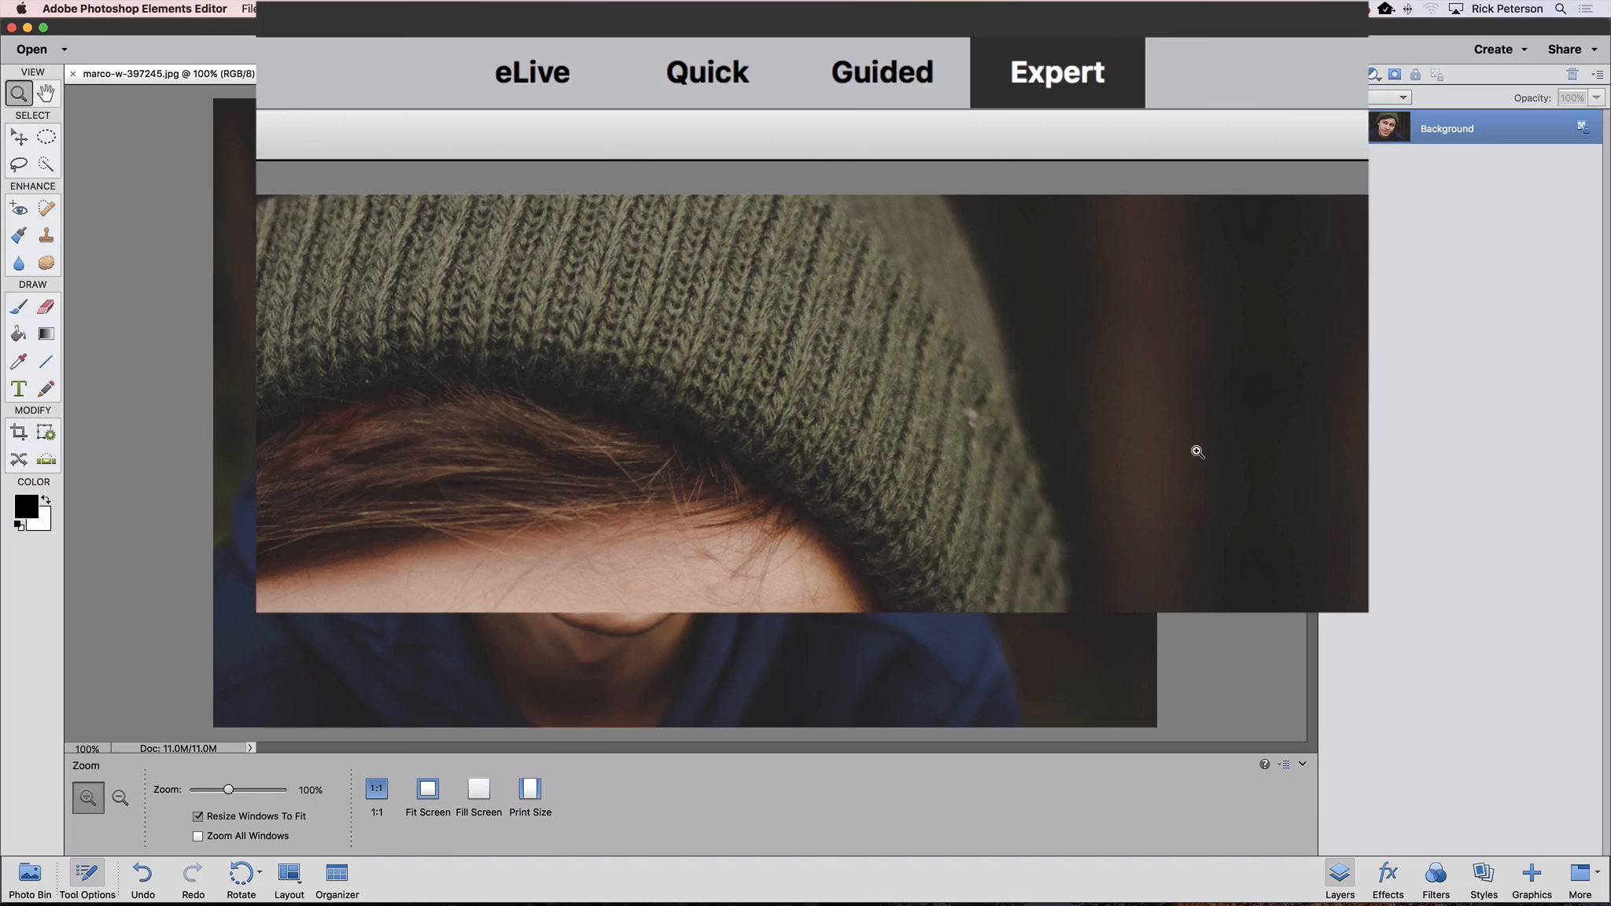
- Open the Double Exposure effect from the Fun Edits guided edits, keeping the After Only view
left_click(879, 71)
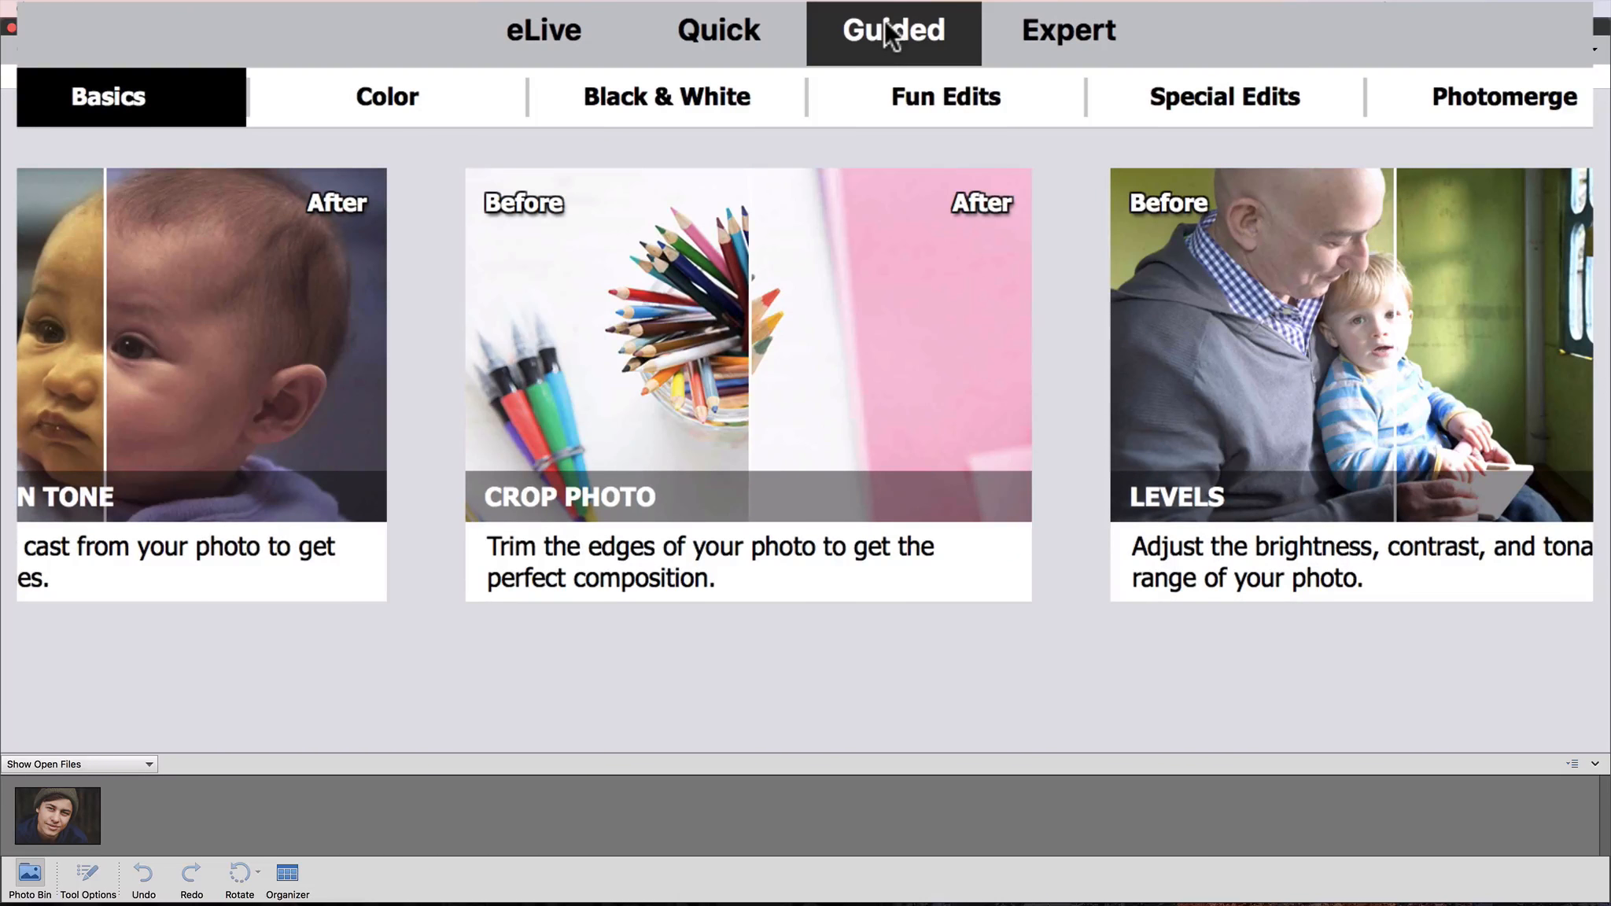
left_click(928, 99)
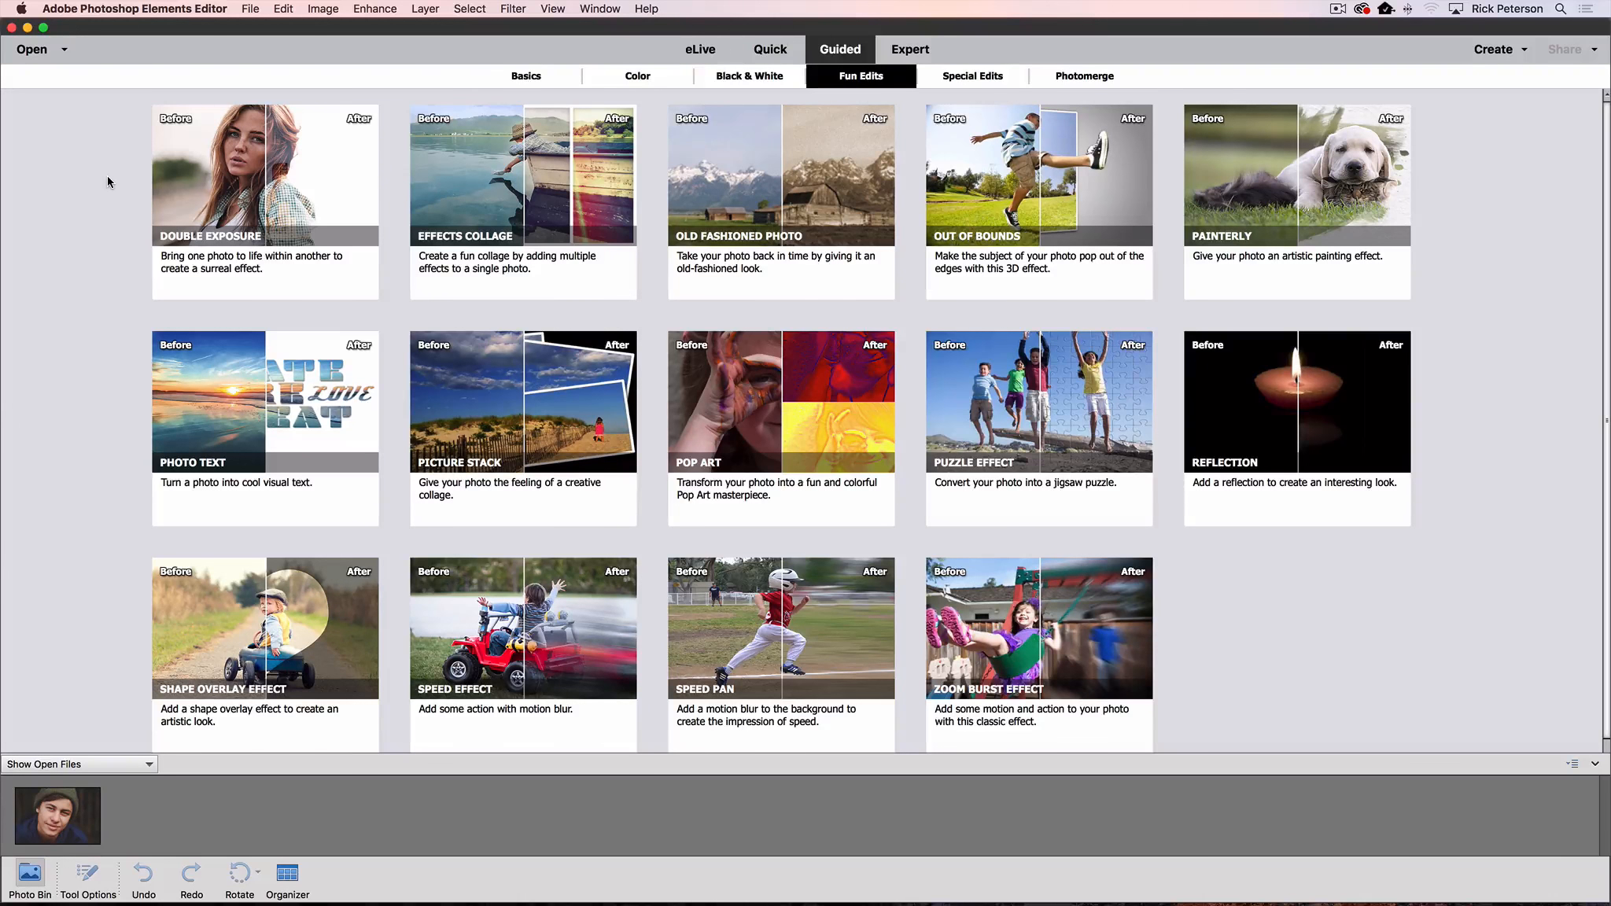
left_click(243, 175)
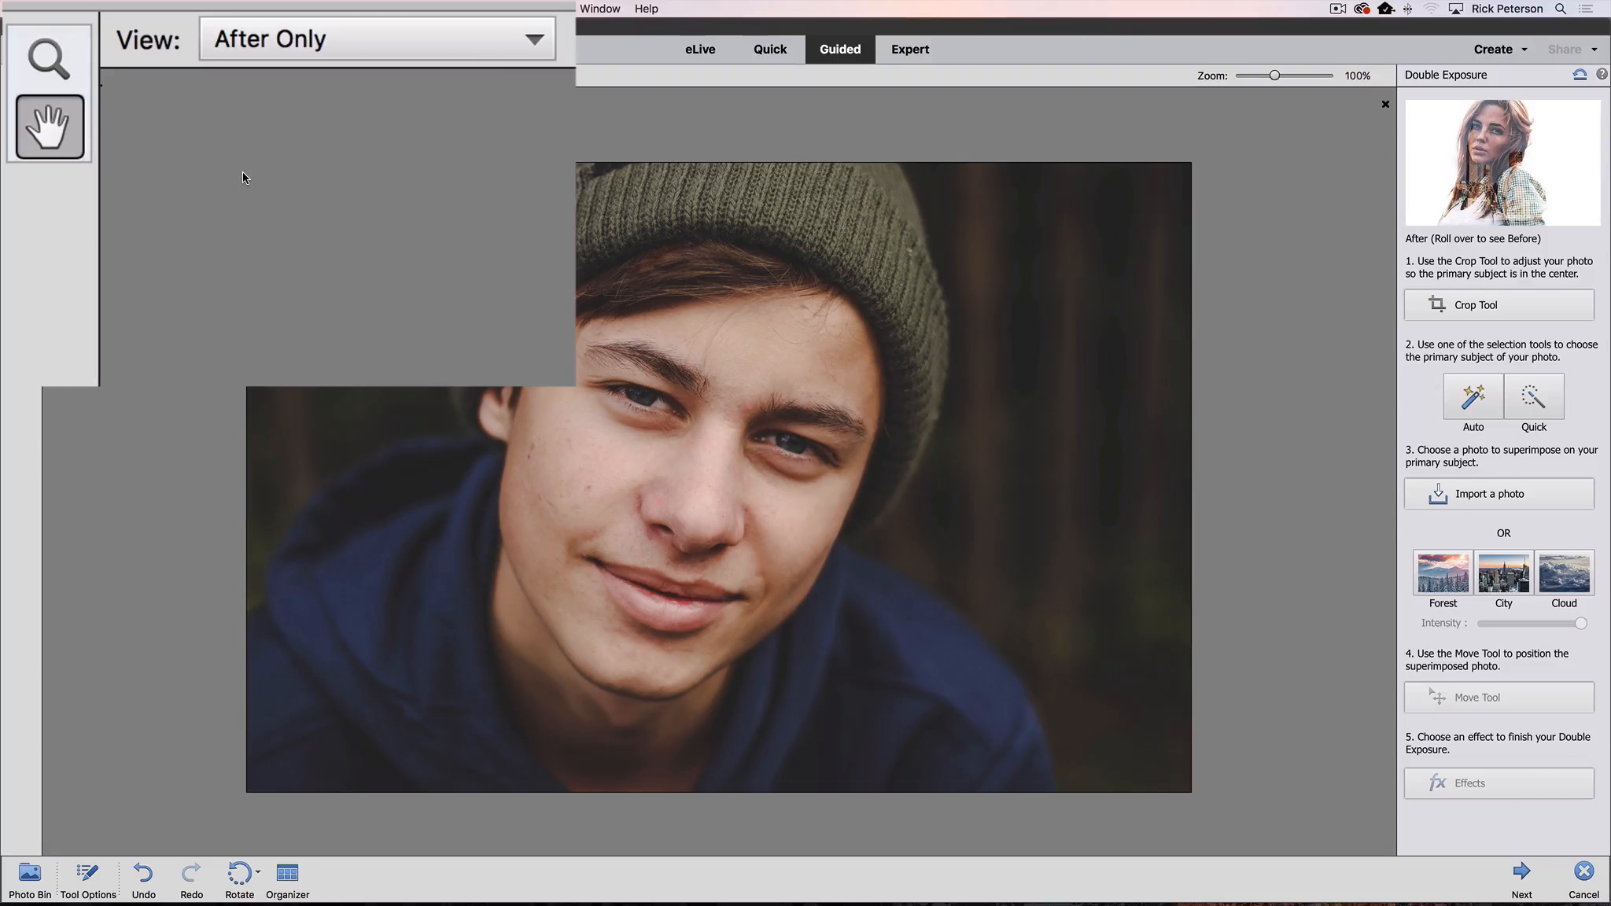
left_click(456, 37)
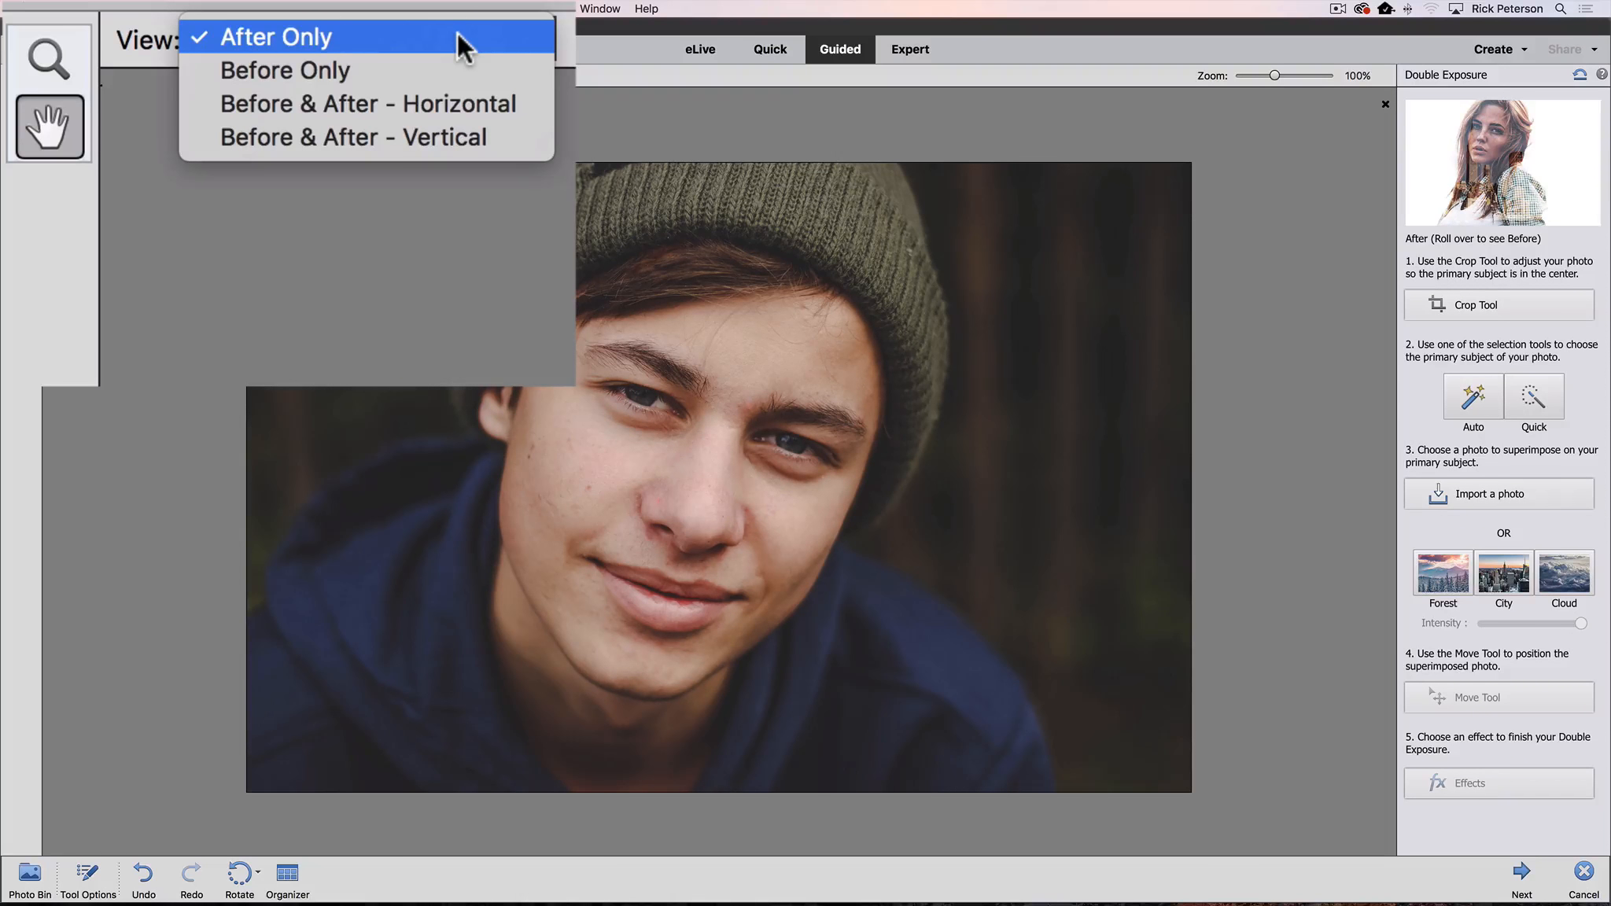
left_click(253, 39)
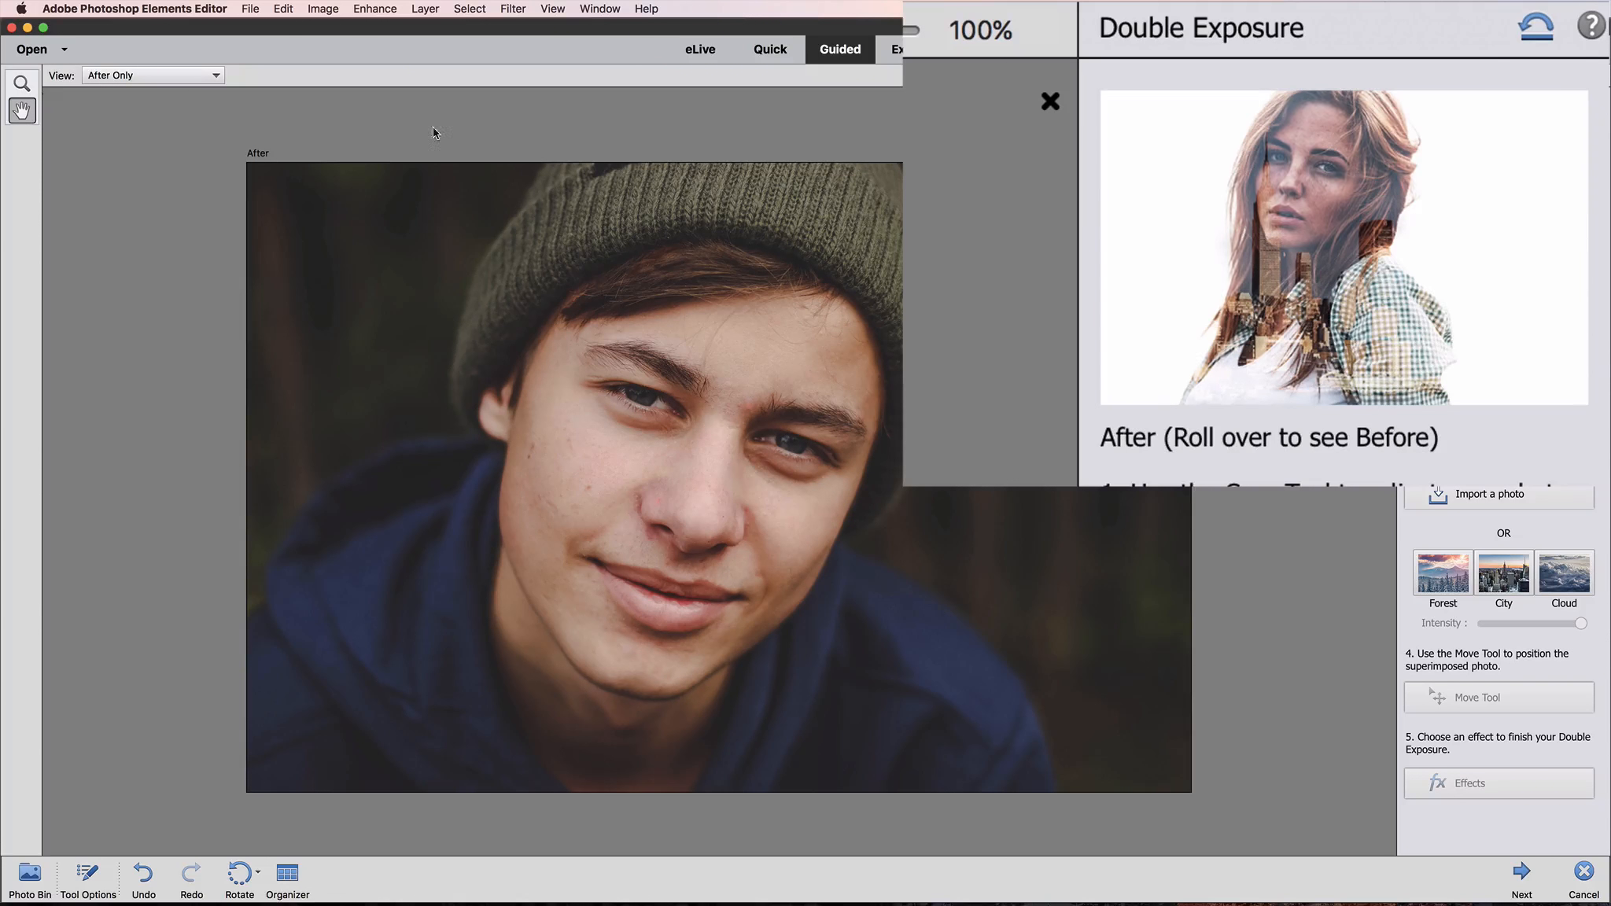
- Crop the portrait to its full height, trimming the dark background strip on the photo's right so the face is centred
mouse_move(1177, 262)
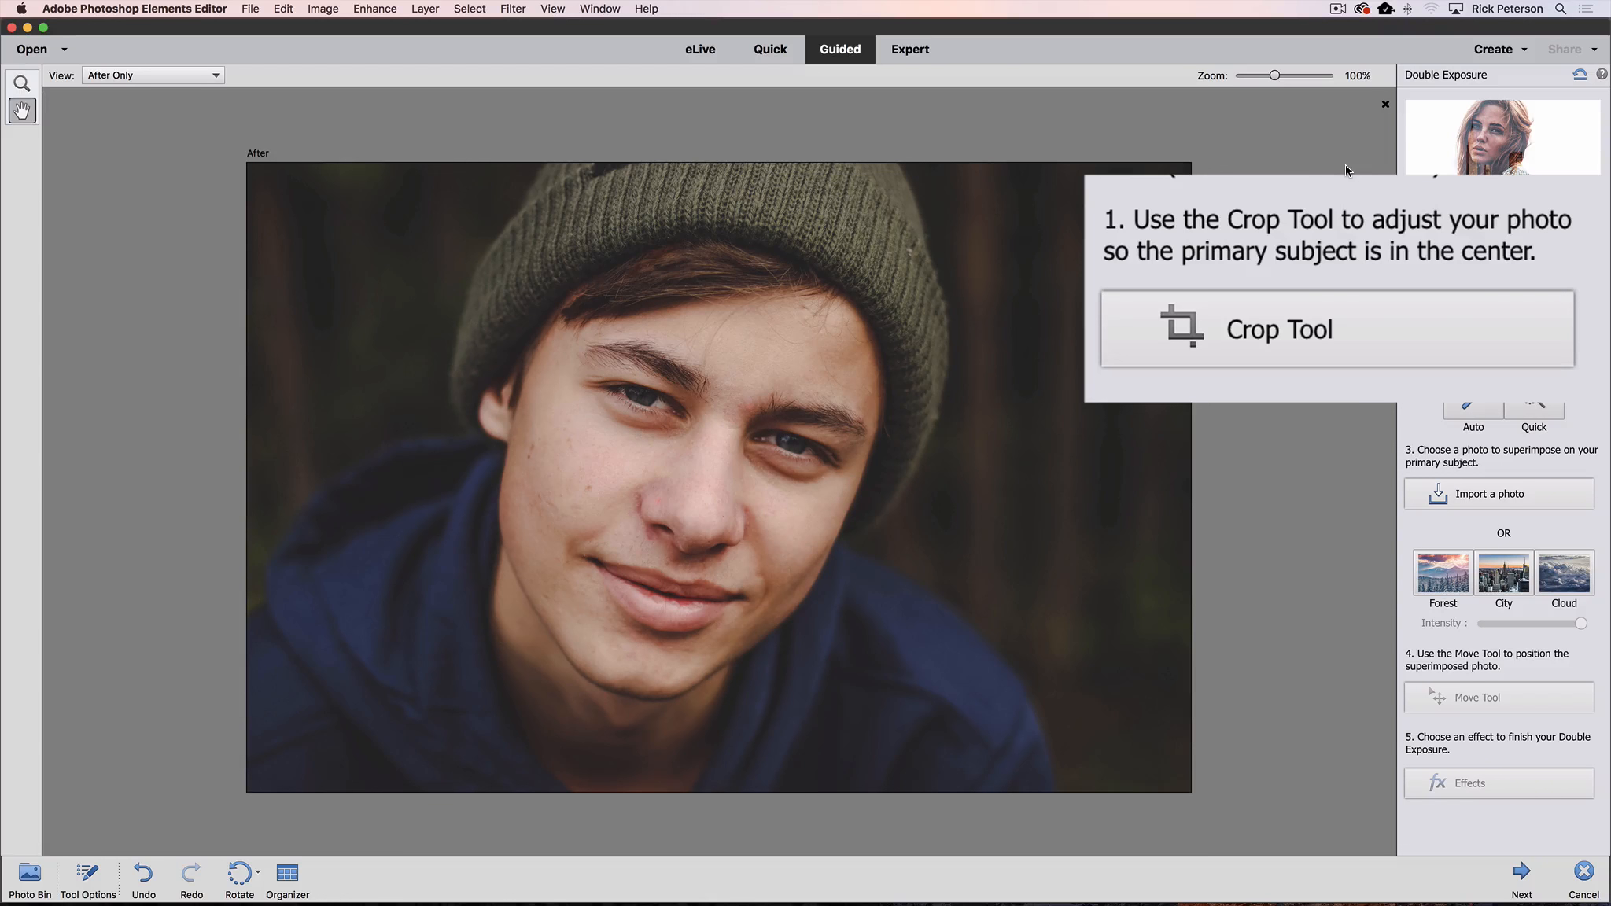
left_click(1493, 304)
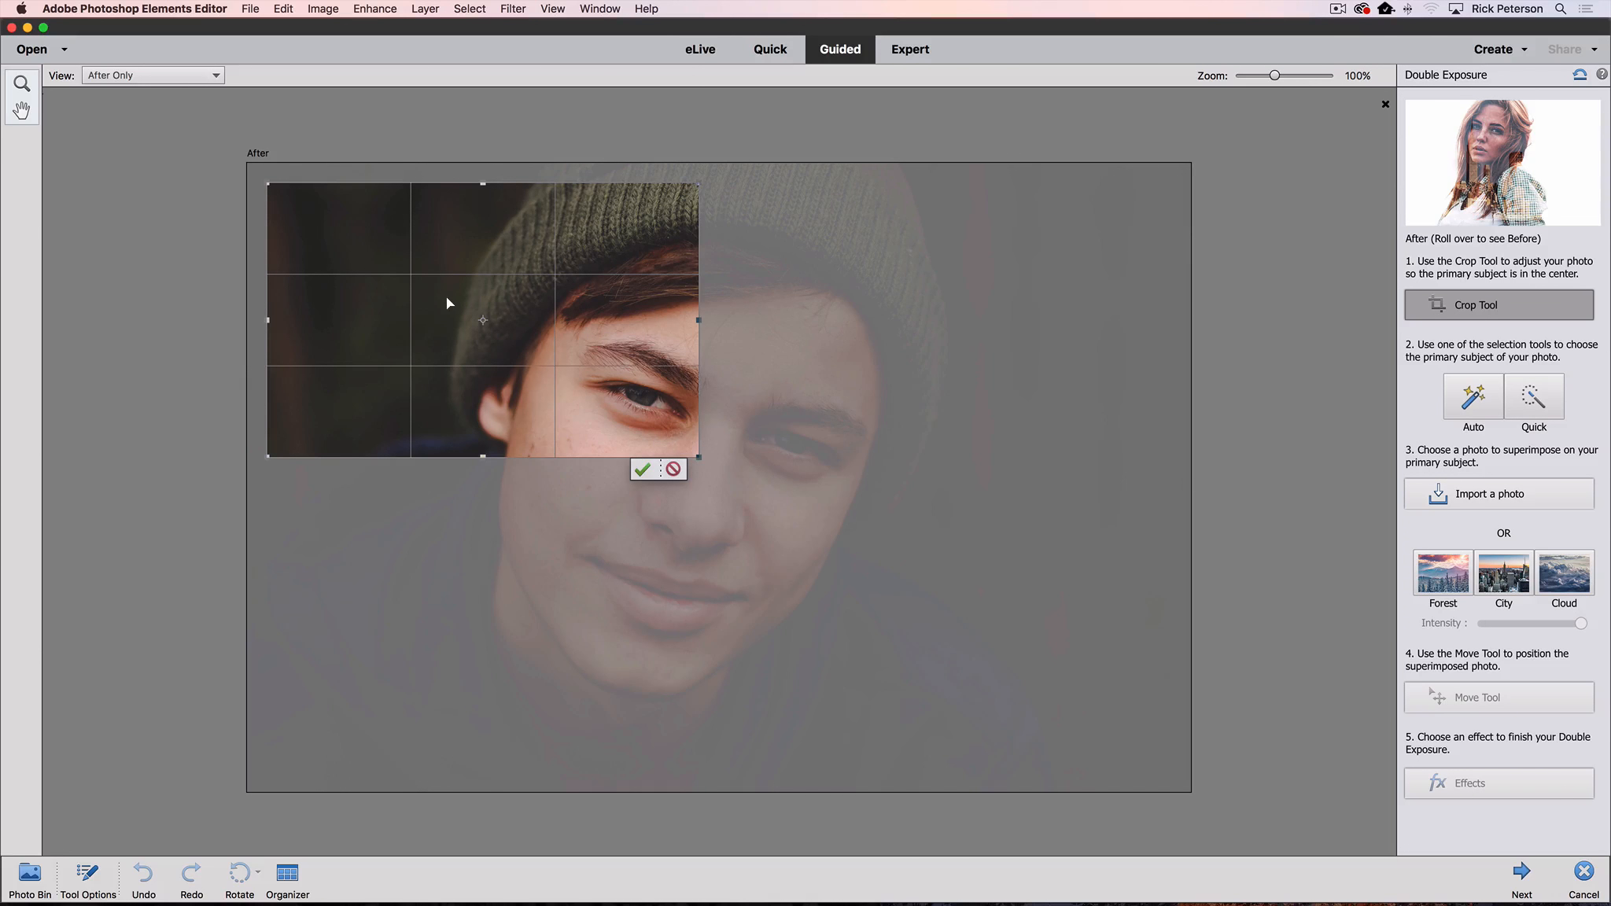
left_click_drag(446, 297, 432, 281)
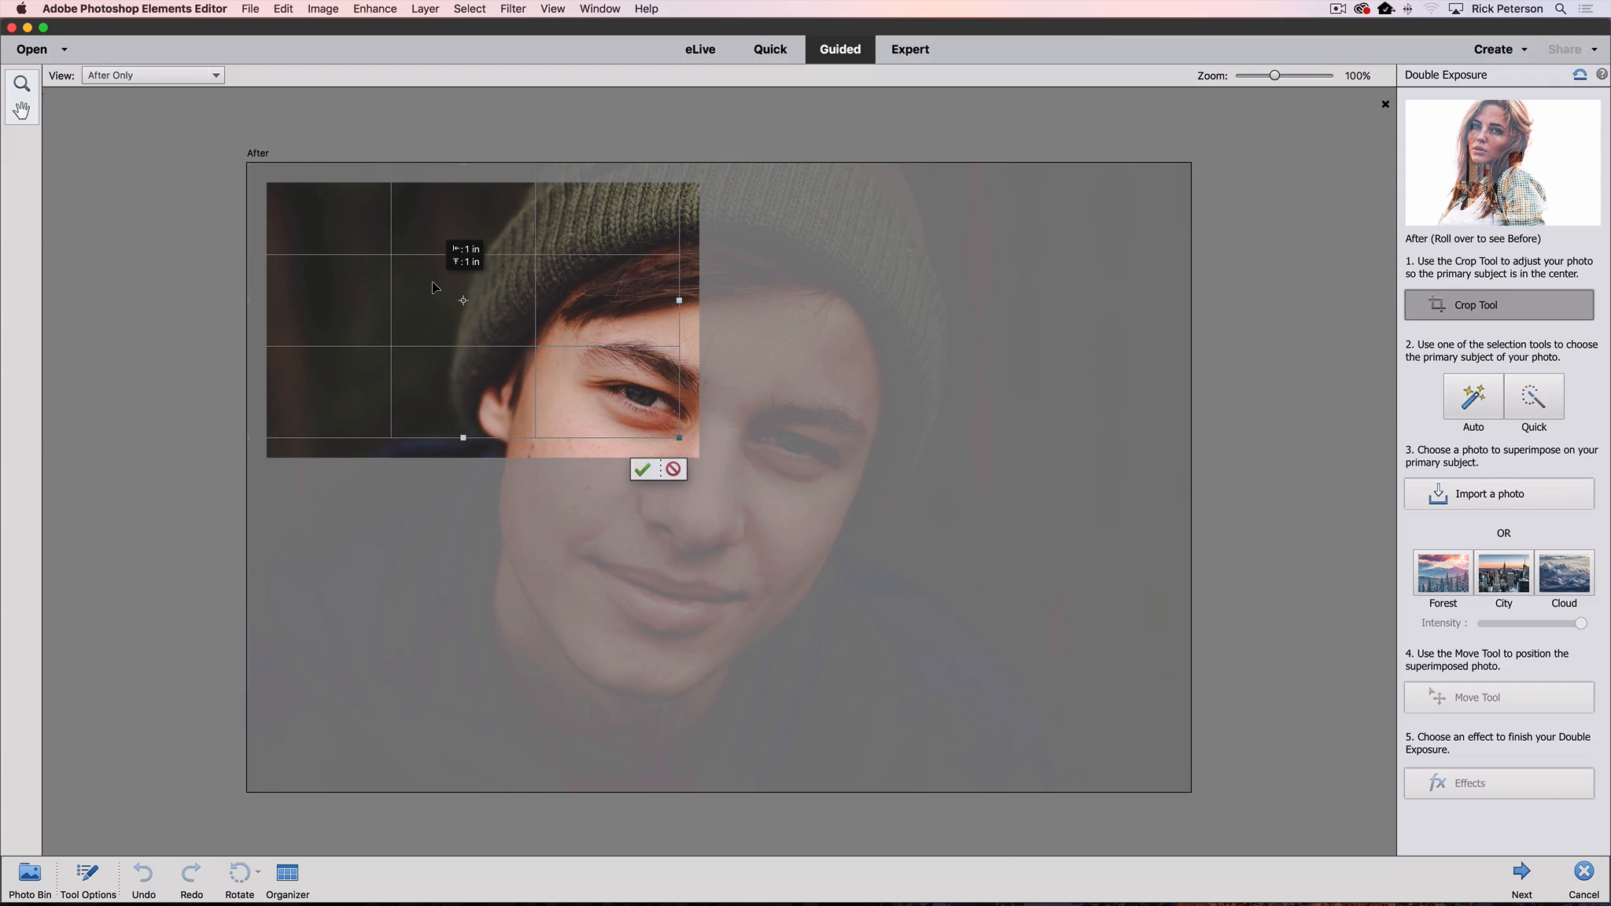
left_click_drag(432, 287, 432, 287)
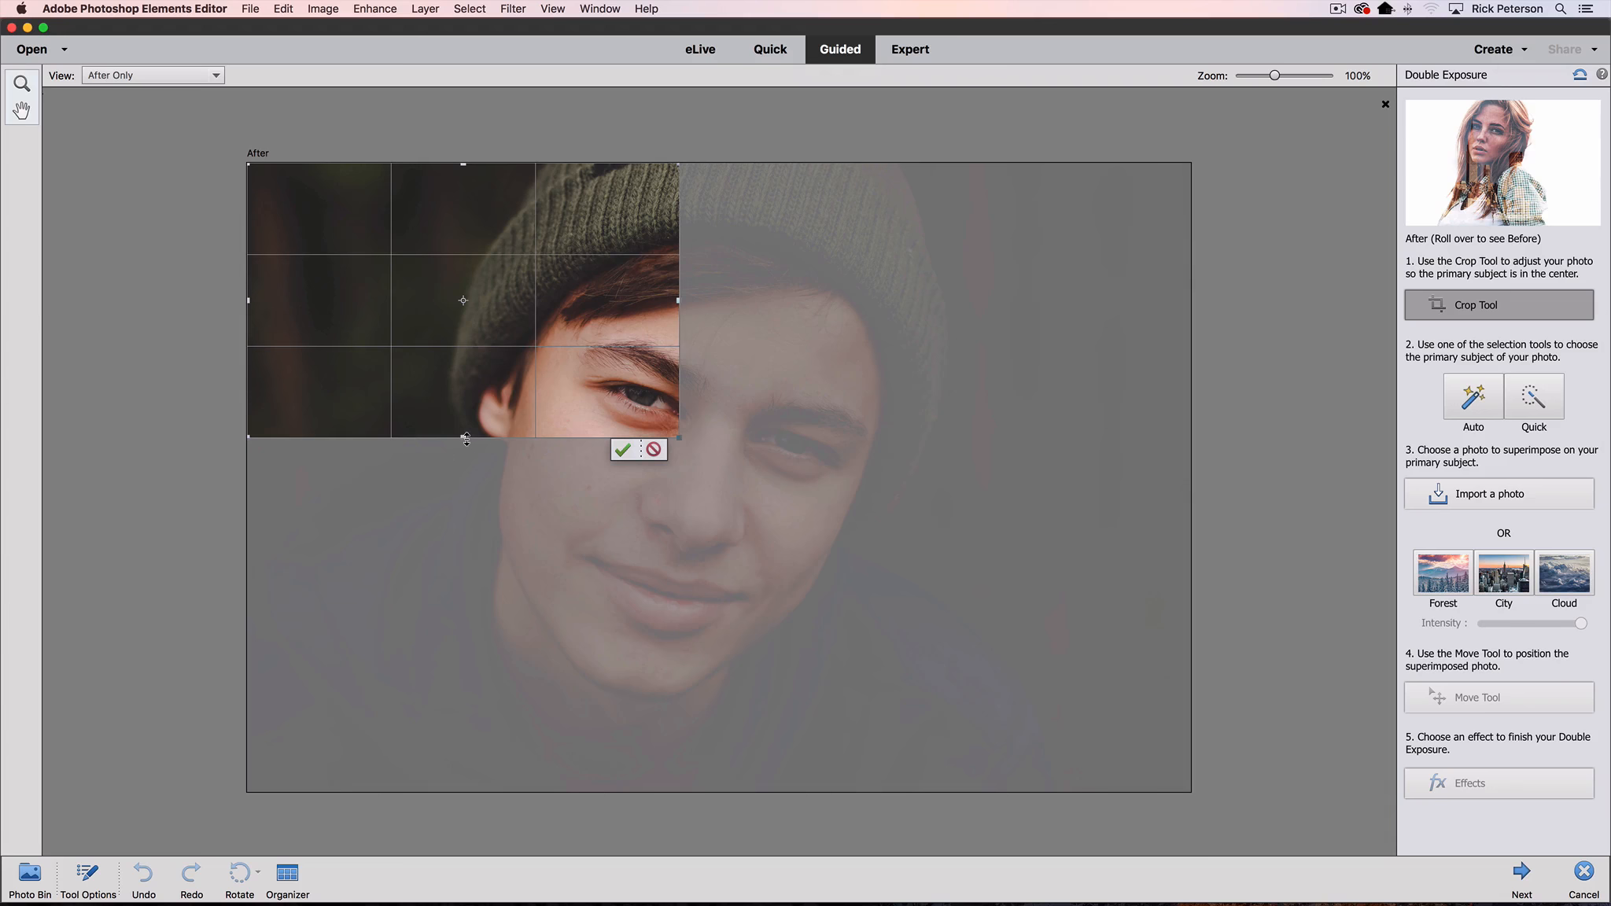
left_click_drag(464, 441, 447, 792)
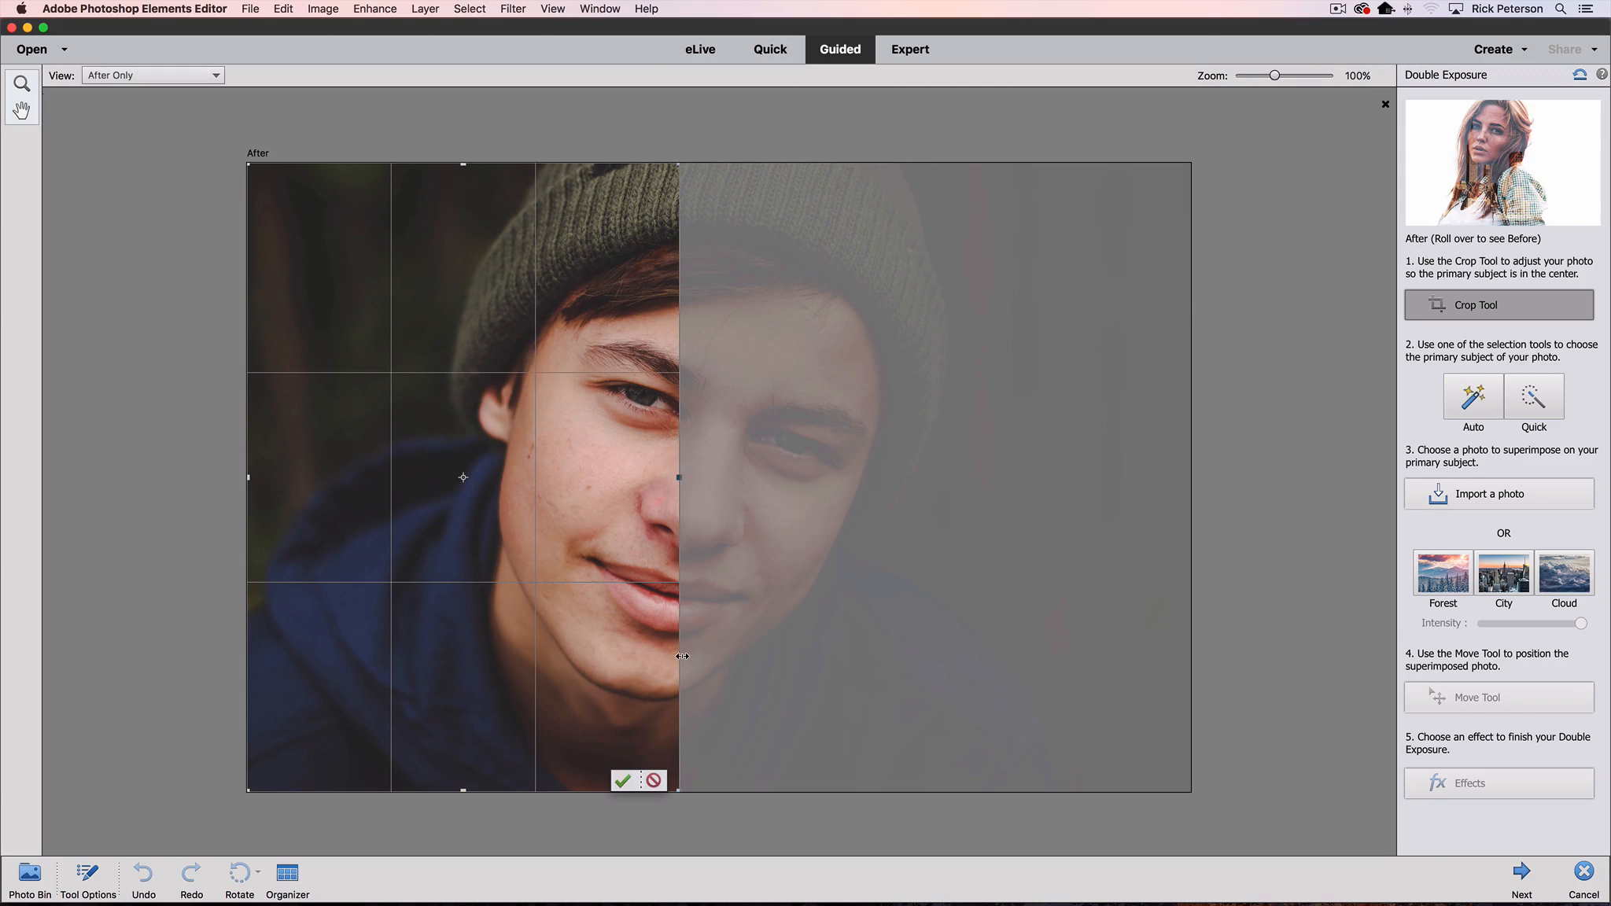
left_click_drag(677, 477, 1005, 480)
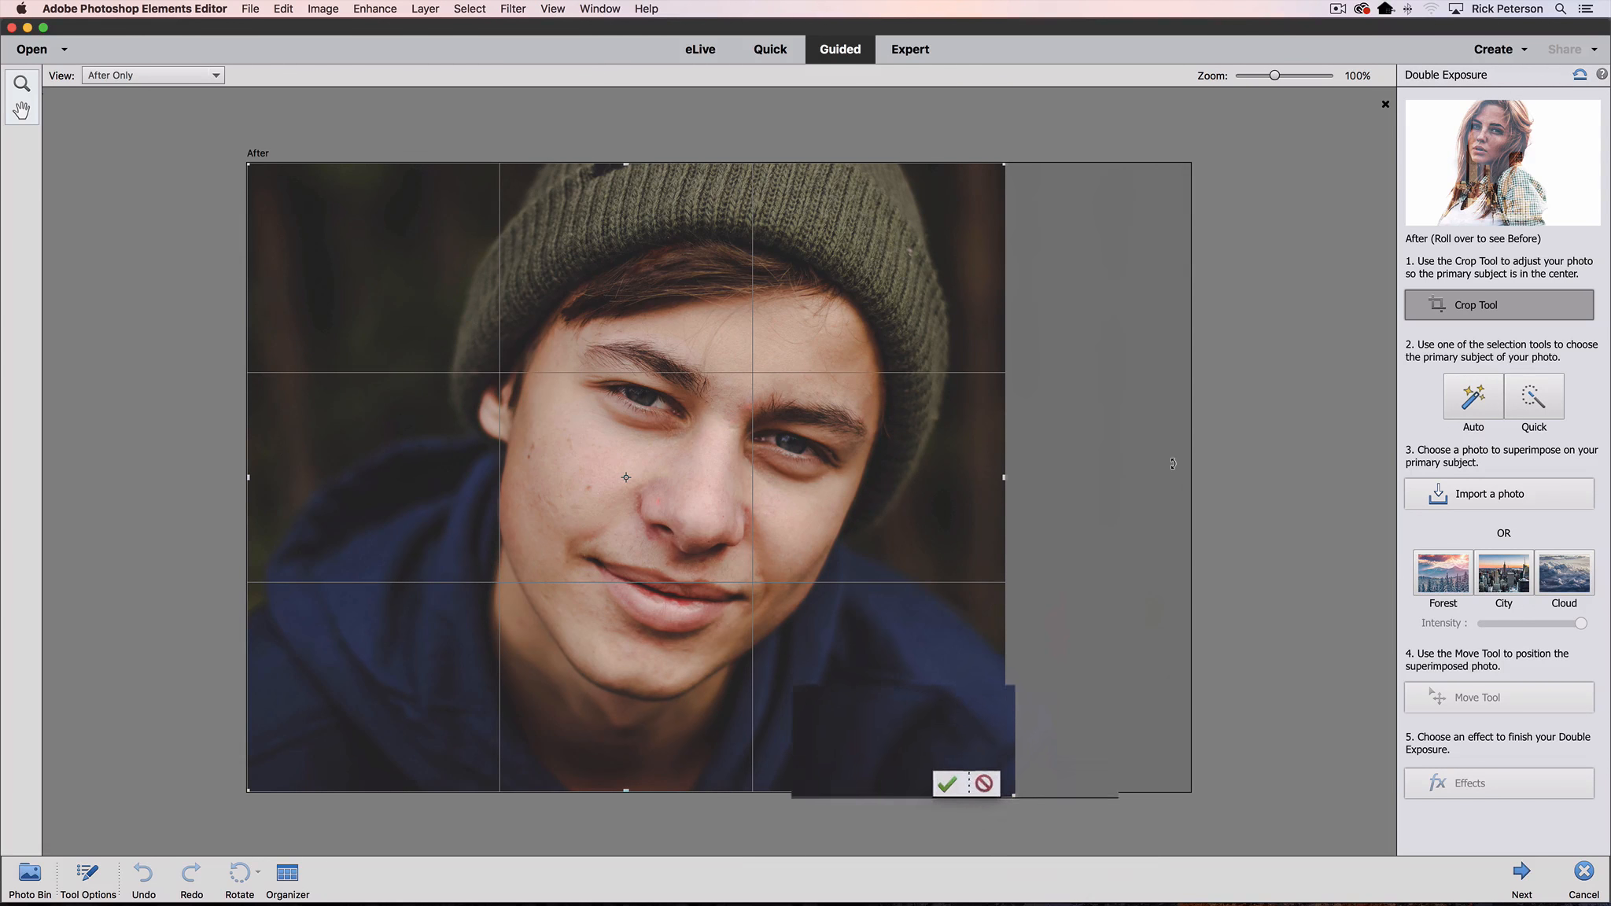
left_click(941, 779)
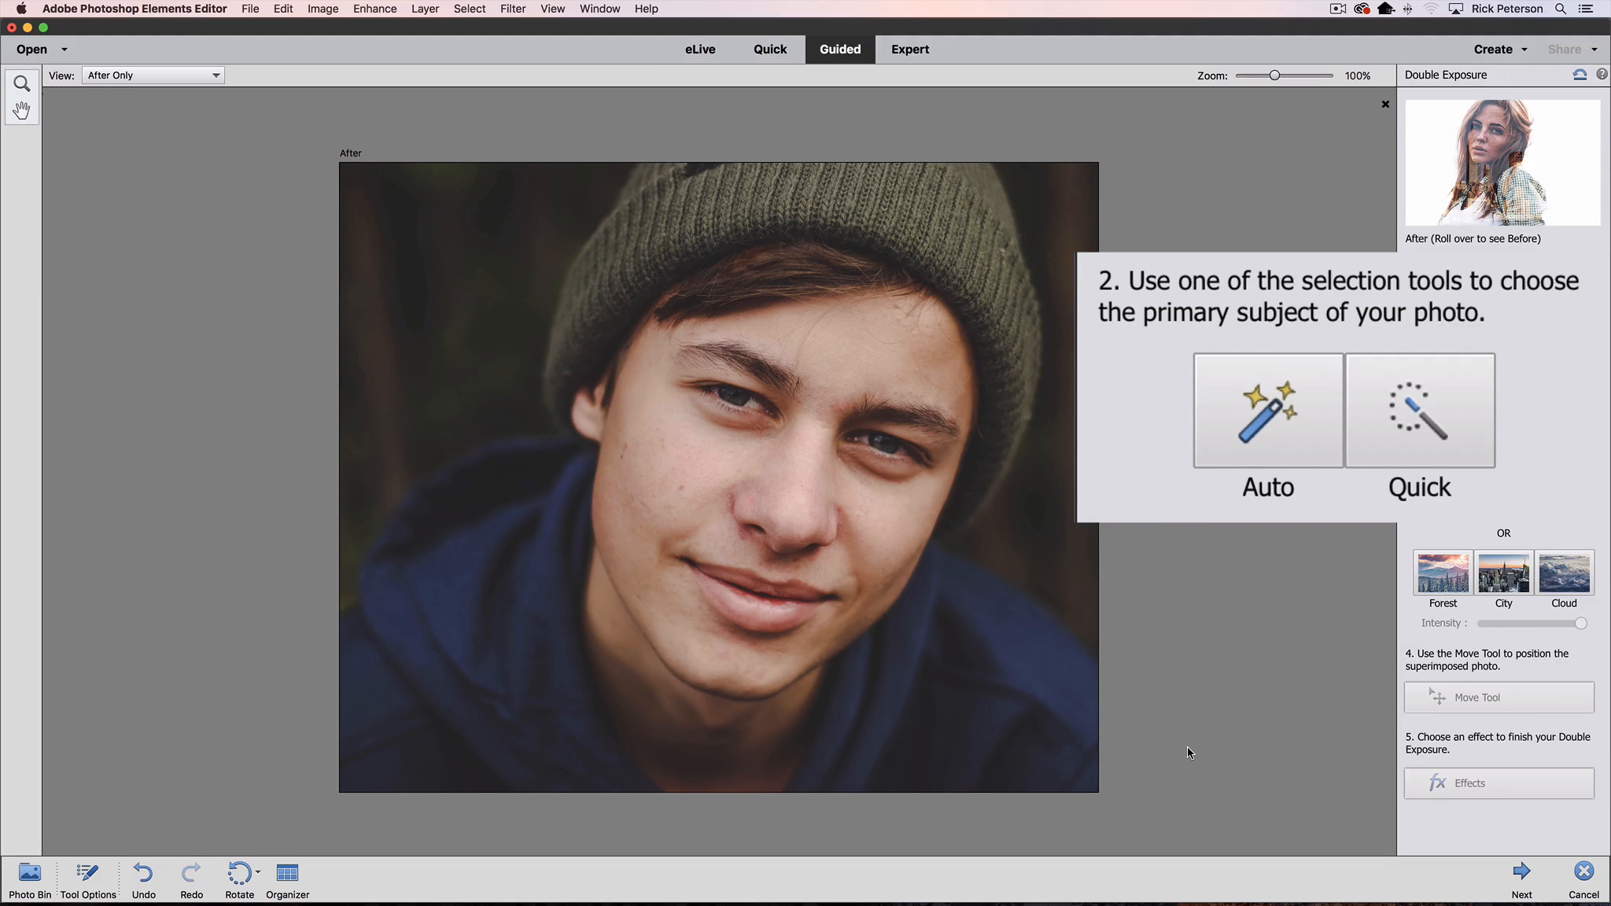
- Activate the Quick selection tool and enlarge its brush to 250 px
left_click(1430, 407)
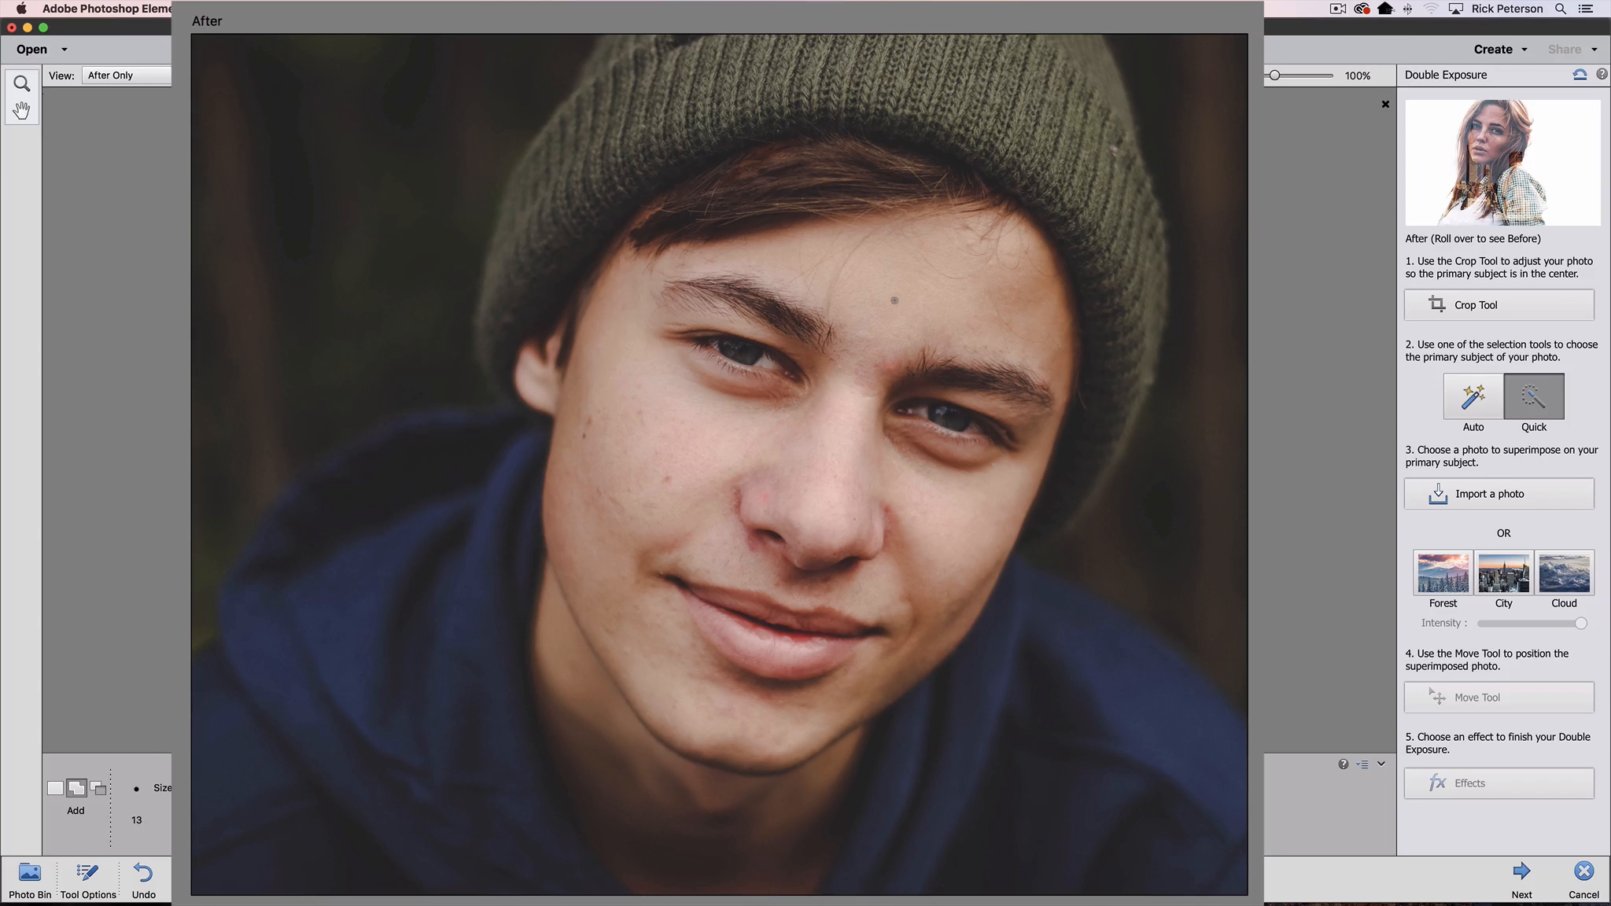
key("bracketright")
key("bracketright")
key("bracketright")
key("bracketright")
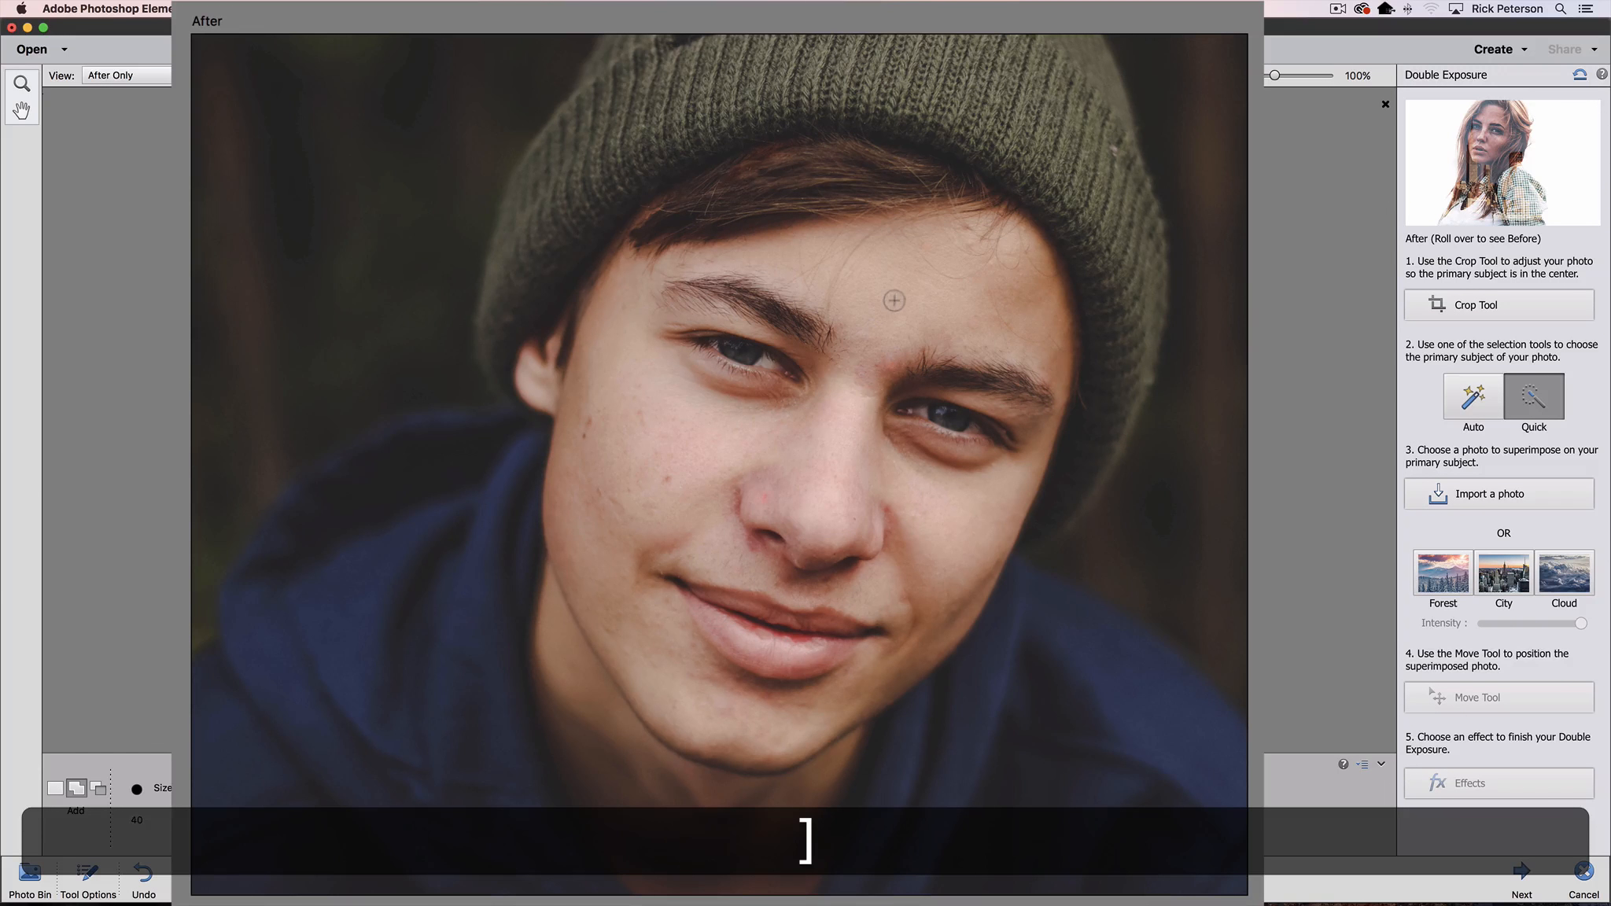
key("bracketright")
key("bracketright")
key("bracketright")
key("bracketright")
key("bracketright")
key("bracketright")
key("bracketright")
key("bracketright")
key("bracketright")
key("bracketright")
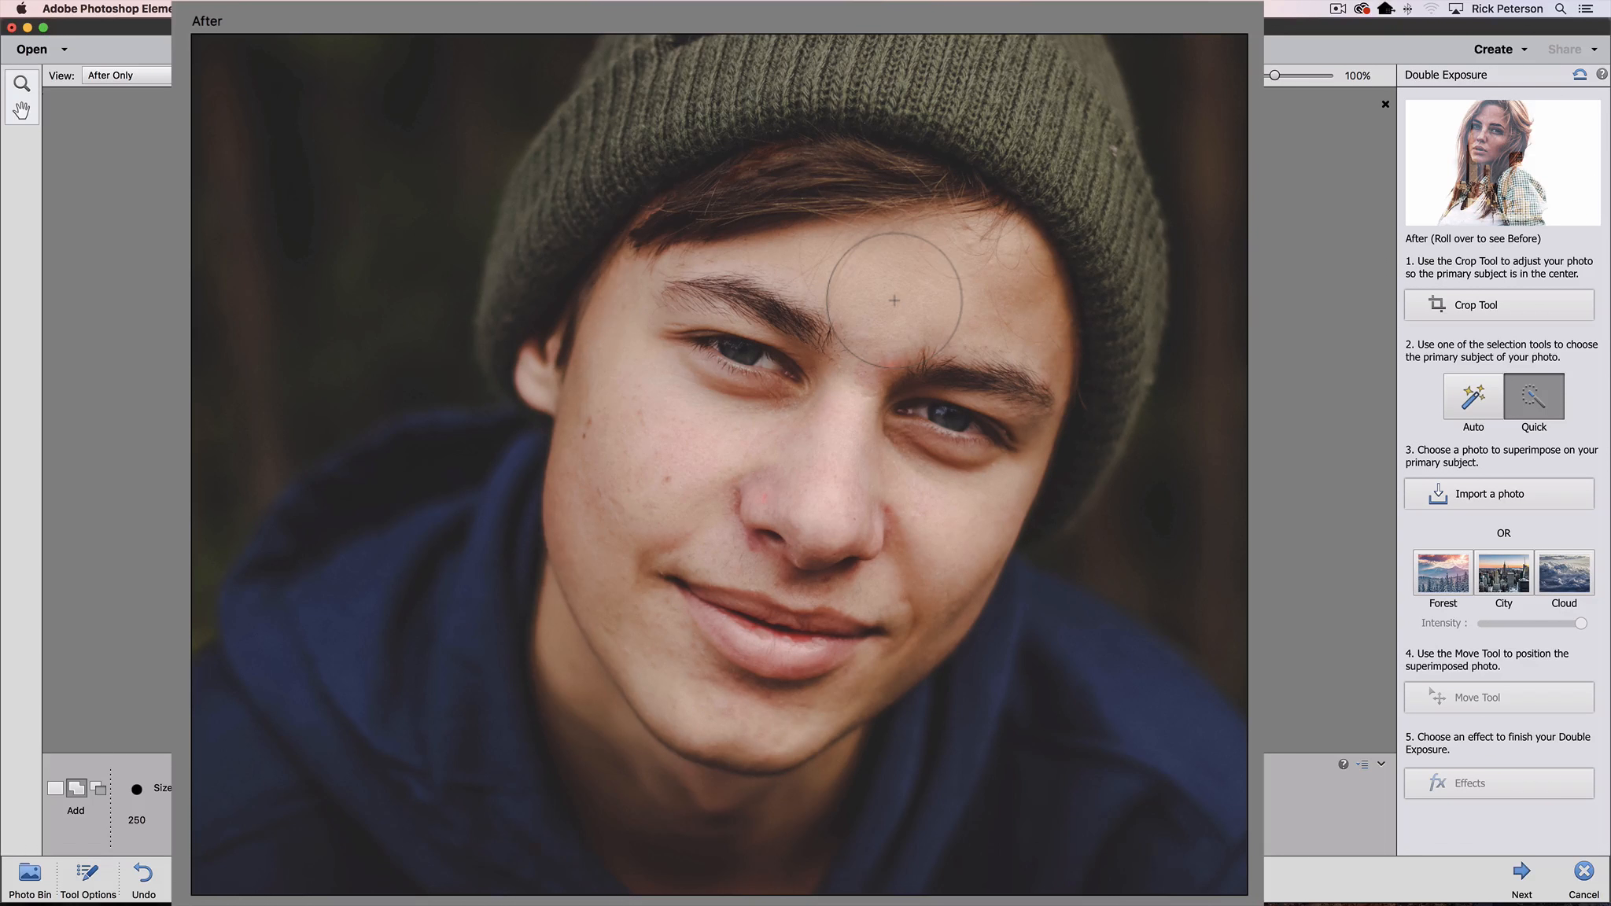
- Shrink the selection brush and enlarge it back to 250 px
key("bracketleft")
key("bracketleft")
key("bracketleft")
key("bracketleft")
key("bracketleft")
key("bracketleft")
key("bracketright")
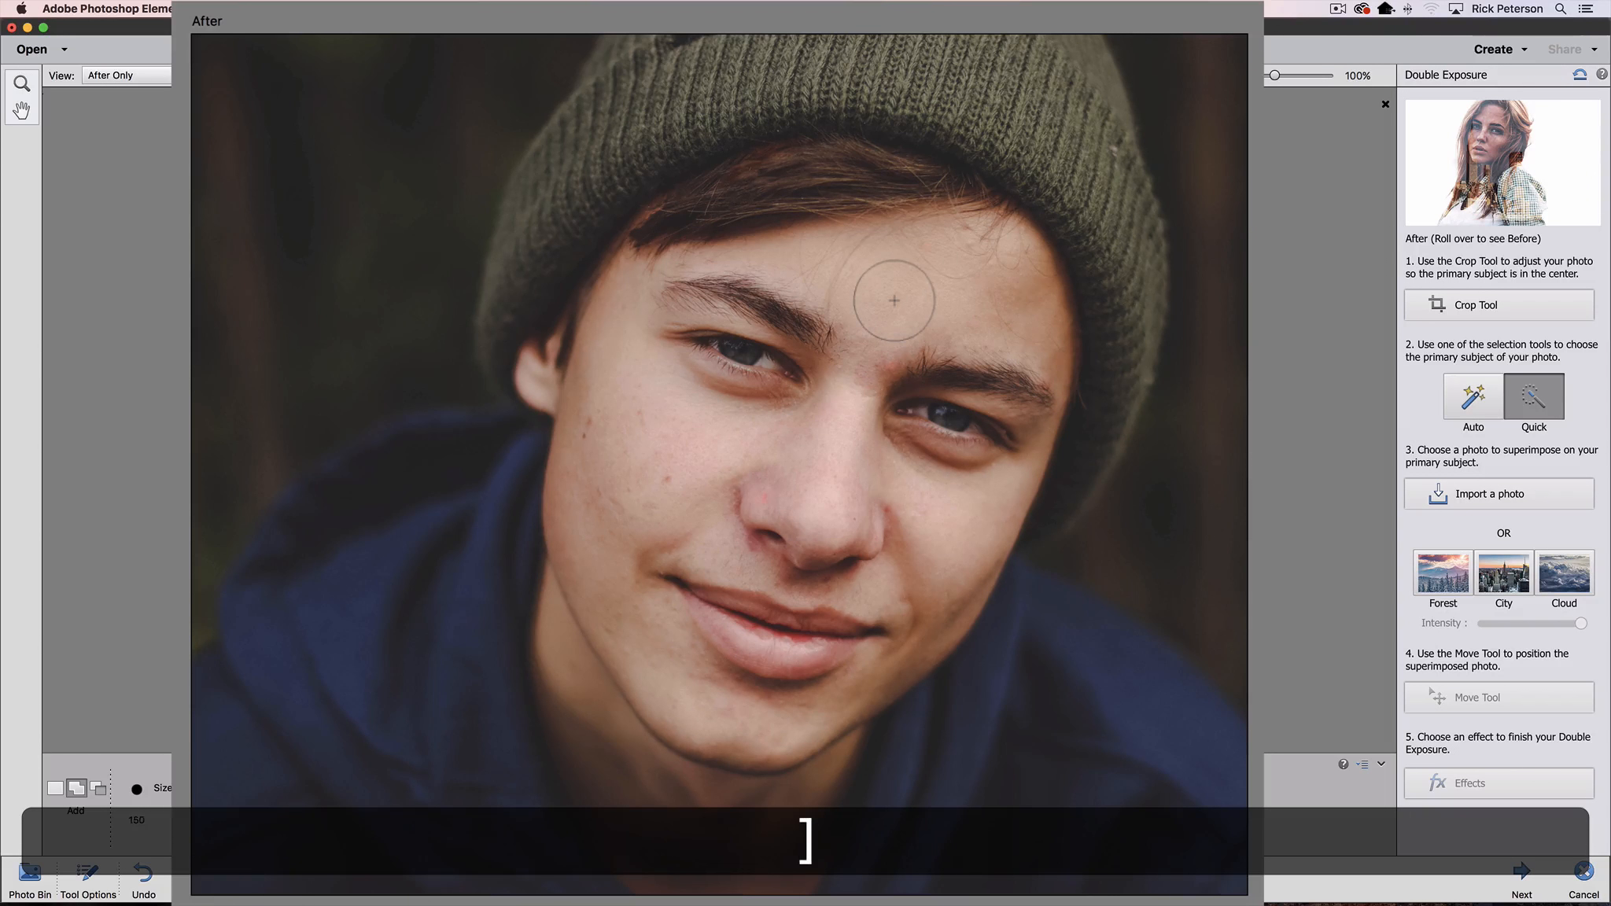
key("bracketright")
key("bracketright")
key("bracketright")
key("bracketright")
key("bracketright")
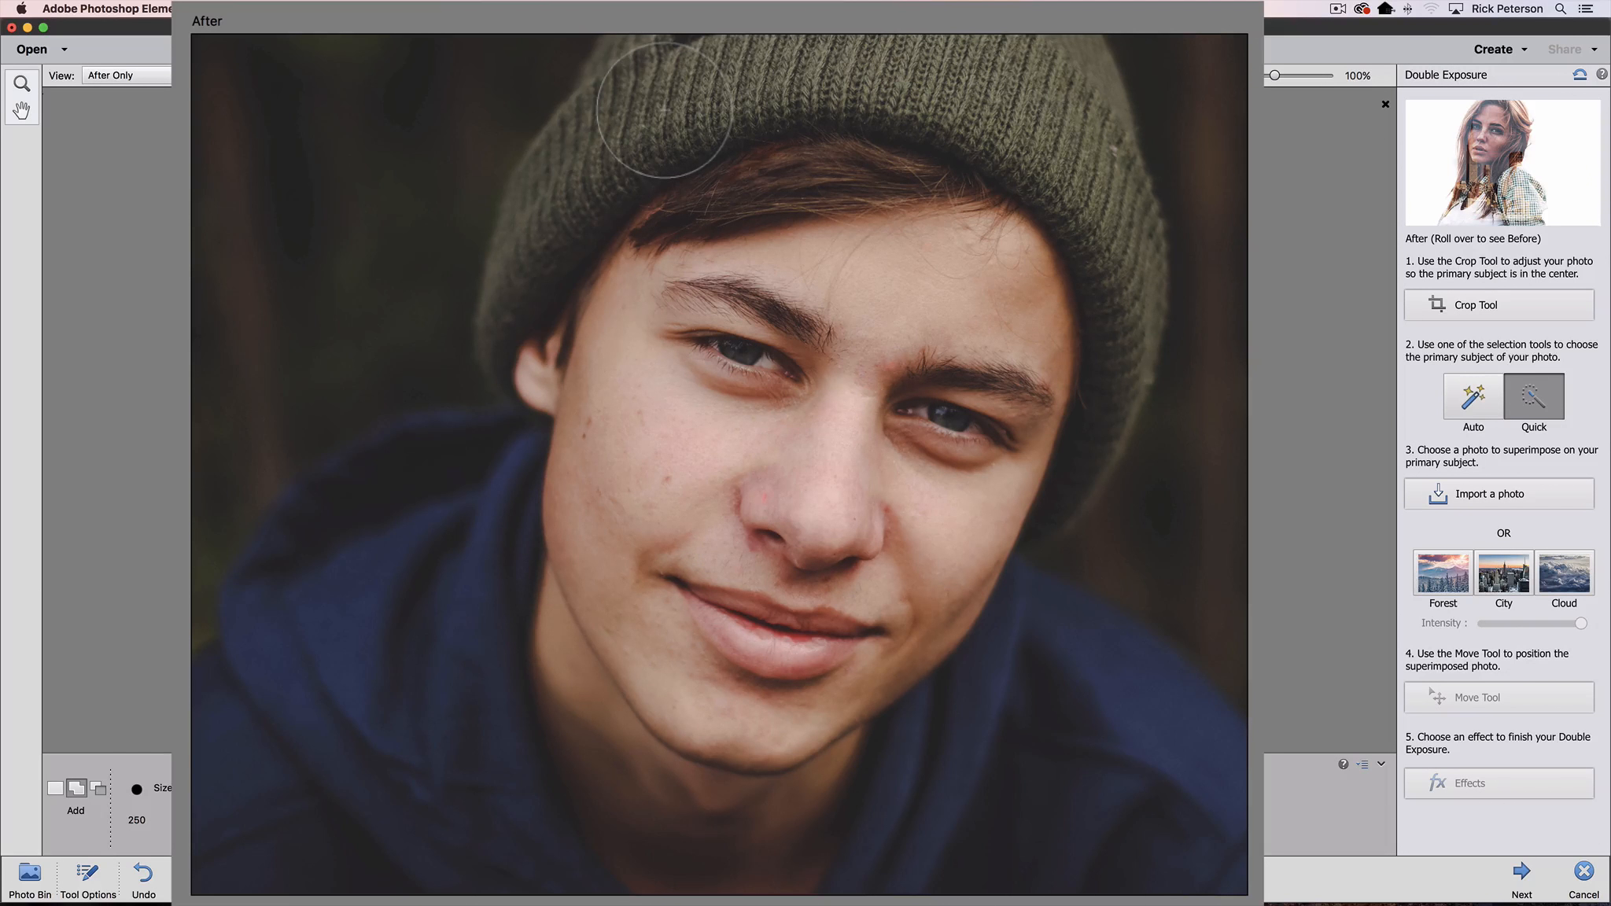
- Select the hat and face on the photo's left side, subtracting the dark background outside the hat and shoulder
mouse_move(664, 110)
left_mouse_down()
mouse_move(609, 314)
mouse_move(570, 366)
mouse_move(593, 414)
mouse_move(448, 528)
left_mouse_up()
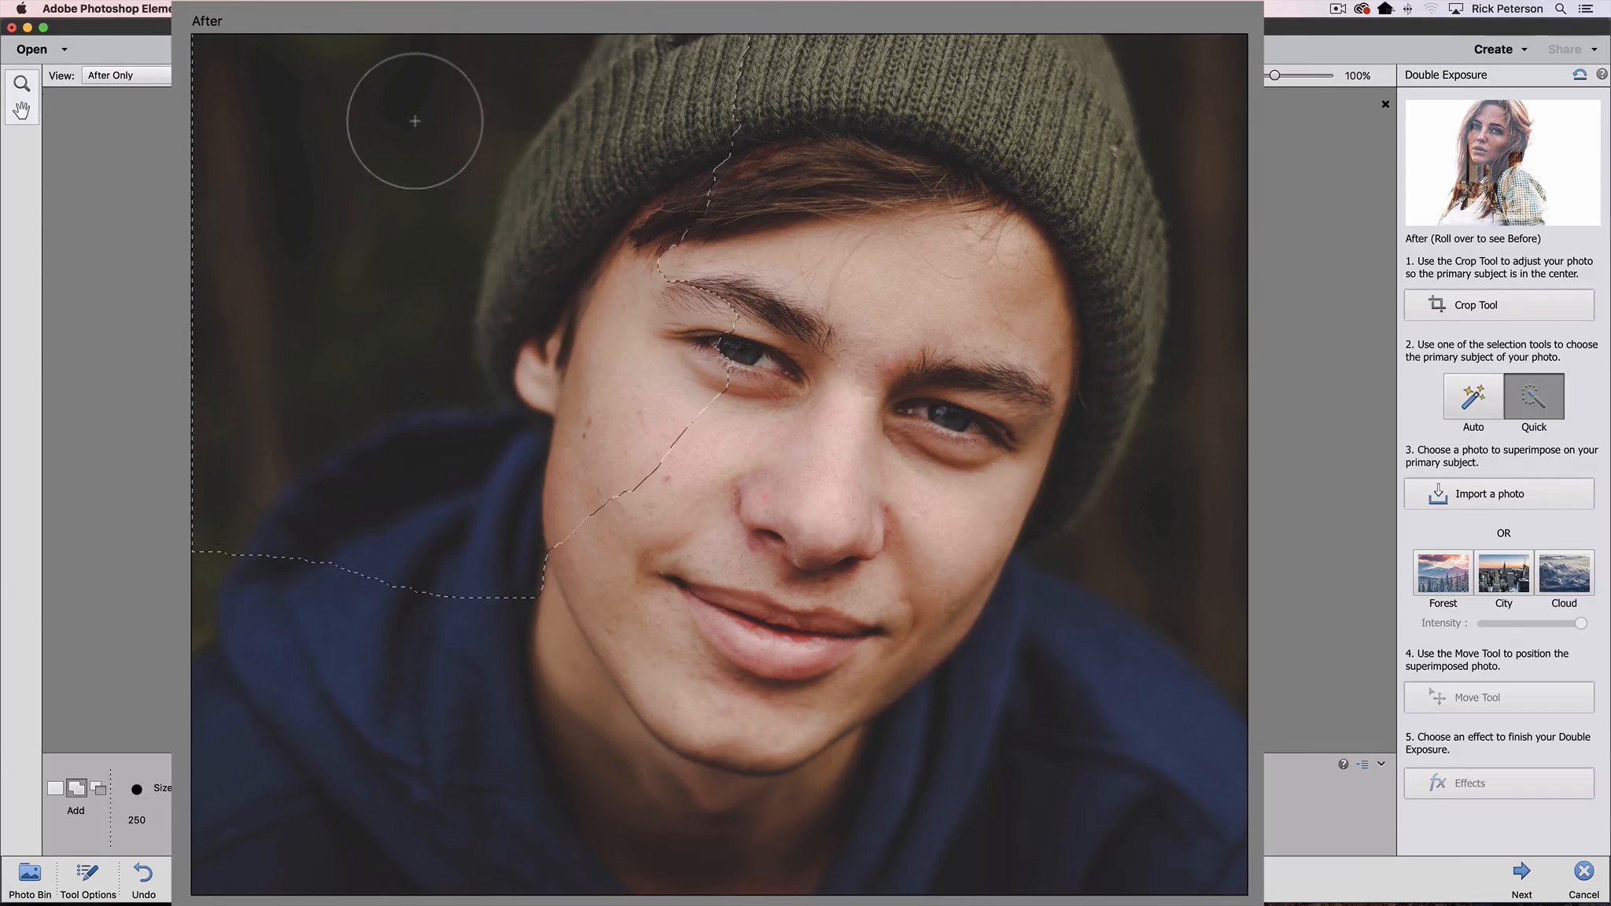
key("alt")
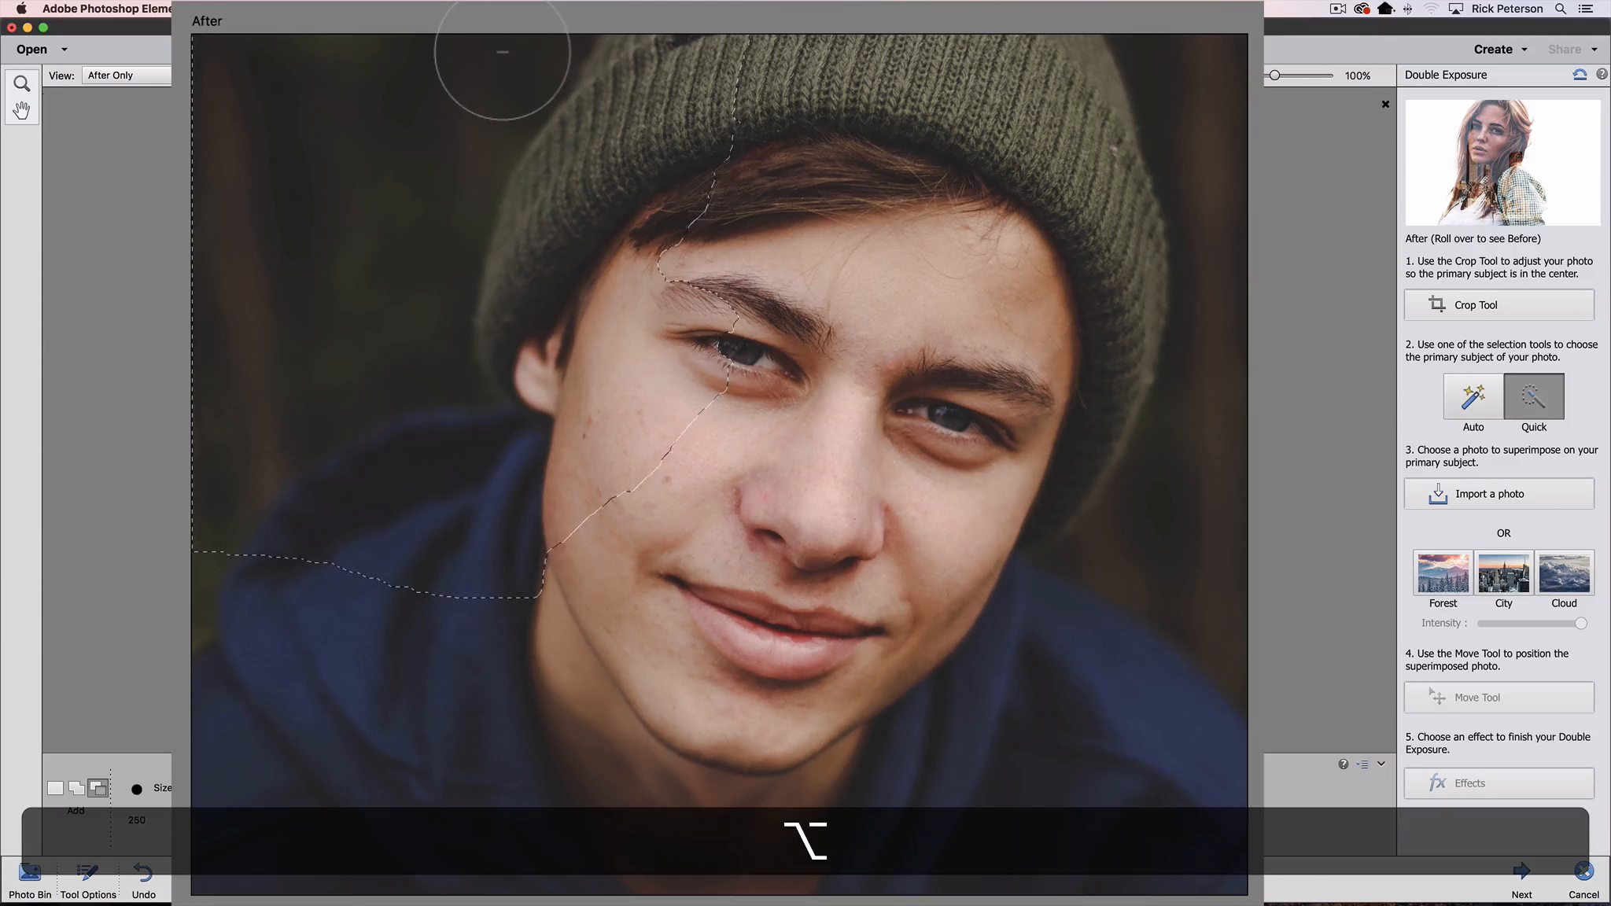
mouse_move(502, 52)
left_mouse_down()
mouse_move(519, 98)
mouse_move(420, 291)
mouse_move(338, 351)
left_mouse_up()
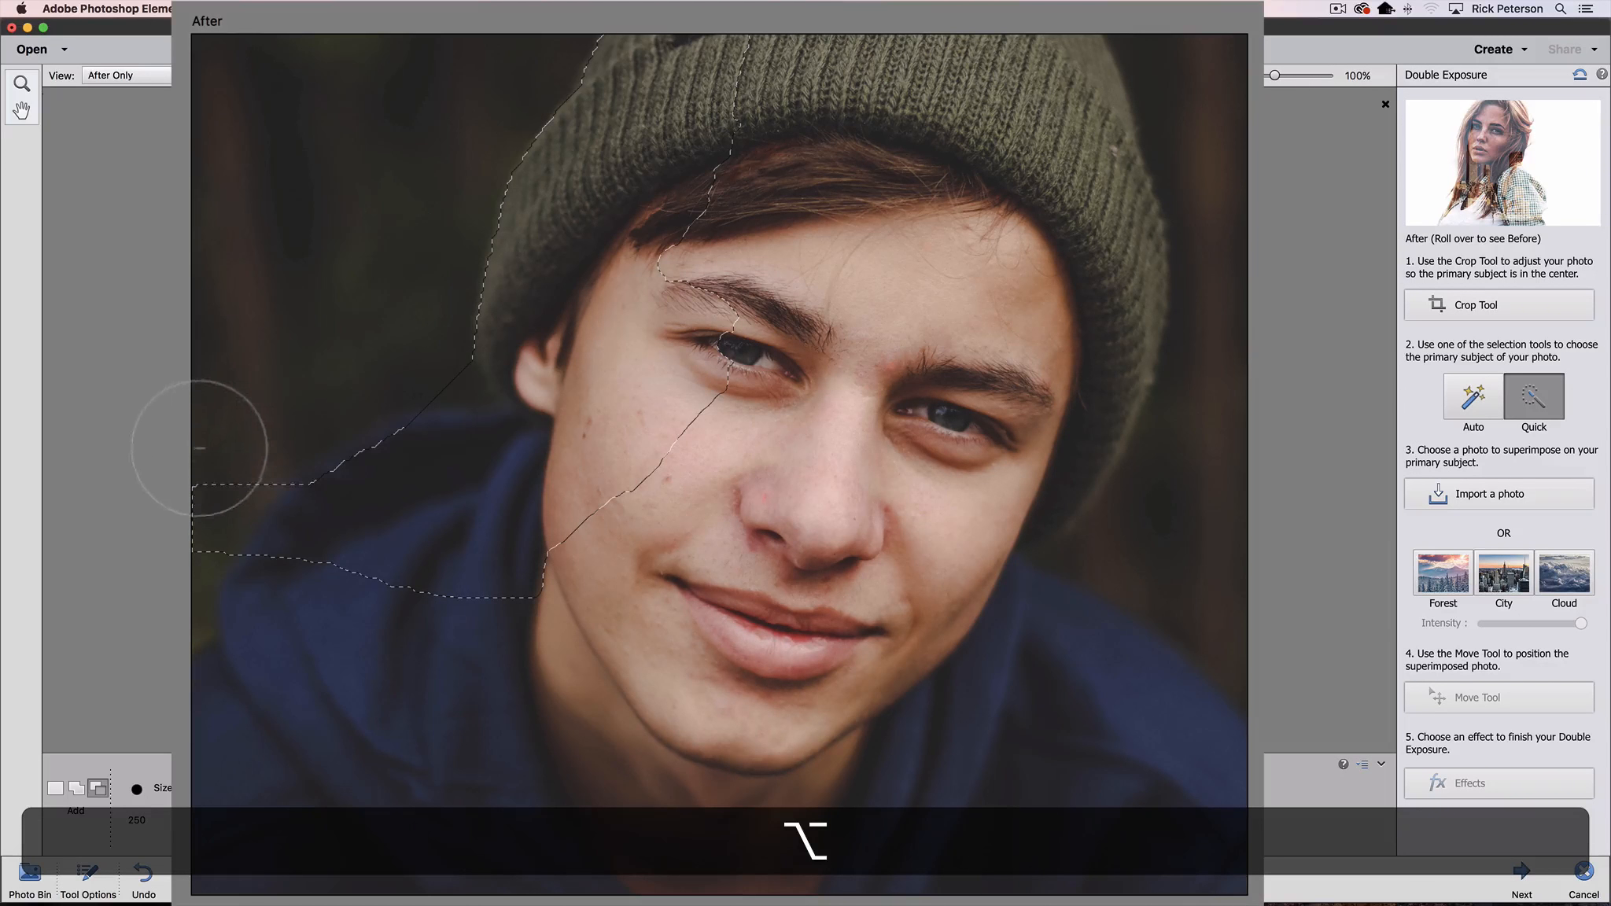
left_click_drag(209, 432, 228, 483)
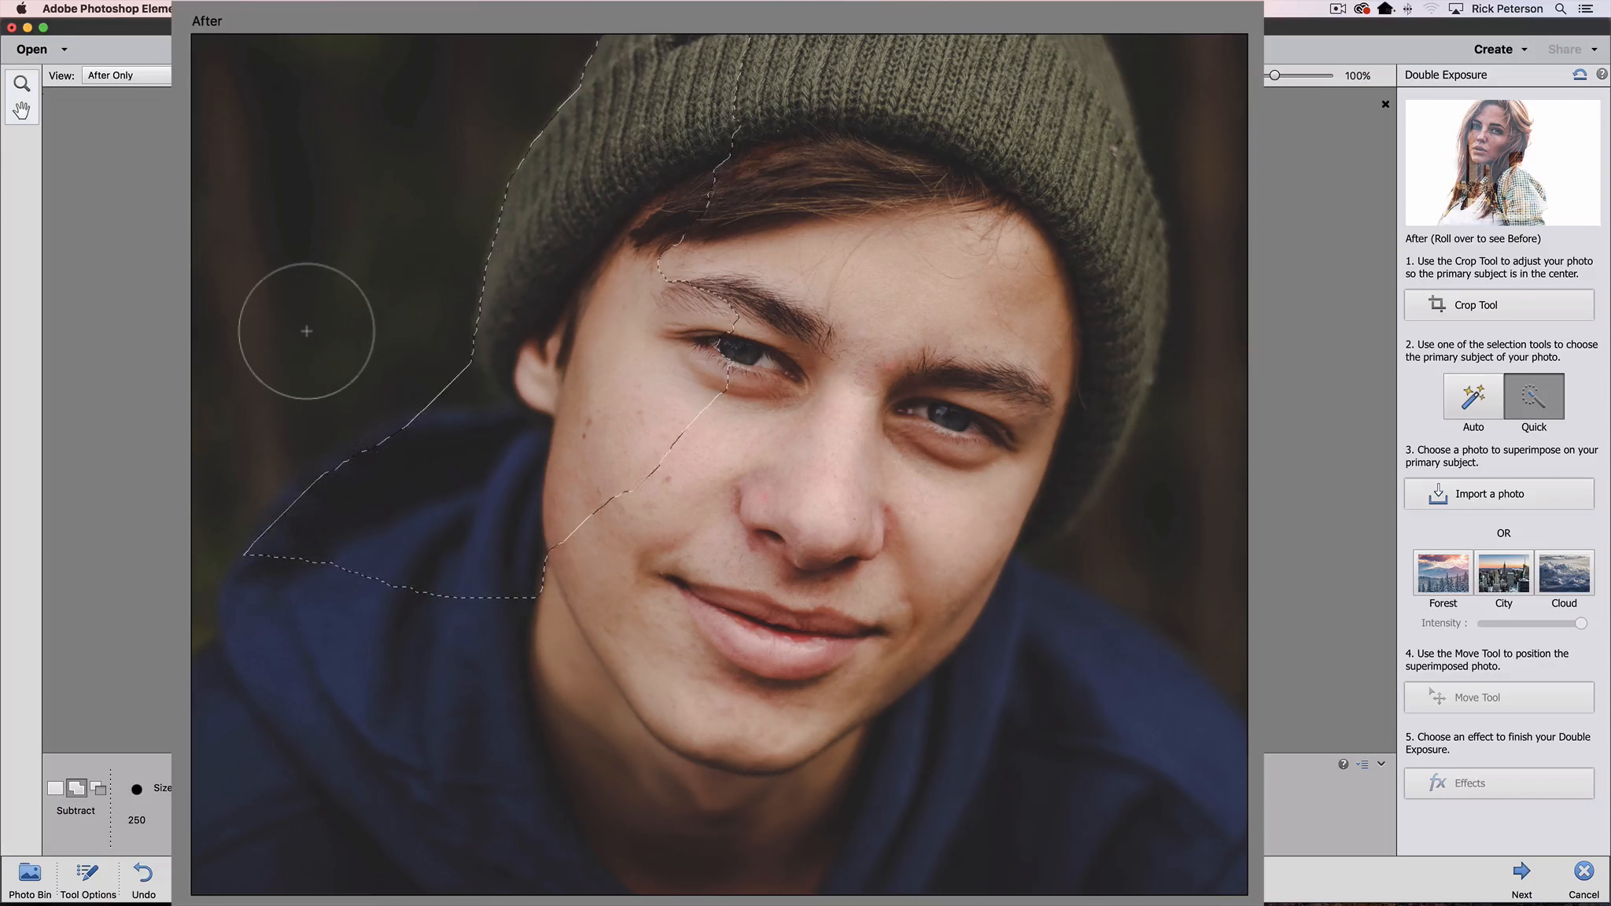
- Add the rest of the face, hat and hoodie to the selection and subtract the background on the photo's right side
mouse_move(763, 114)
left_mouse_down()
mouse_move(951, 125)
mouse_move(1038, 179)
mouse_move(1056, 256)
mouse_move(1003, 322)
mouse_move(967, 471)
mouse_move(900, 561)
mouse_move(997, 478)
left_mouse_up()
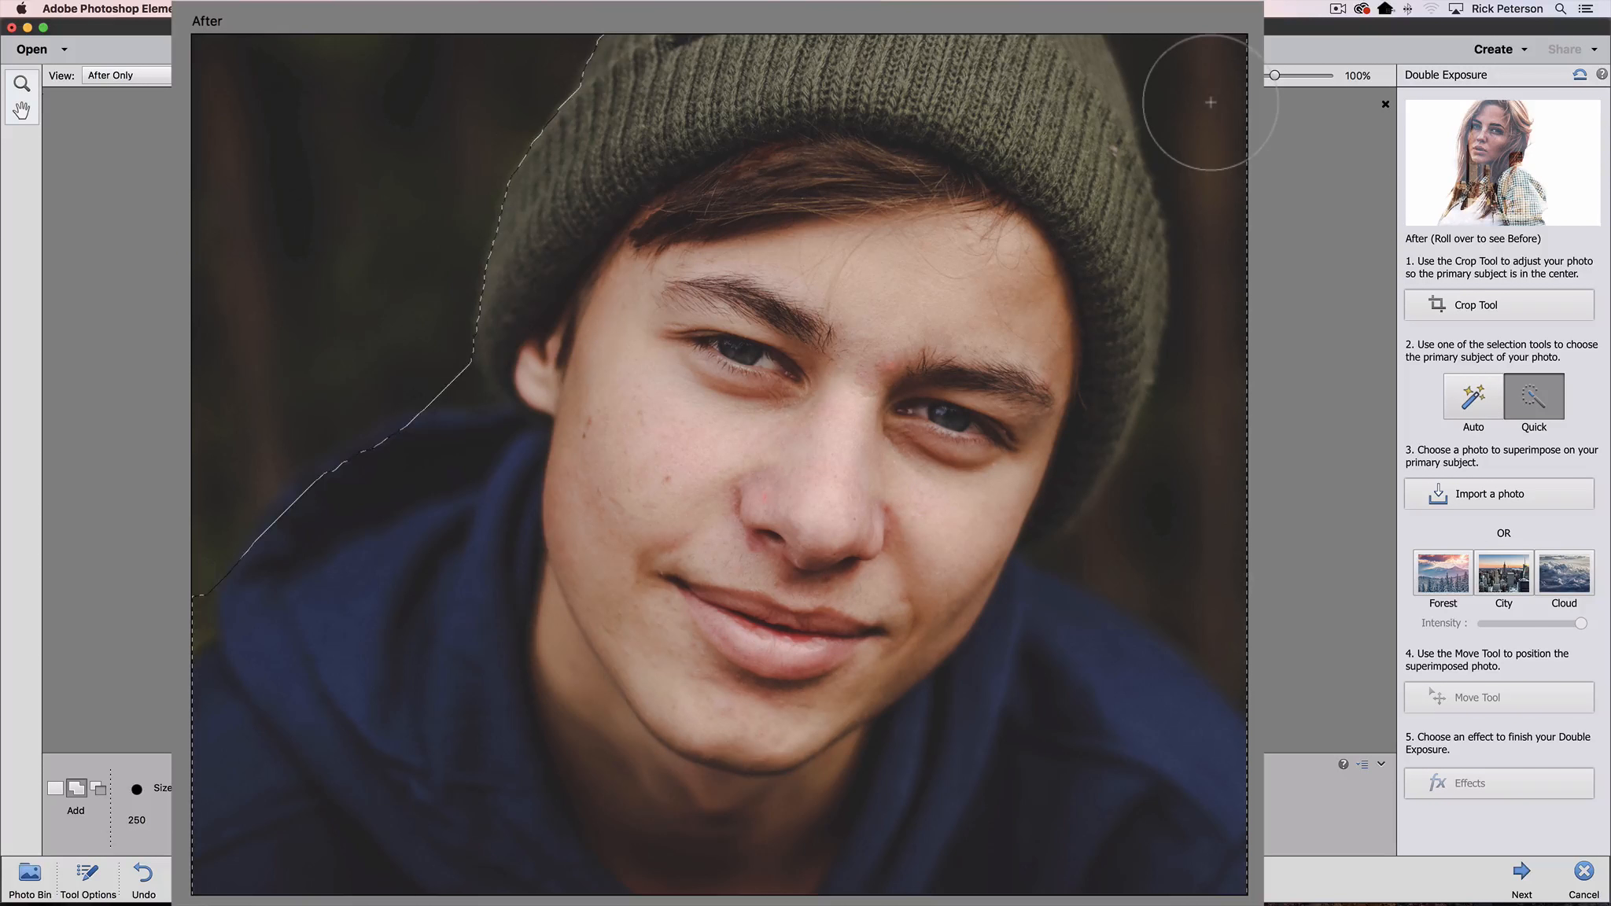
key("alt")
mouse_move(1210, 102)
left_mouse_down()
mouse_move(1203, 75)
mouse_move(1239, 118)
mouse_move(1250, 240)
mouse_move(1305, 354)
mouse_move(1278, 456)
mouse_move(1188, 488)
mouse_move(1180, 559)
mouse_move(1222, 575)
mouse_move(1266, 629)
left_mouse_up()
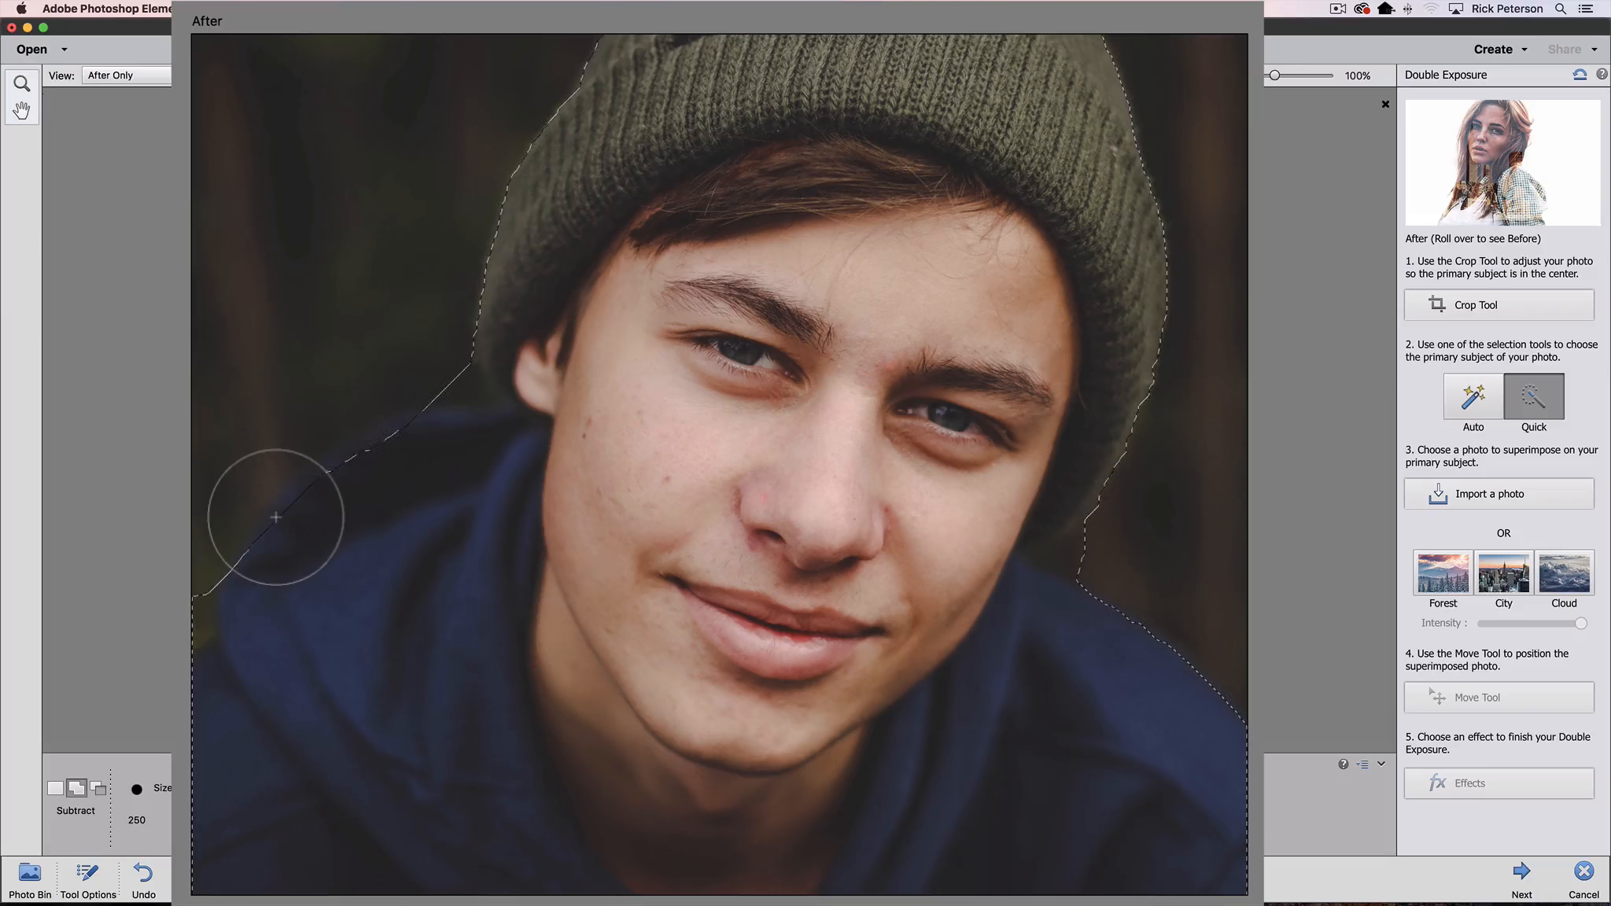
- Reduce the brush to 100 px, subtract the background patch by the left shoulder and add the missing hoodie edges back
key("bracketleft")
key("bracketleft")
key("bracketleft")
key("bracketleft")
key("bracketleft")
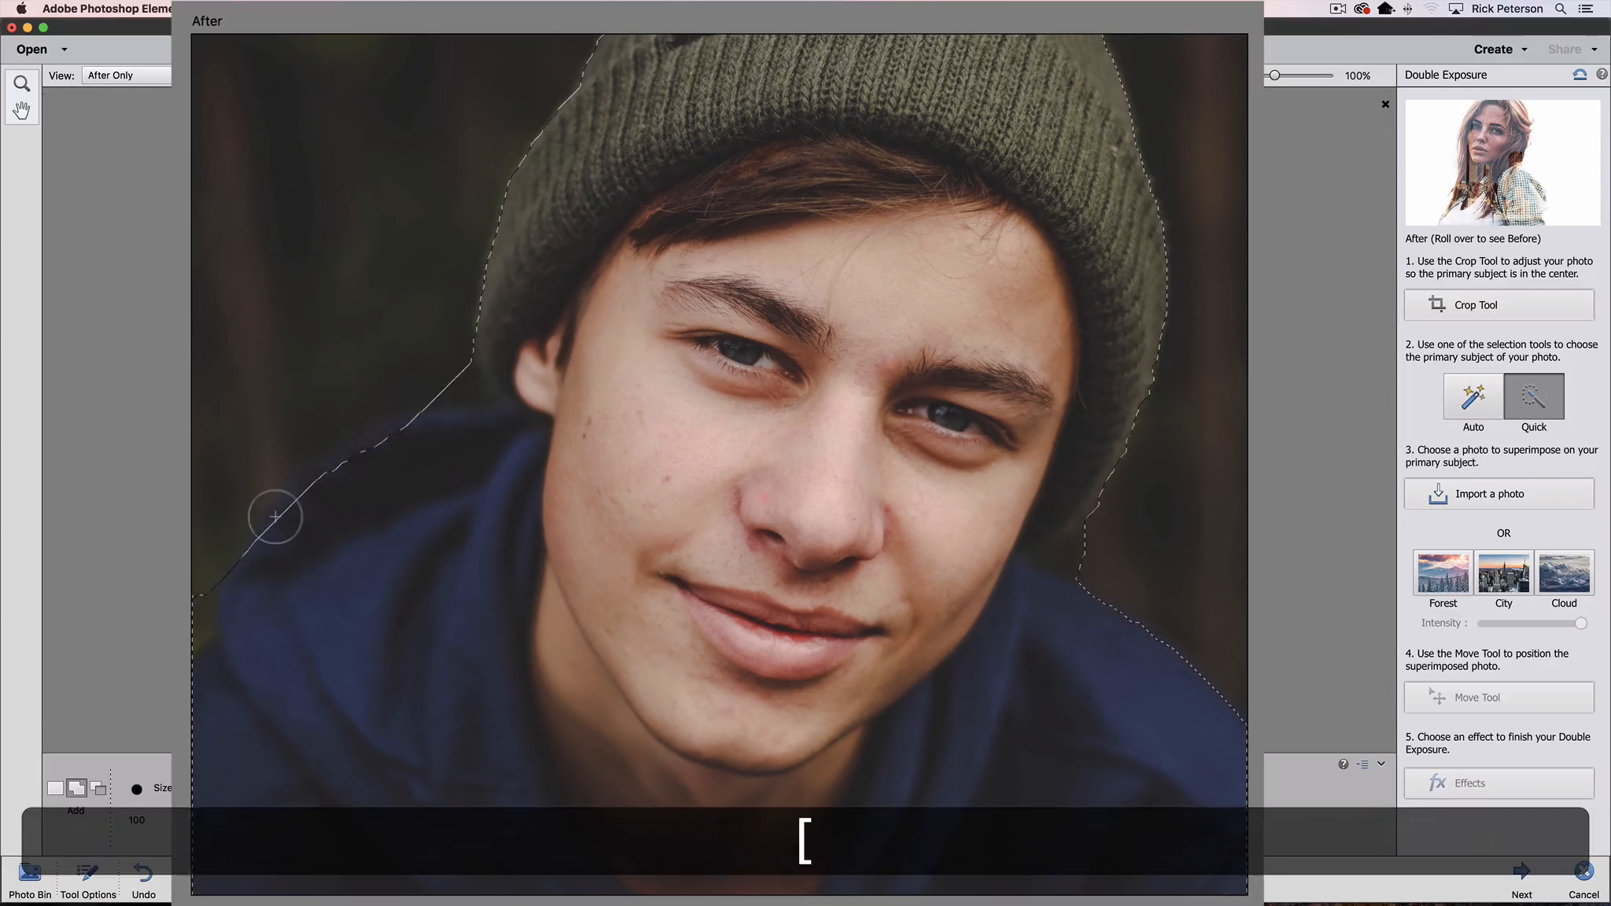
key("alt")
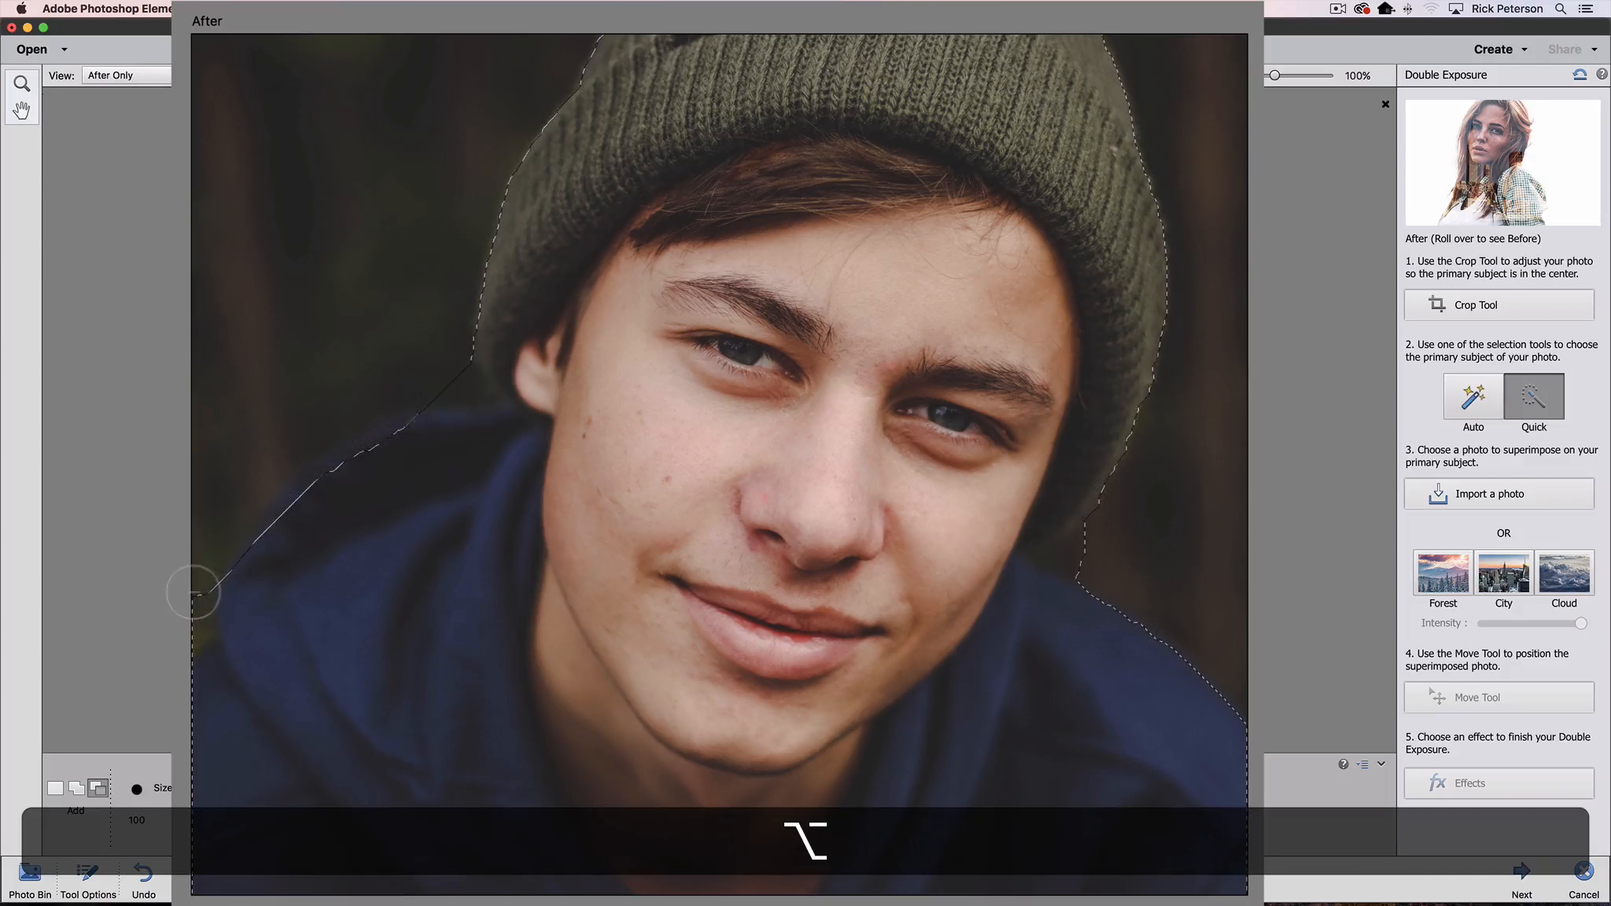
left_click_drag(192, 591, 181, 630)
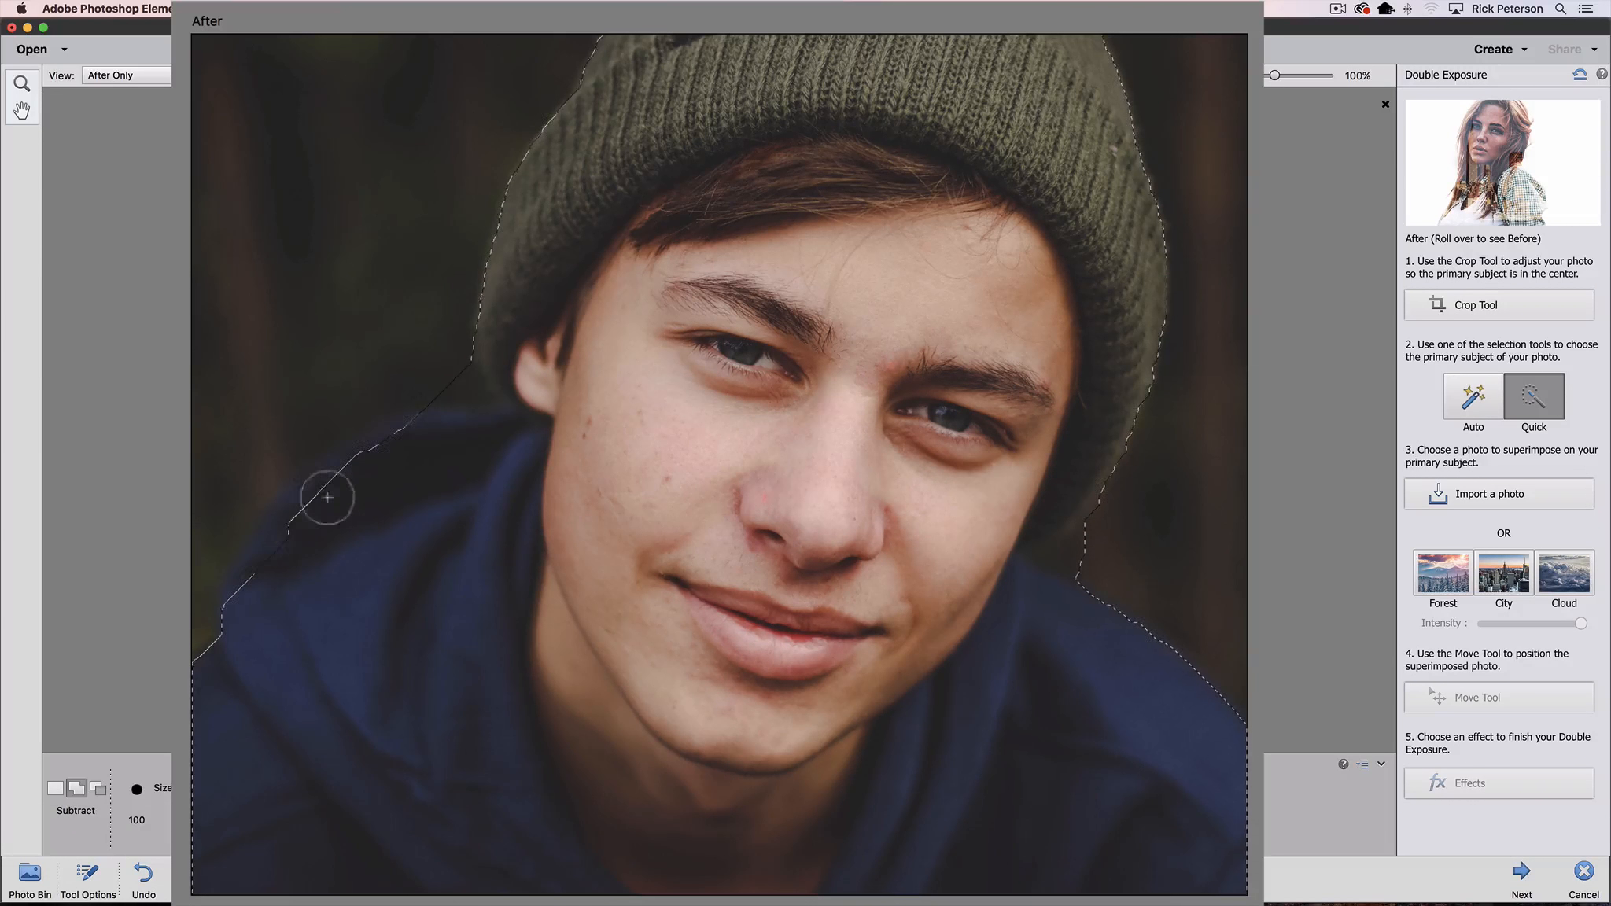
left_click_drag(403, 453, 364, 472)
left_click_drag(277, 571, 256, 607)
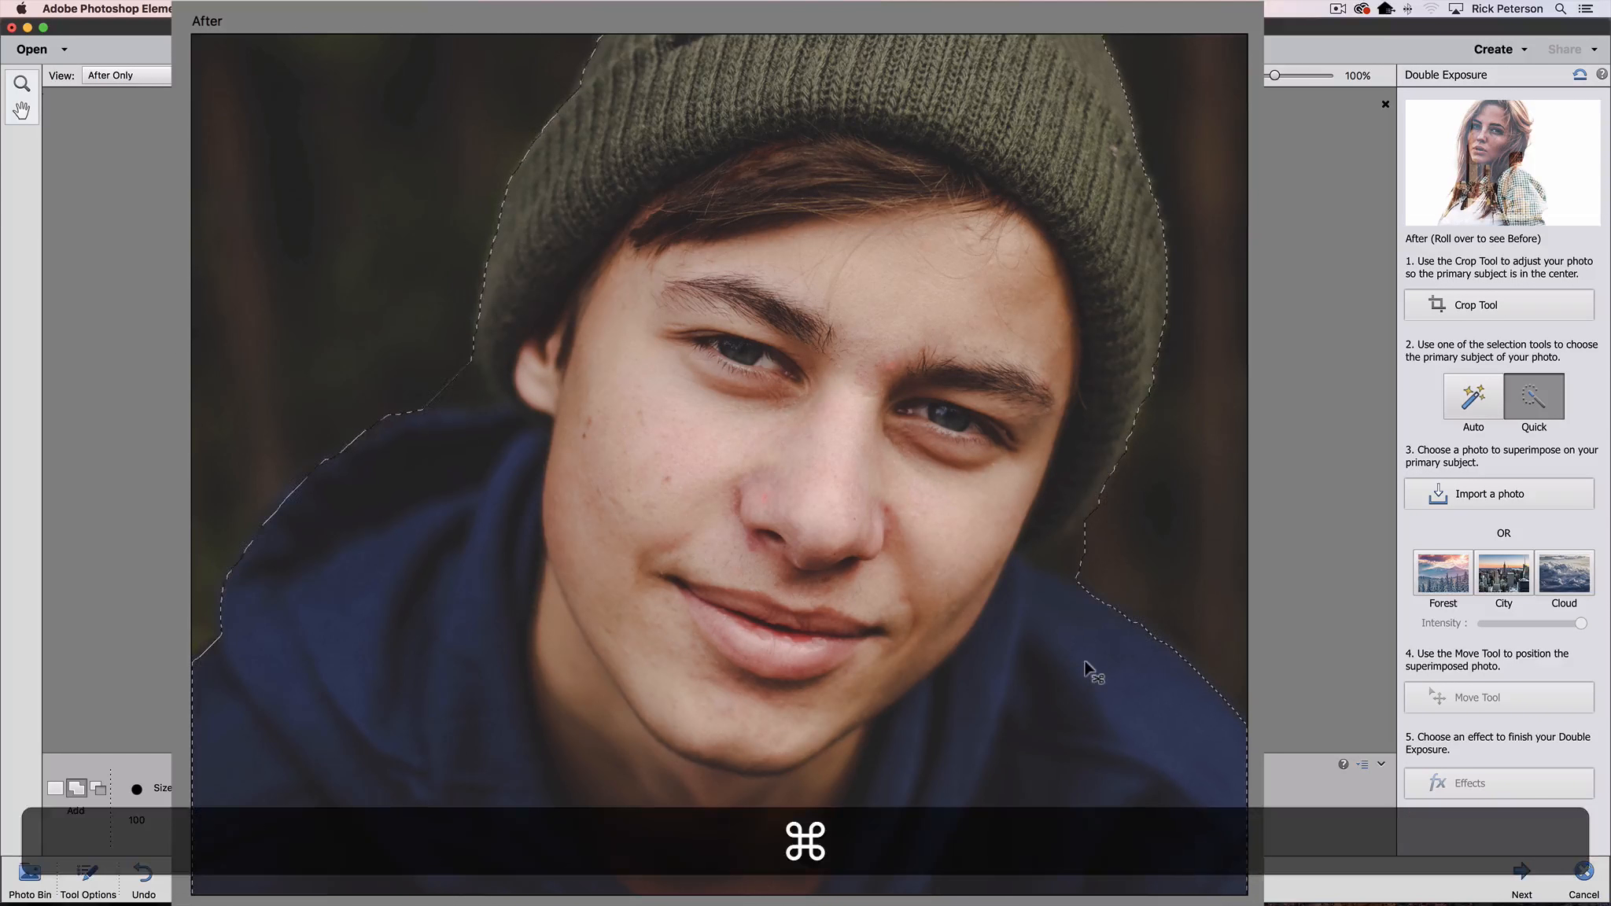
- With a 35 px brush, subtract the background gap between the hat and the right shoulder, touching up the hat's lower edge
key("super+minus")
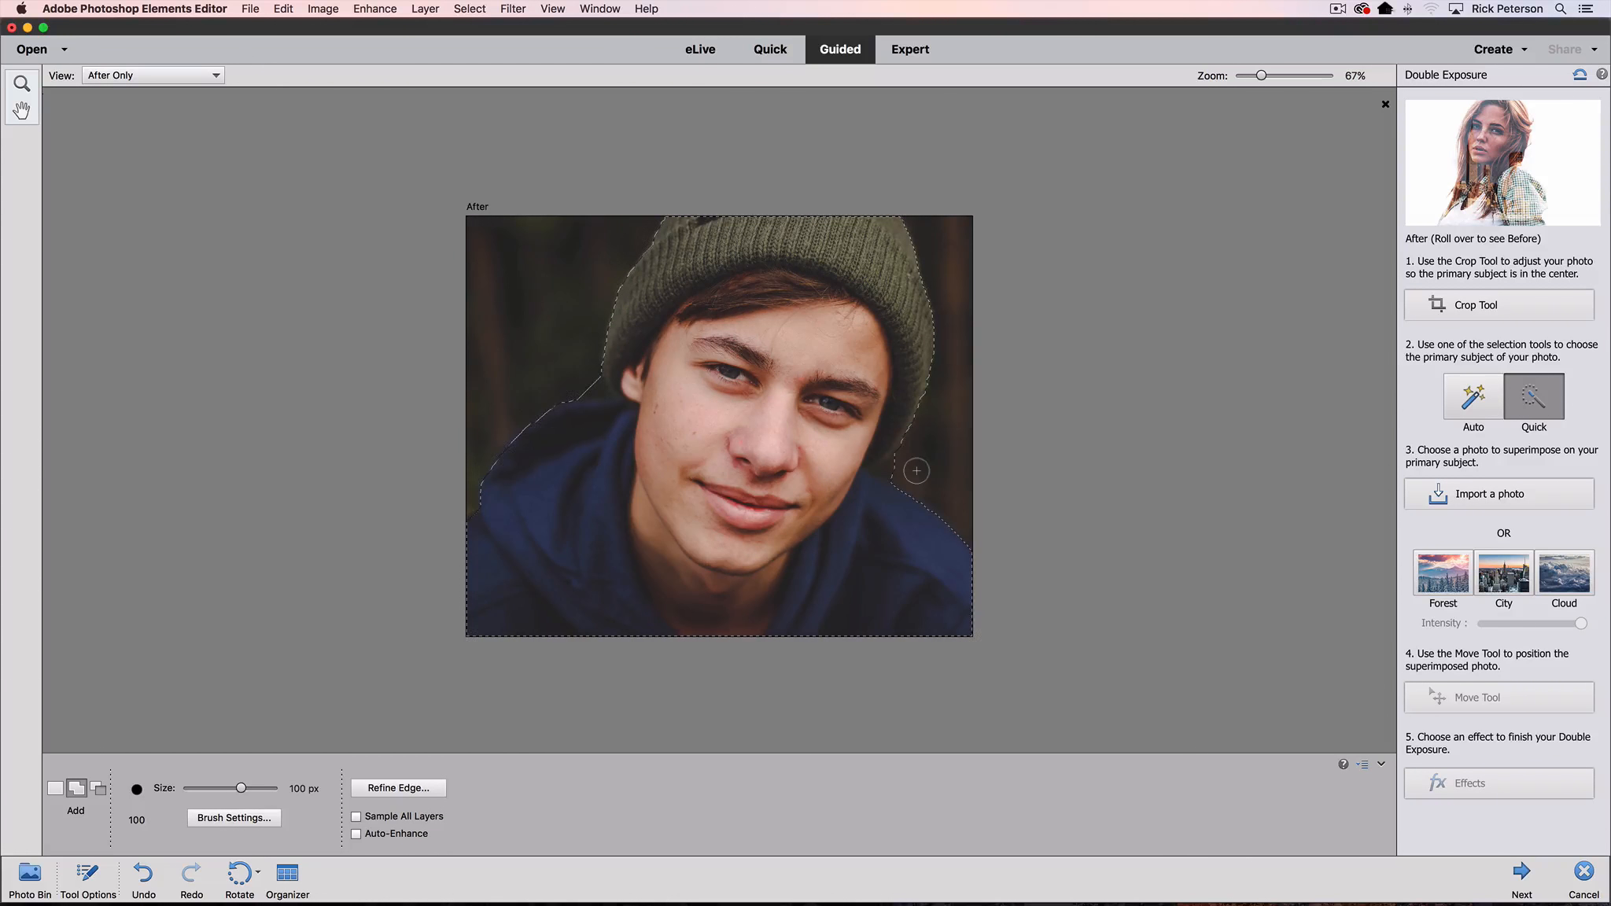
key("super+space")
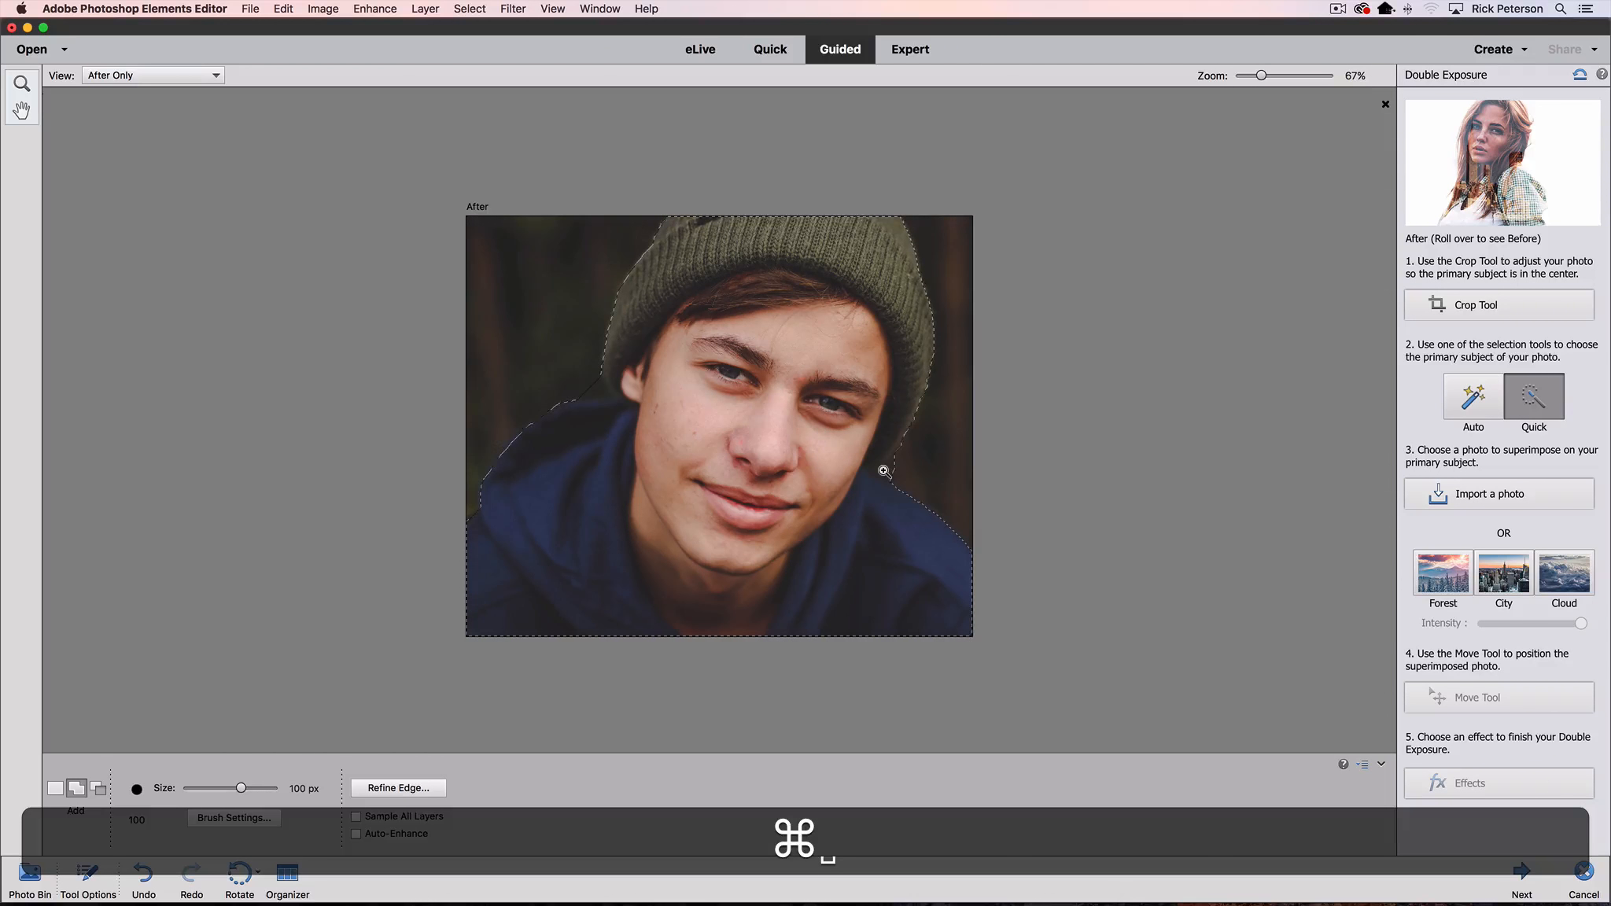
left_click(884, 470)
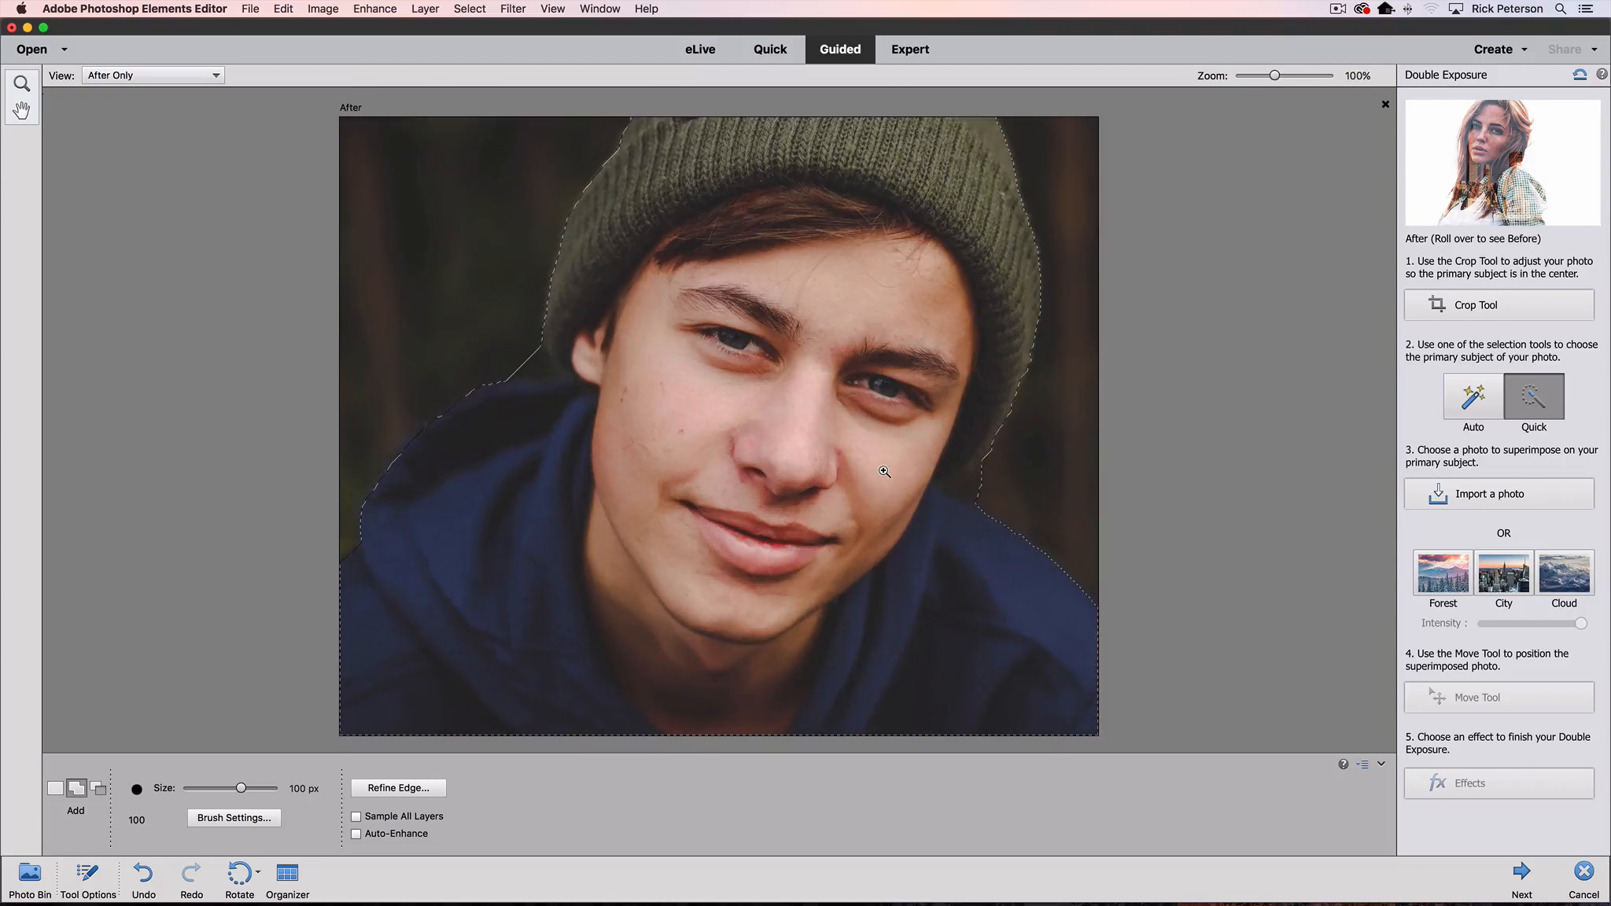
left_click(970, 484)
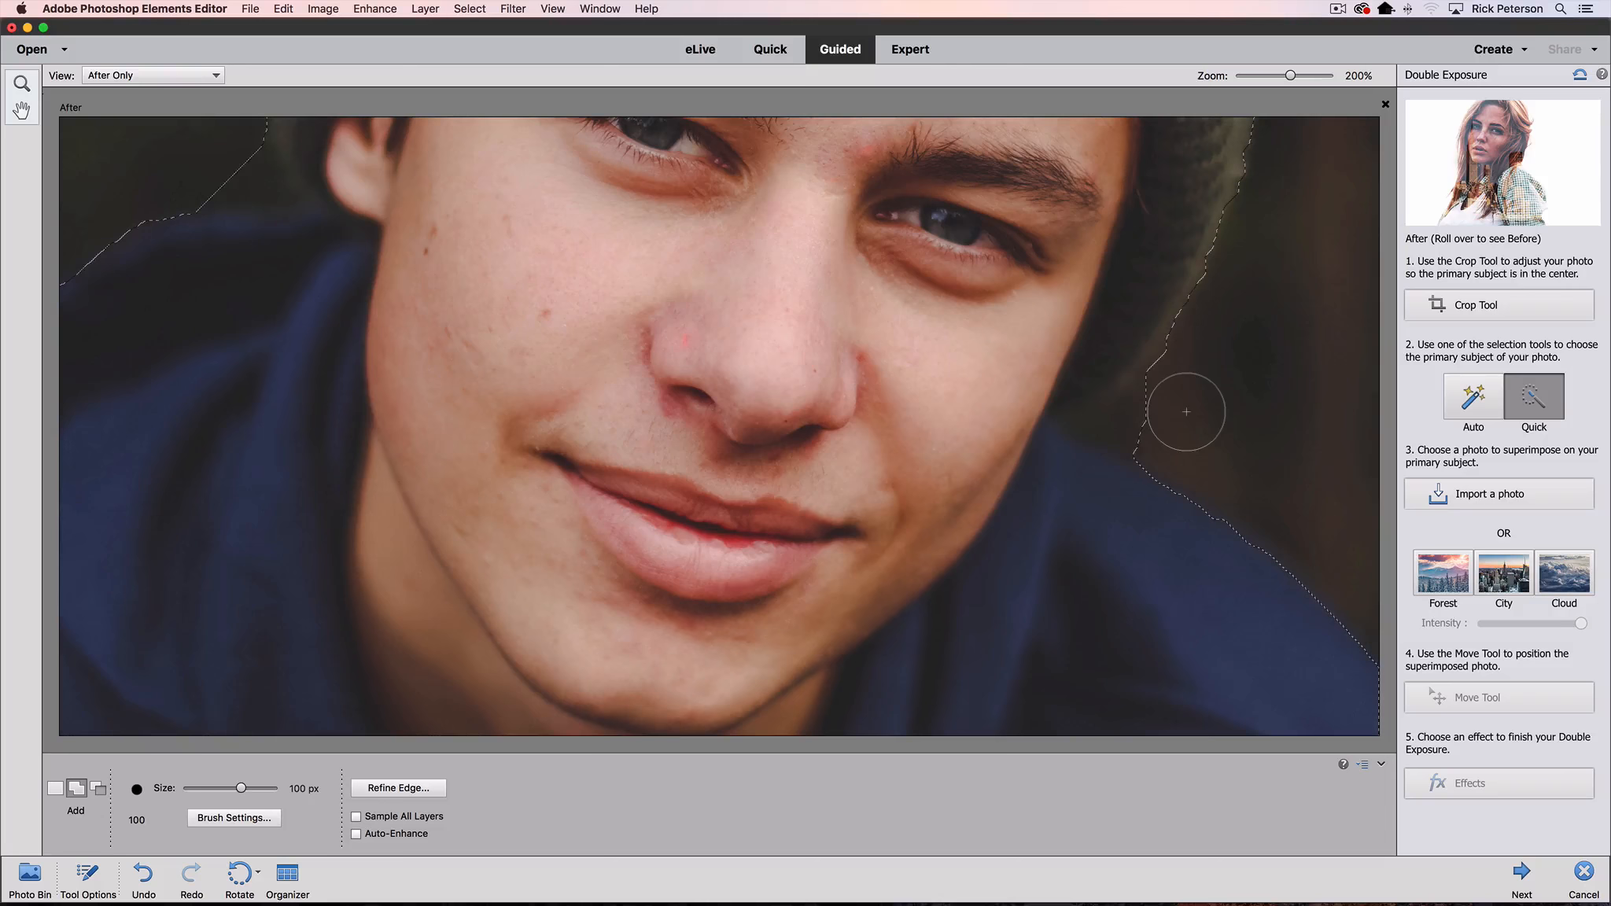
key("bracketleft")
key("bracketleft")
key("bracketleft")
key("bracketleft")
key("bracketleft")
key("bracketleft")
key("bracketleft")
key("alt")
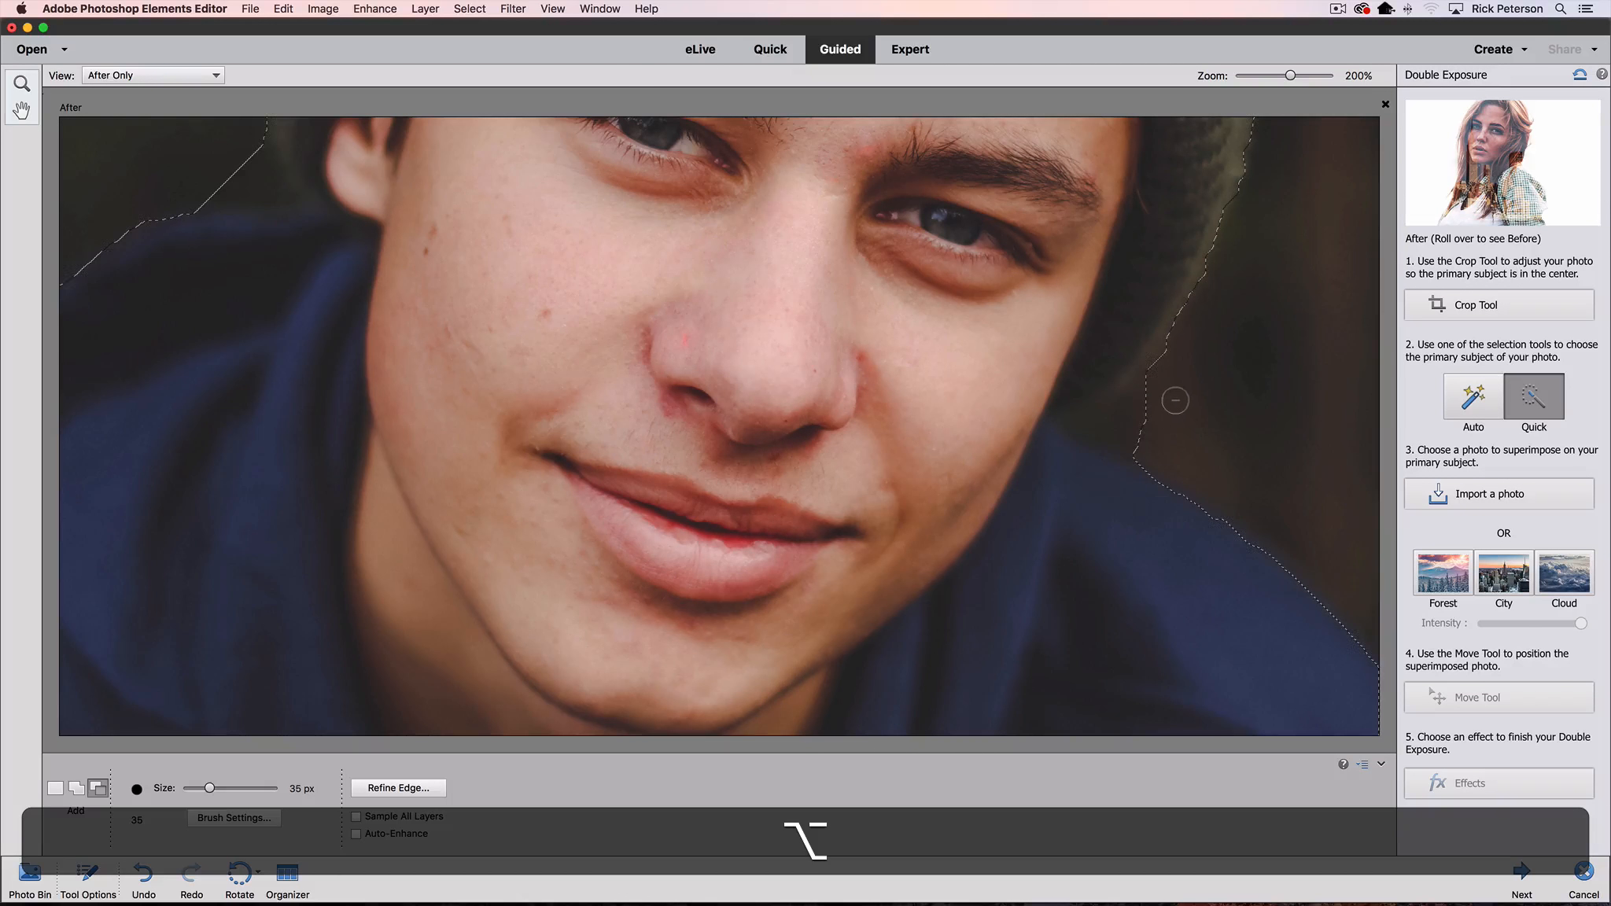
left_click(1154, 406, "alt")
left_click(1092, 430, "alt")
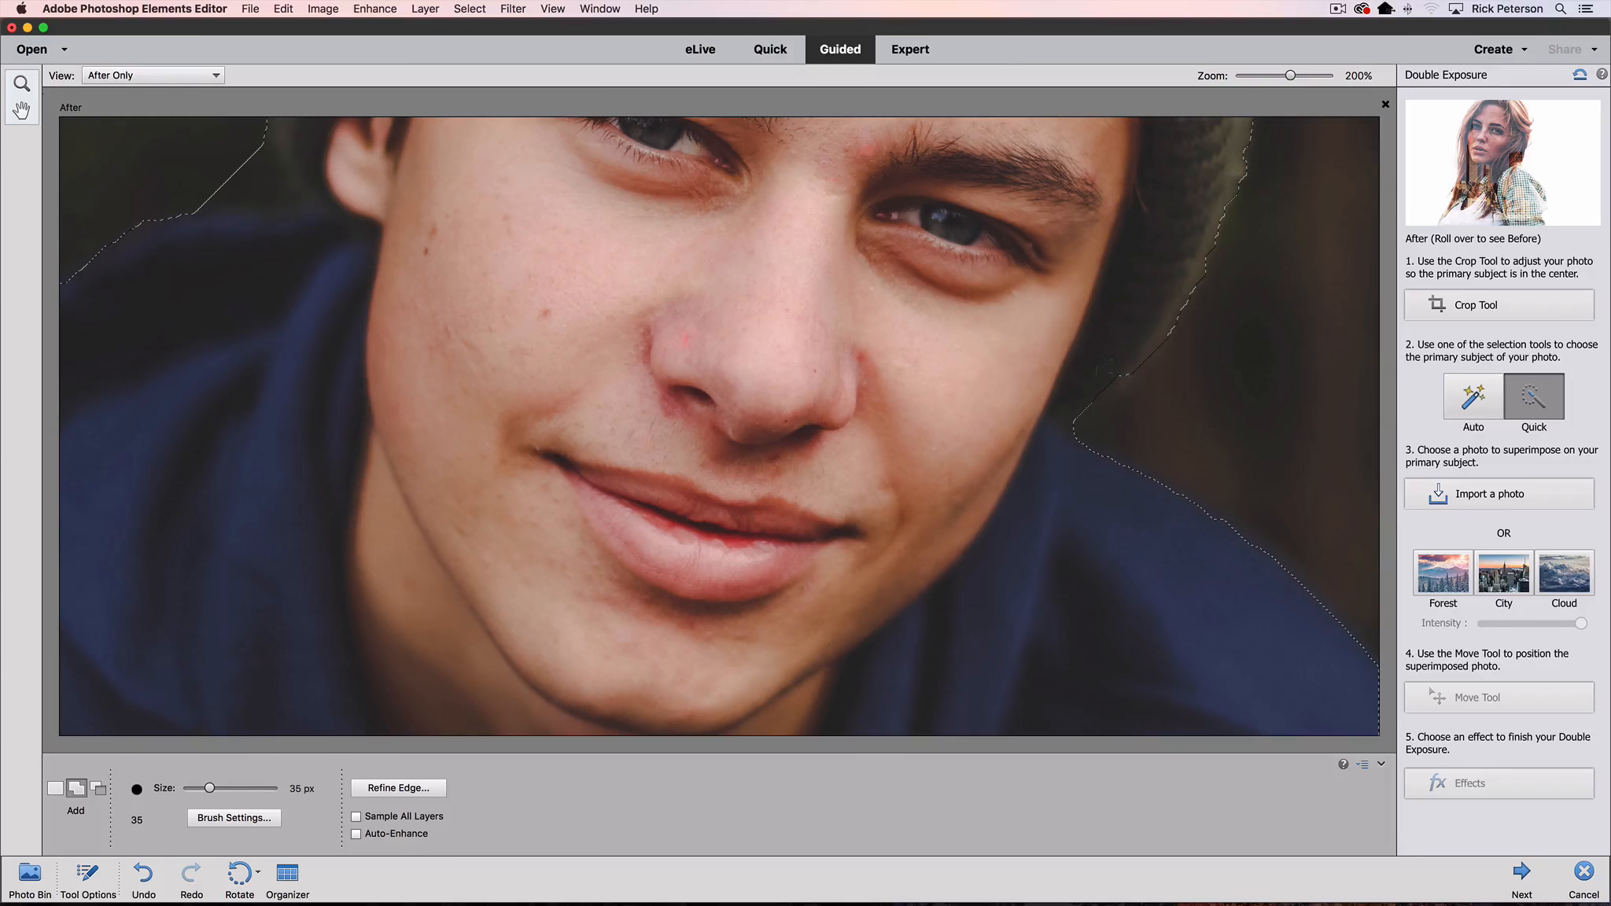
left_click(1125, 379)
- Subtract the dark background gap between the hat's lower edge and the shoulder on the photo's left side from the selection
key("space")
left_click_drag(344, 374, 770, 614)
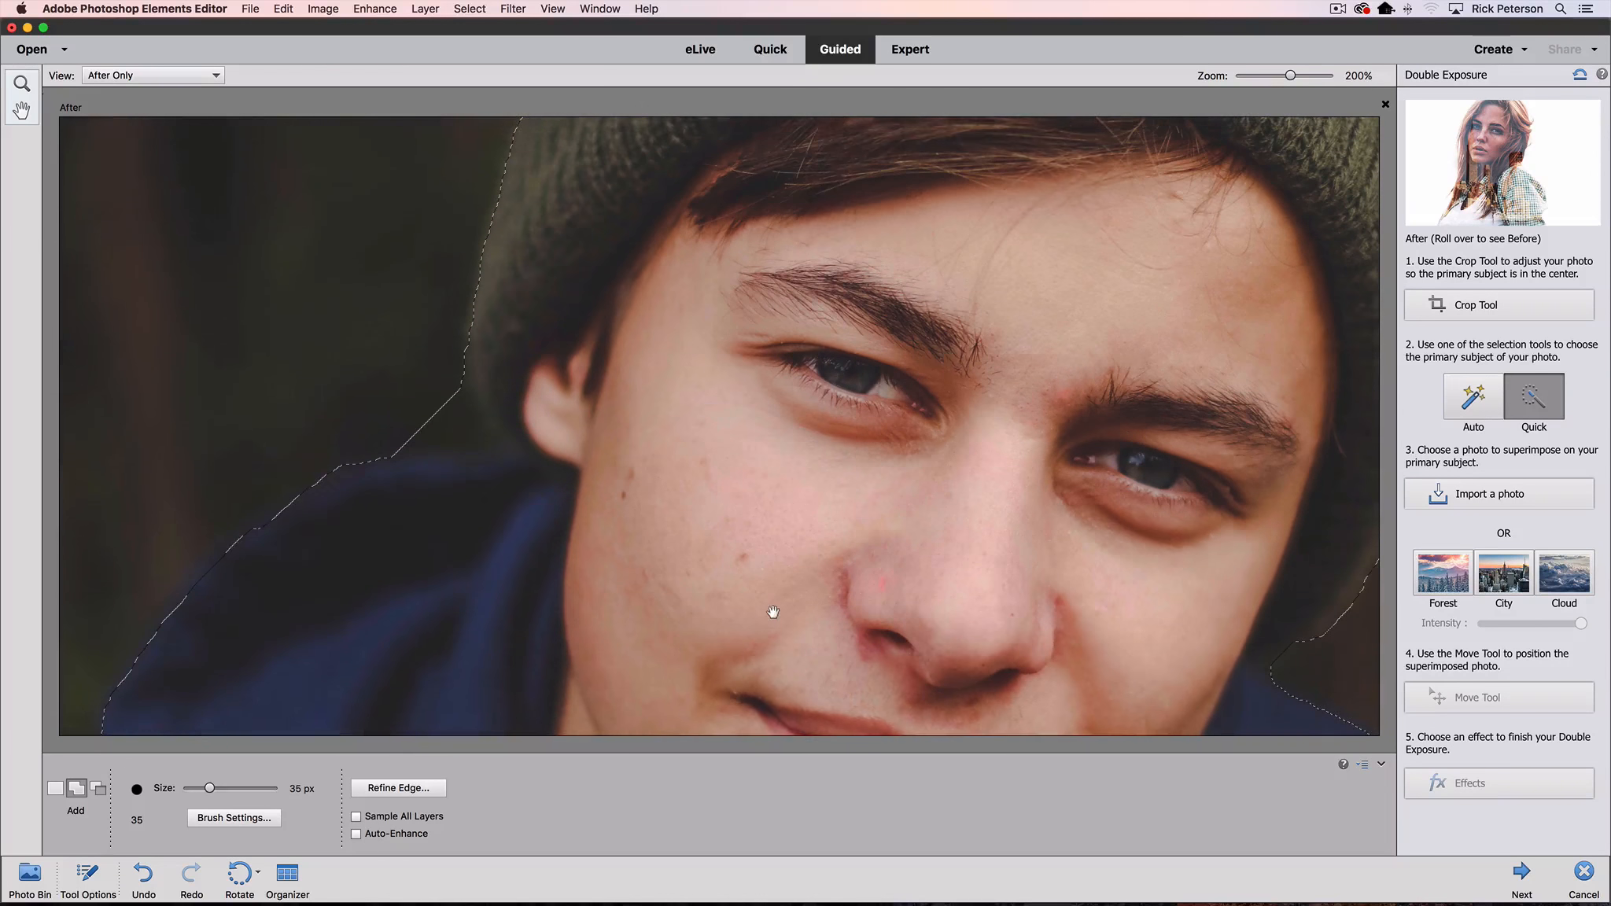
left_click_drag(781, 409, 787, 546)
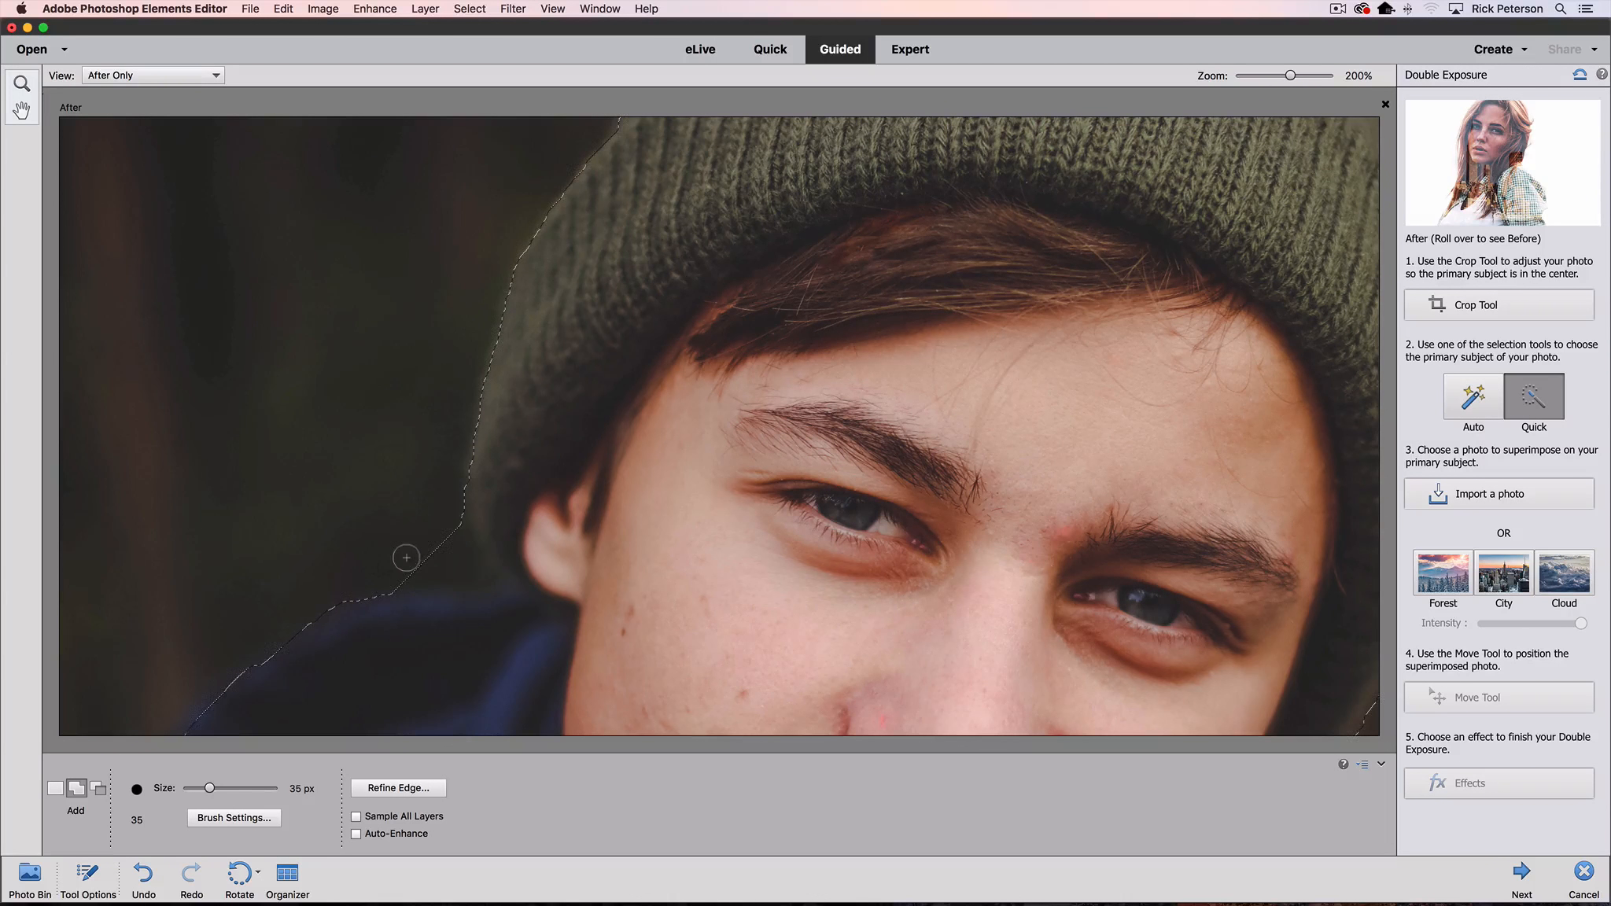
key("alt")
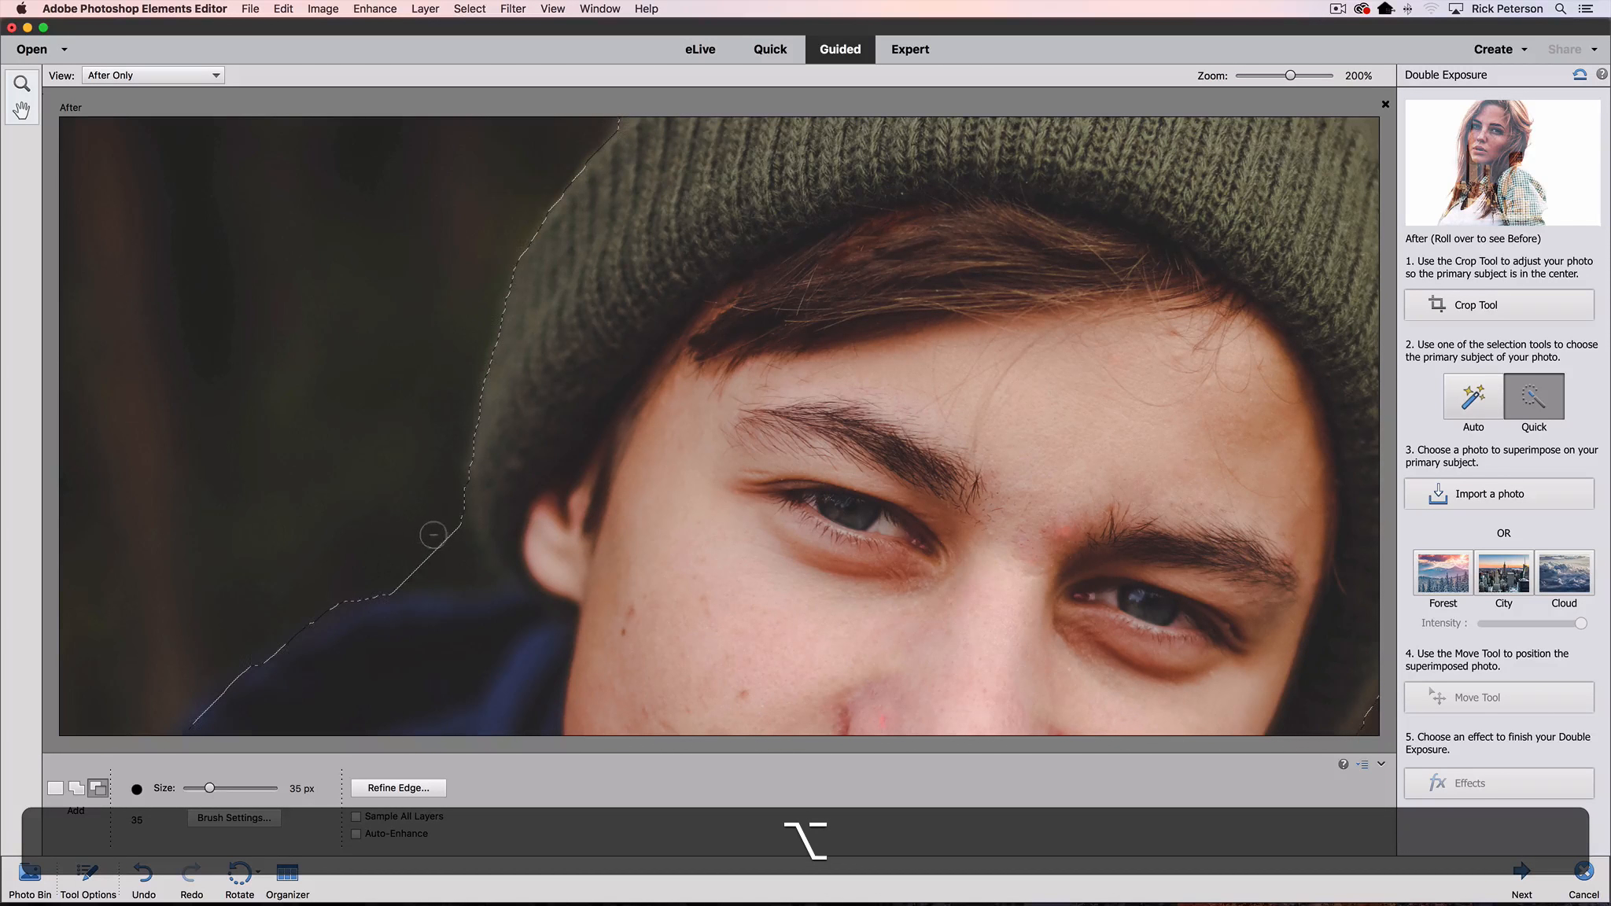
left_click_drag(434, 536, 473, 581, "alt")
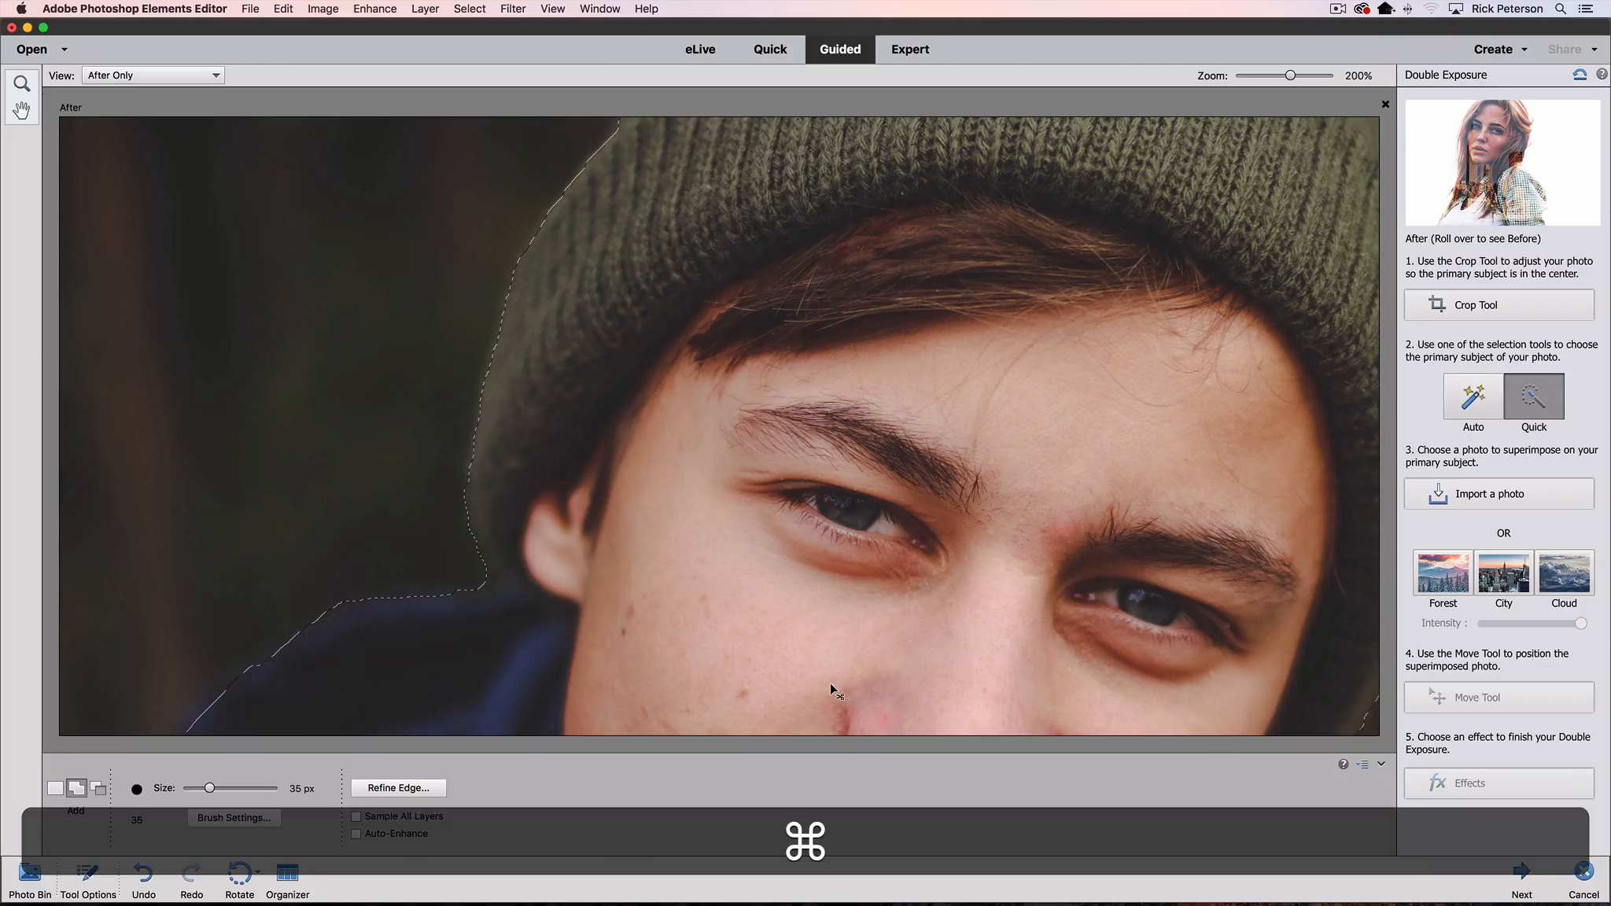
key("super+minus")
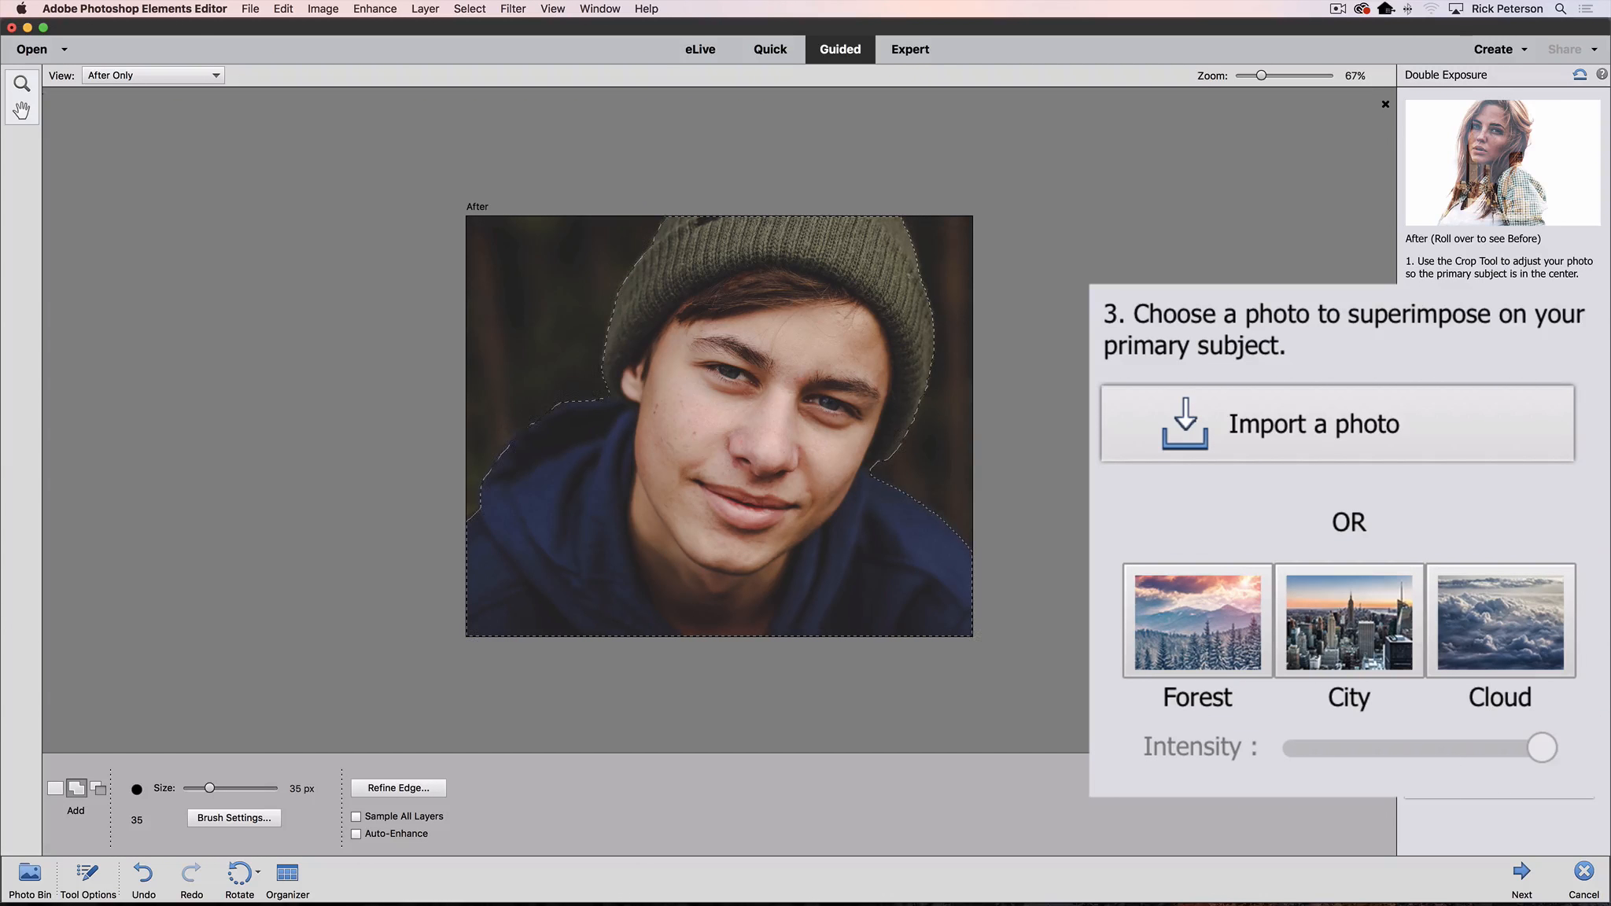
- Superimpose the preset City photo on the selected subject and lower its intensity to about 80%
left_click(1348, 622)
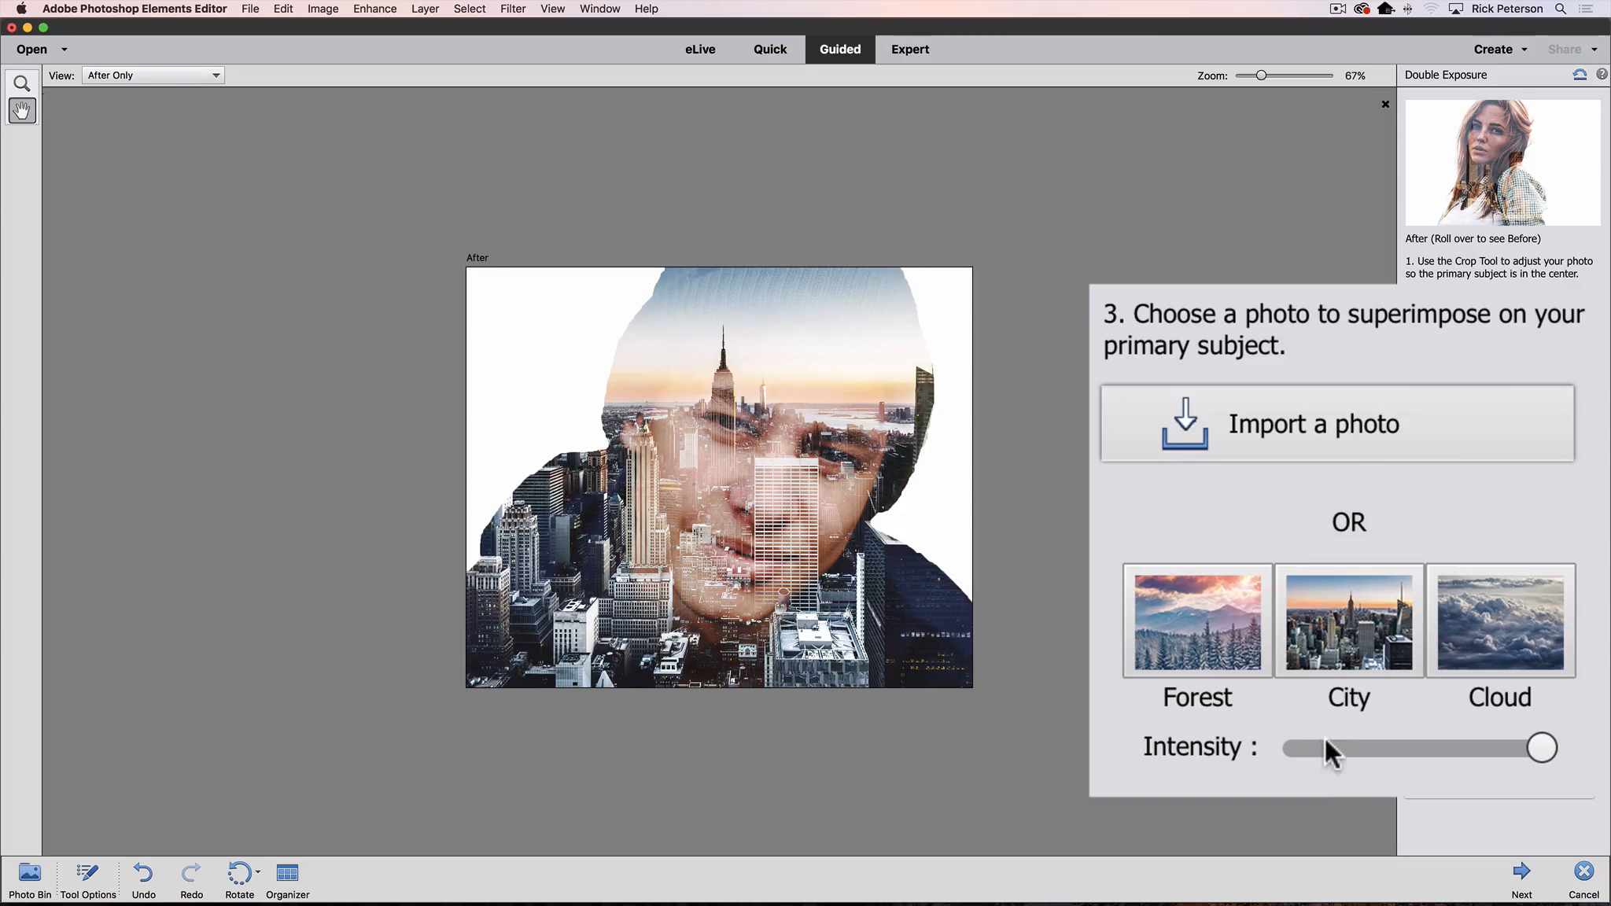
left_click_drag(1543, 740, 1441, 741)
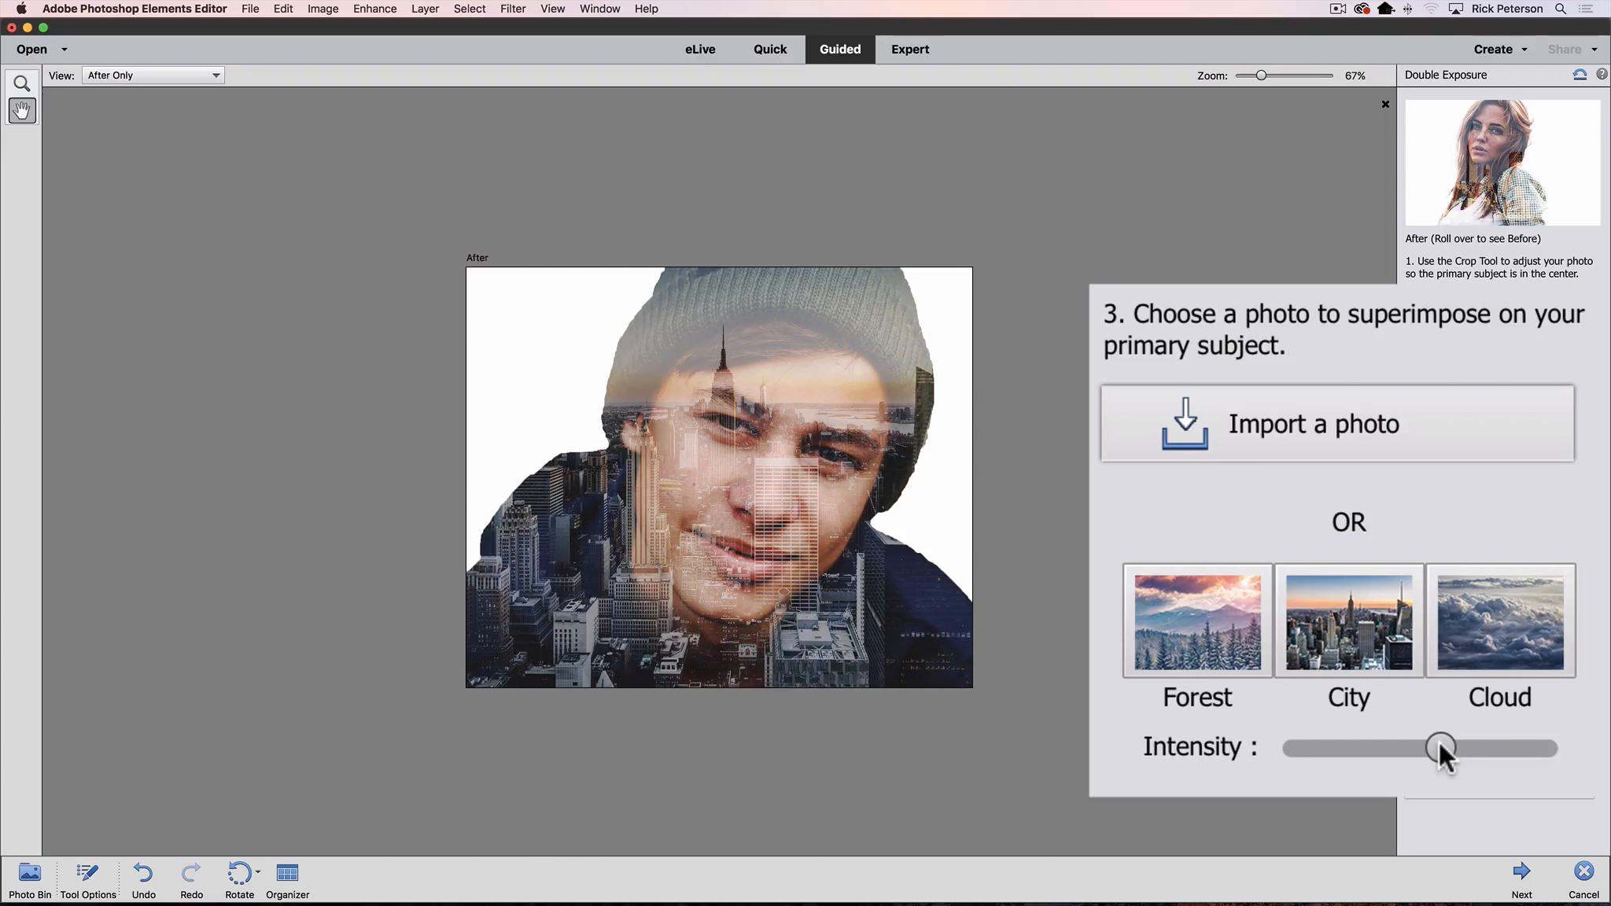
left_click_drag(1439, 741, 1489, 747)
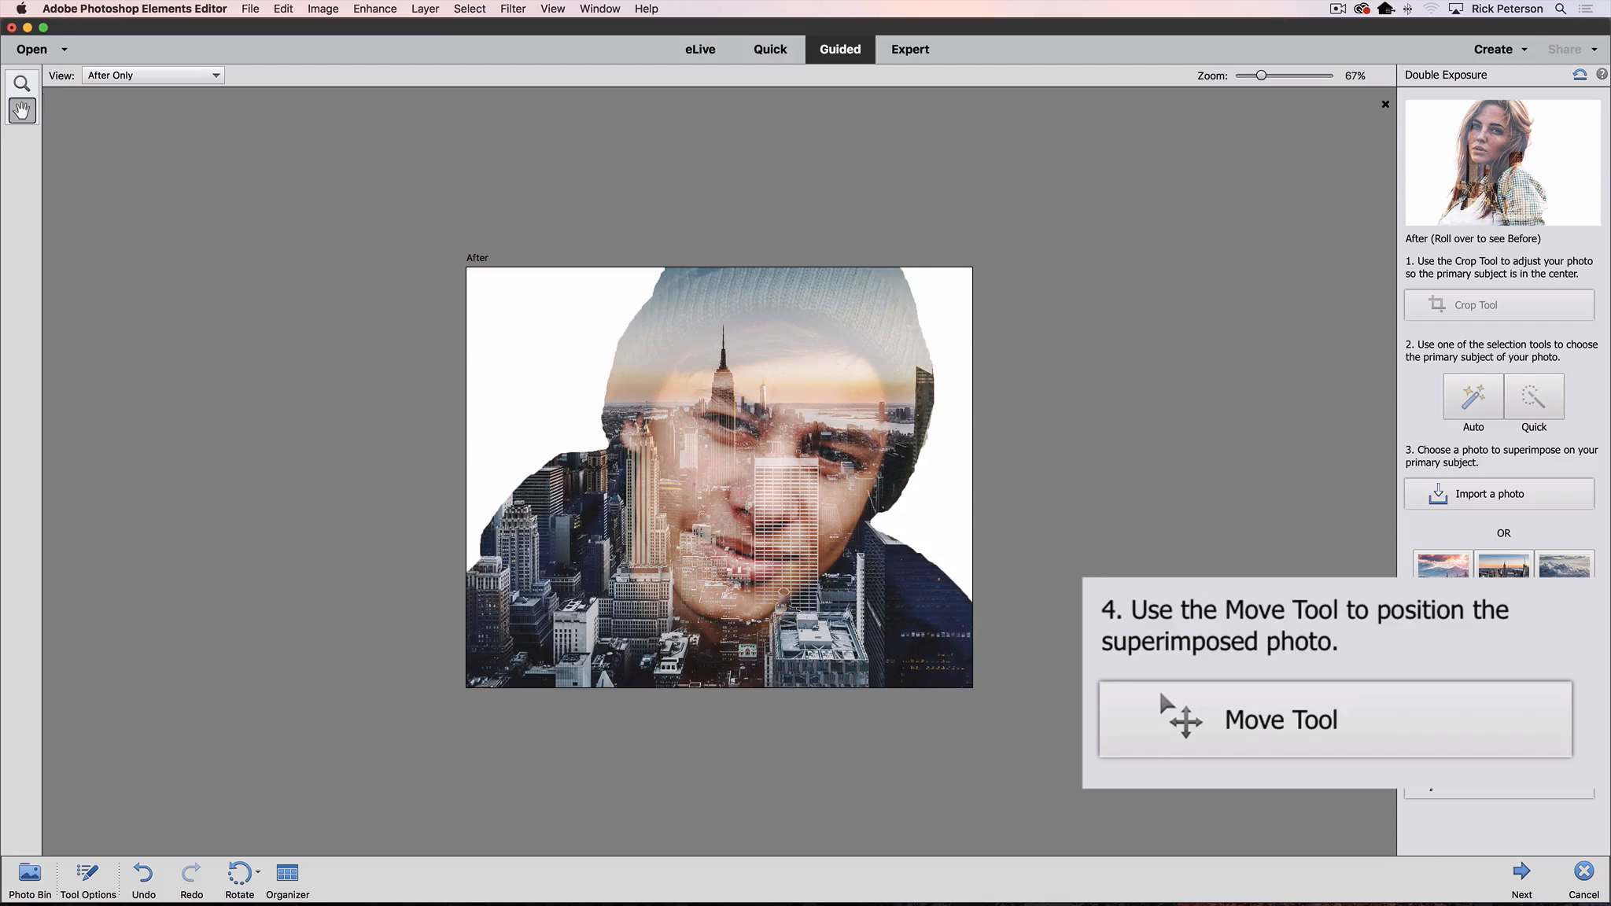
- Use the Move Tool to try different positions for the city photo over the subject, down and across to the left
left_click(1351, 707)
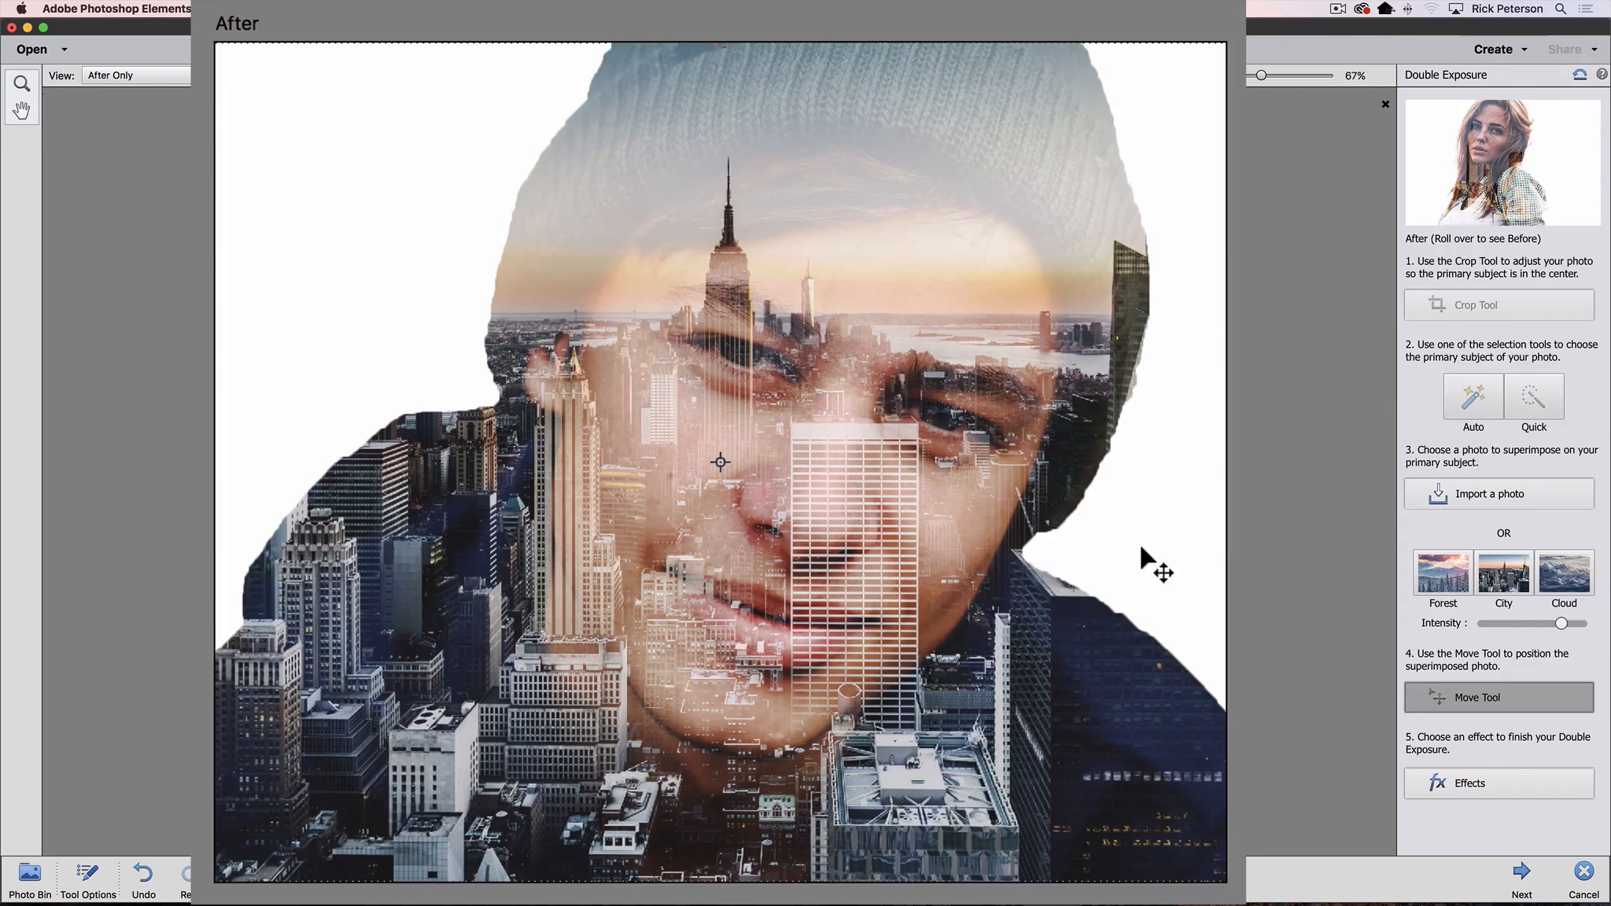
left_click(1136, 548)
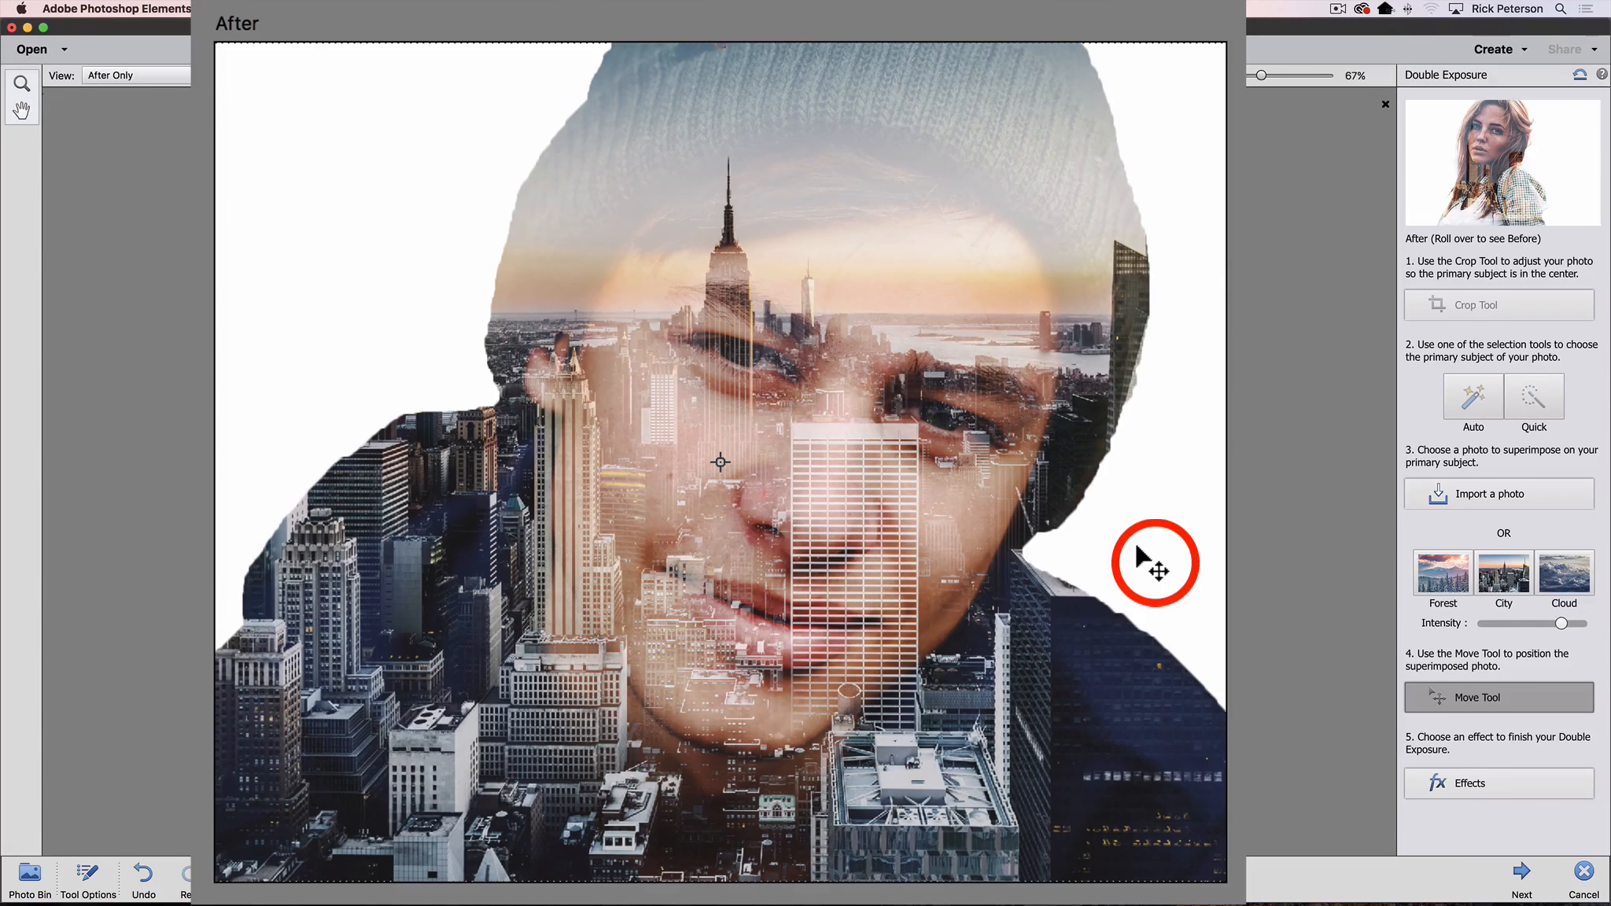
mouse_move(1137, 547)
left_mouse_down()
mouse_move(1105, 537)
mouse_move(1014, 711)
mouse_move(1050, 586)
mouse_move(1187, 538)
mouse_move(1108, 453)
mouse_move(921, 417)
mouse_move(806, 545)
mouse_move(923, 595)
mouse_move(1053, 598)
mouse_move(1127, 562)
left_mouse_up()
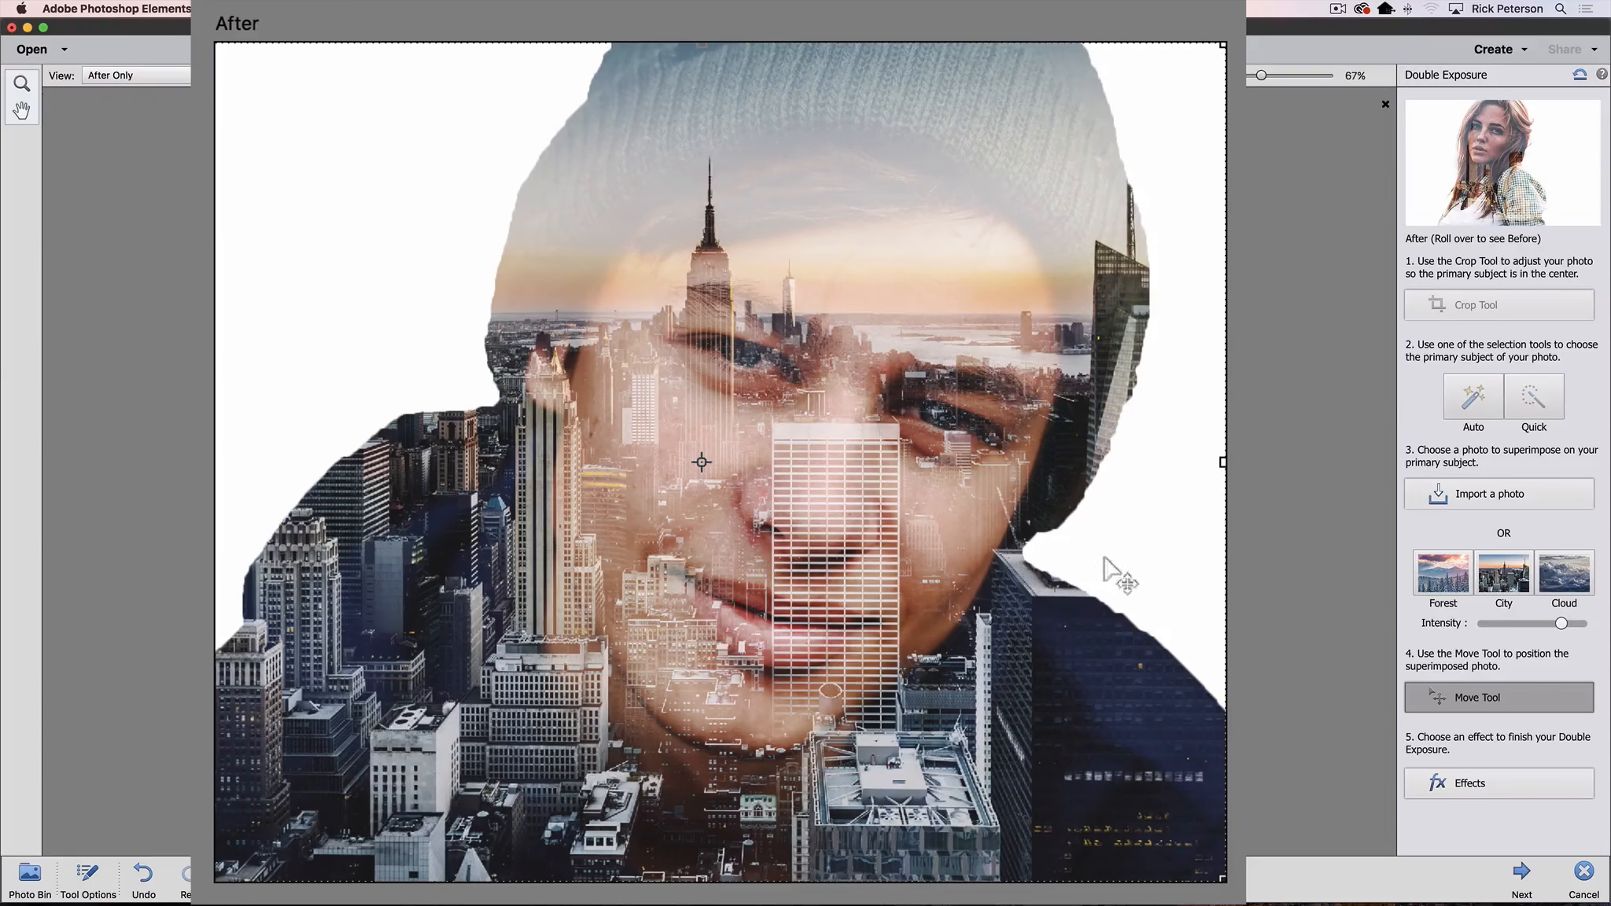
left_click_drag(1117, 571, 1173, 634)
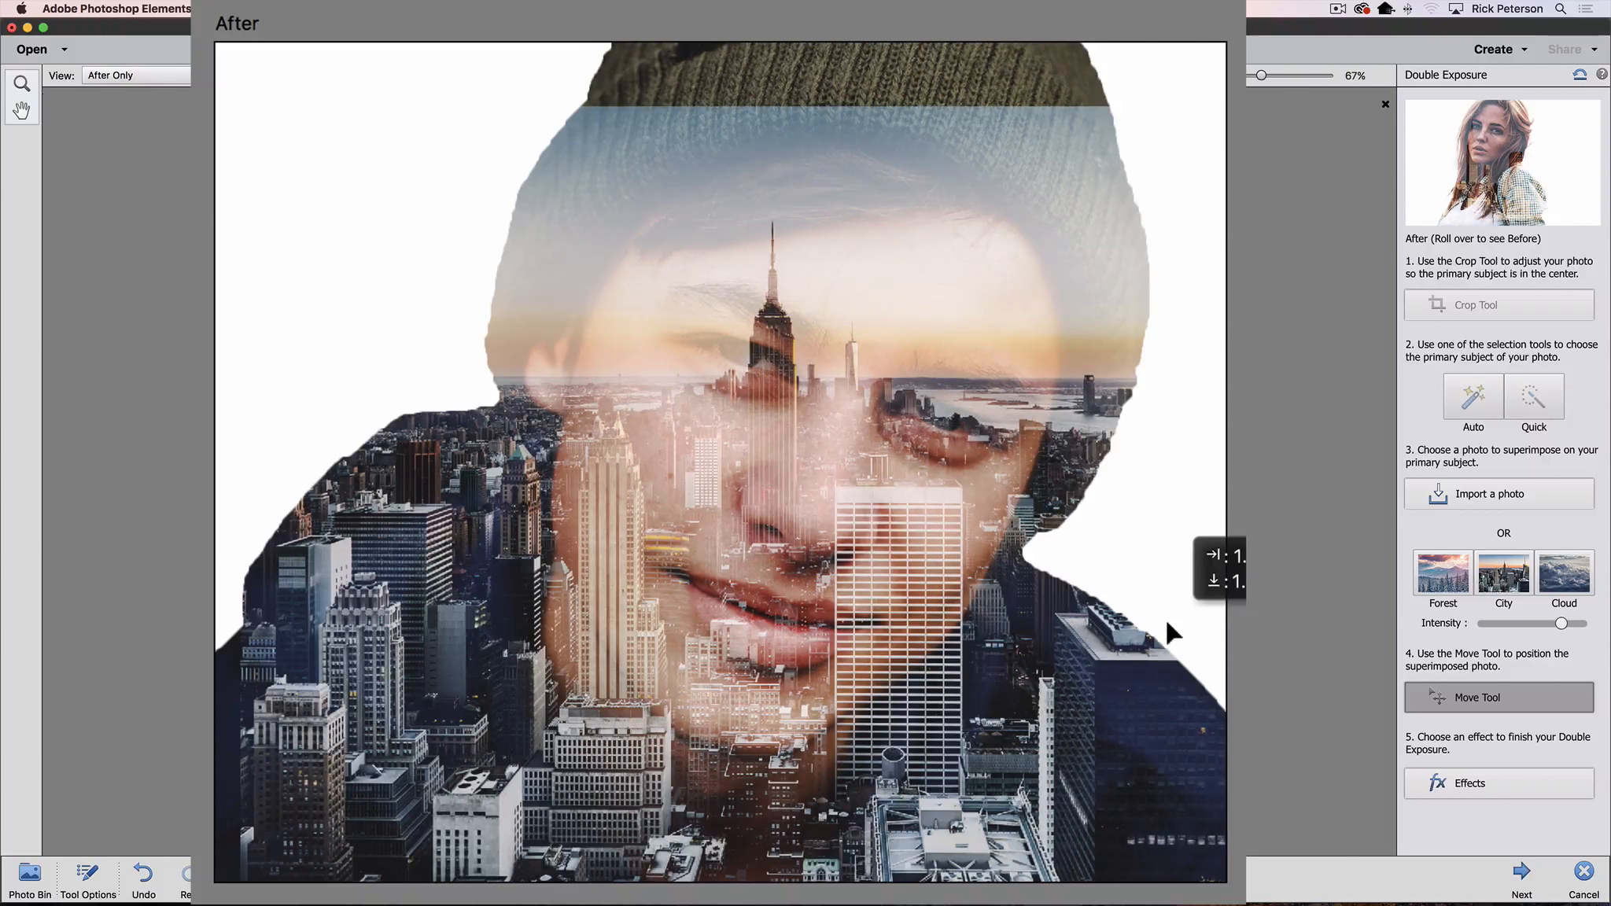
left_click_drag(1167, 626, 853, 629)
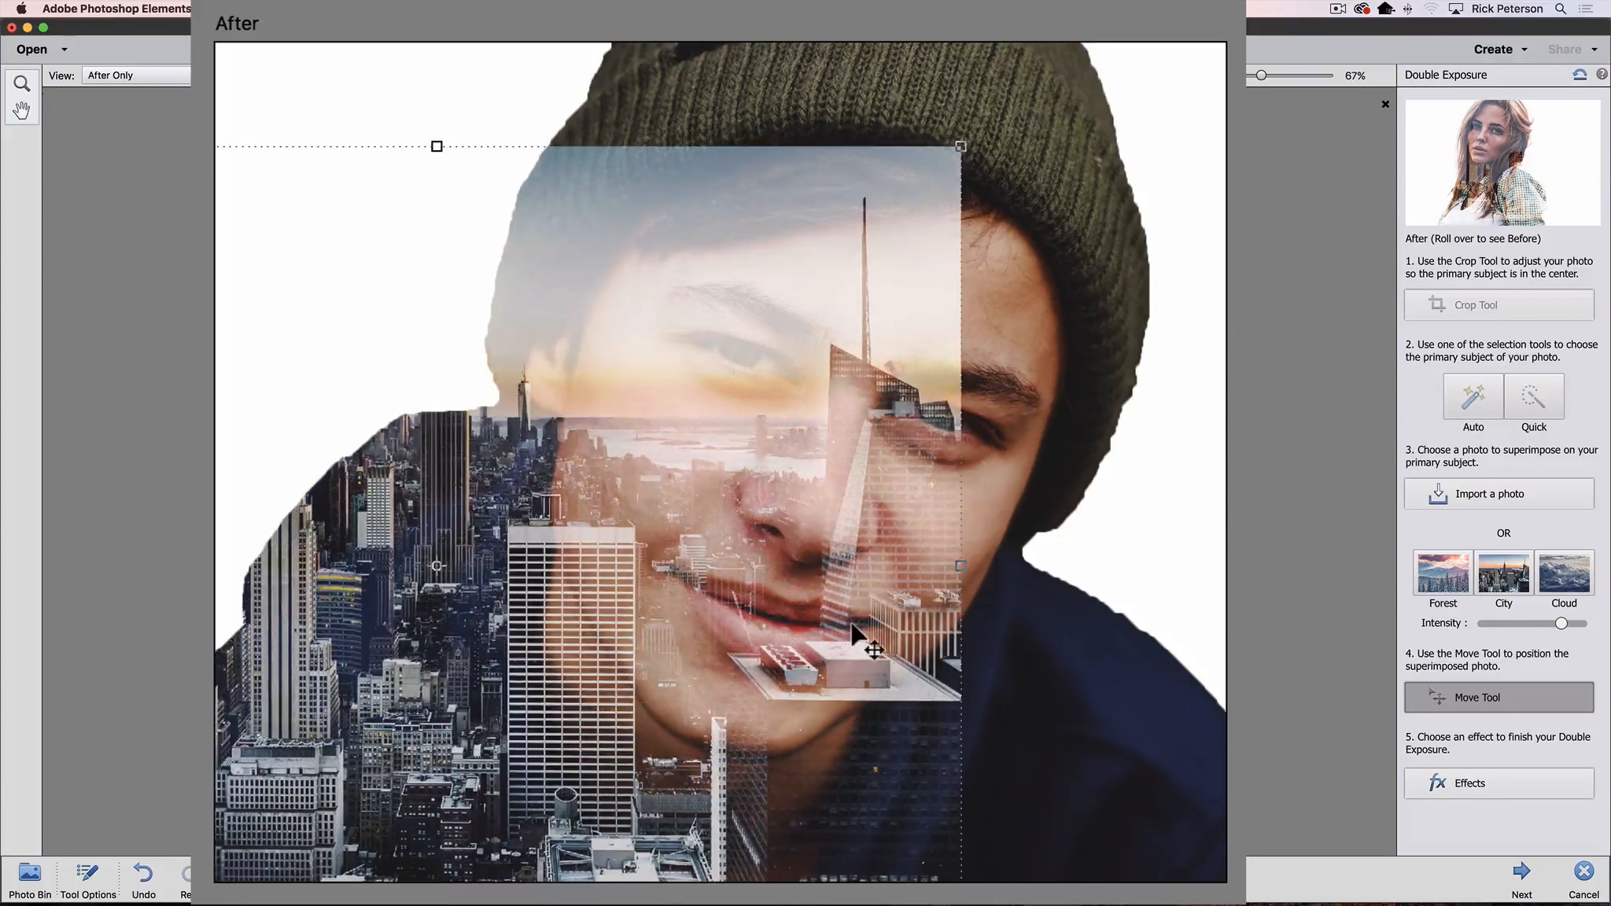
- Enlarge the city photo to cover the whole subject, recenter it with the spired skyscraper over the face and apply the transformation
left_click(963, 149)
left_click_drag(963, 147, 1020, 98)
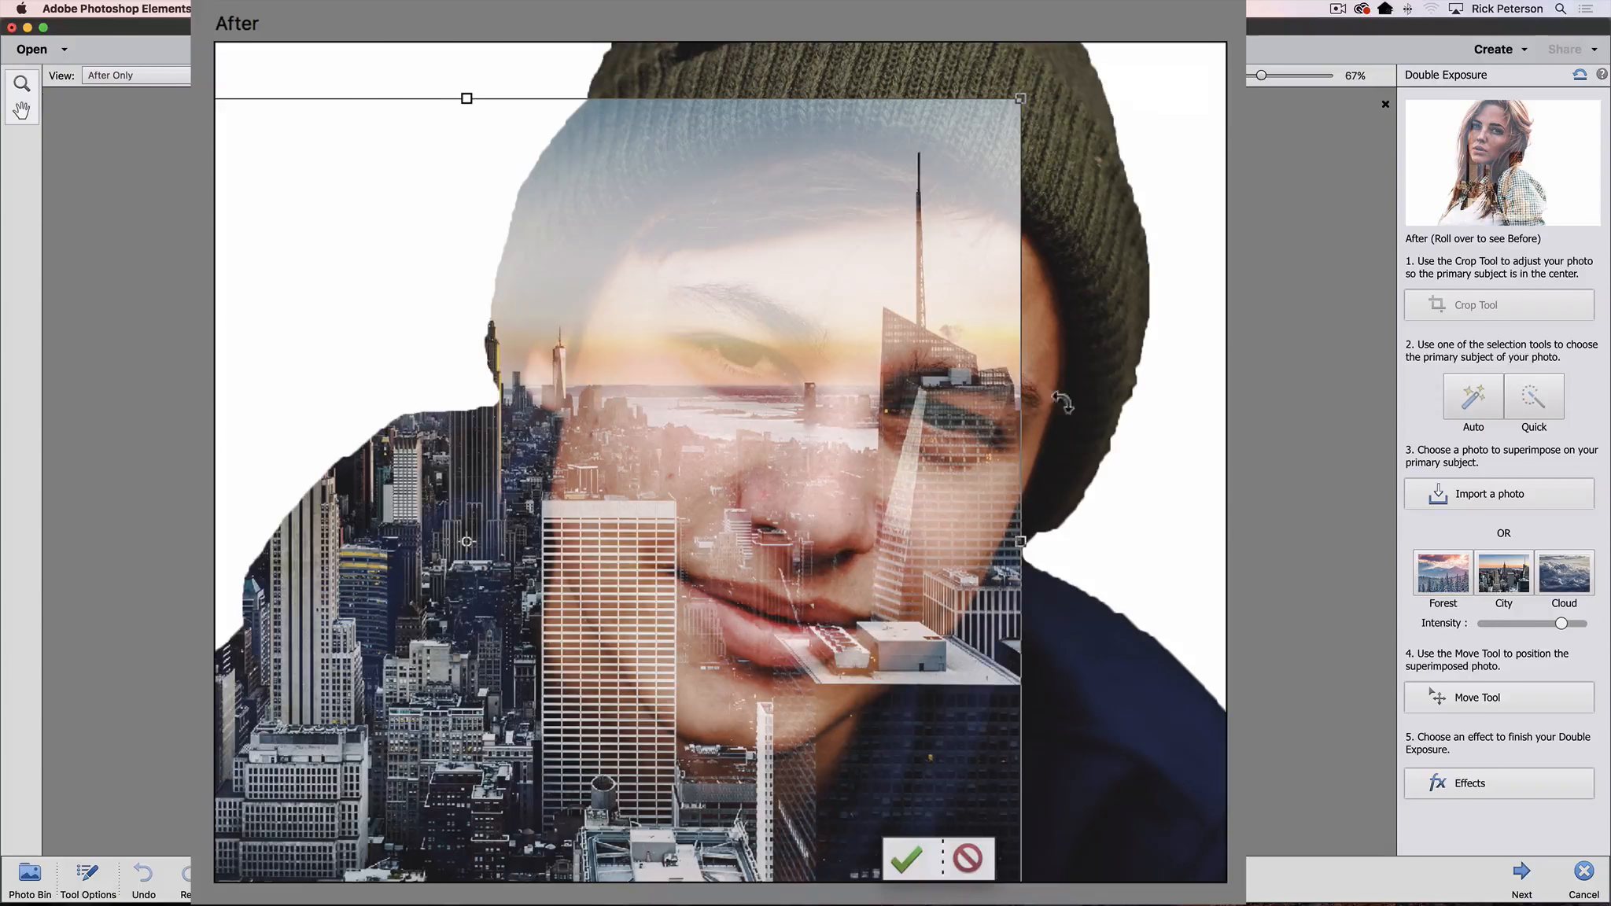
left_click_drag(1020, 541, 1222, 548)
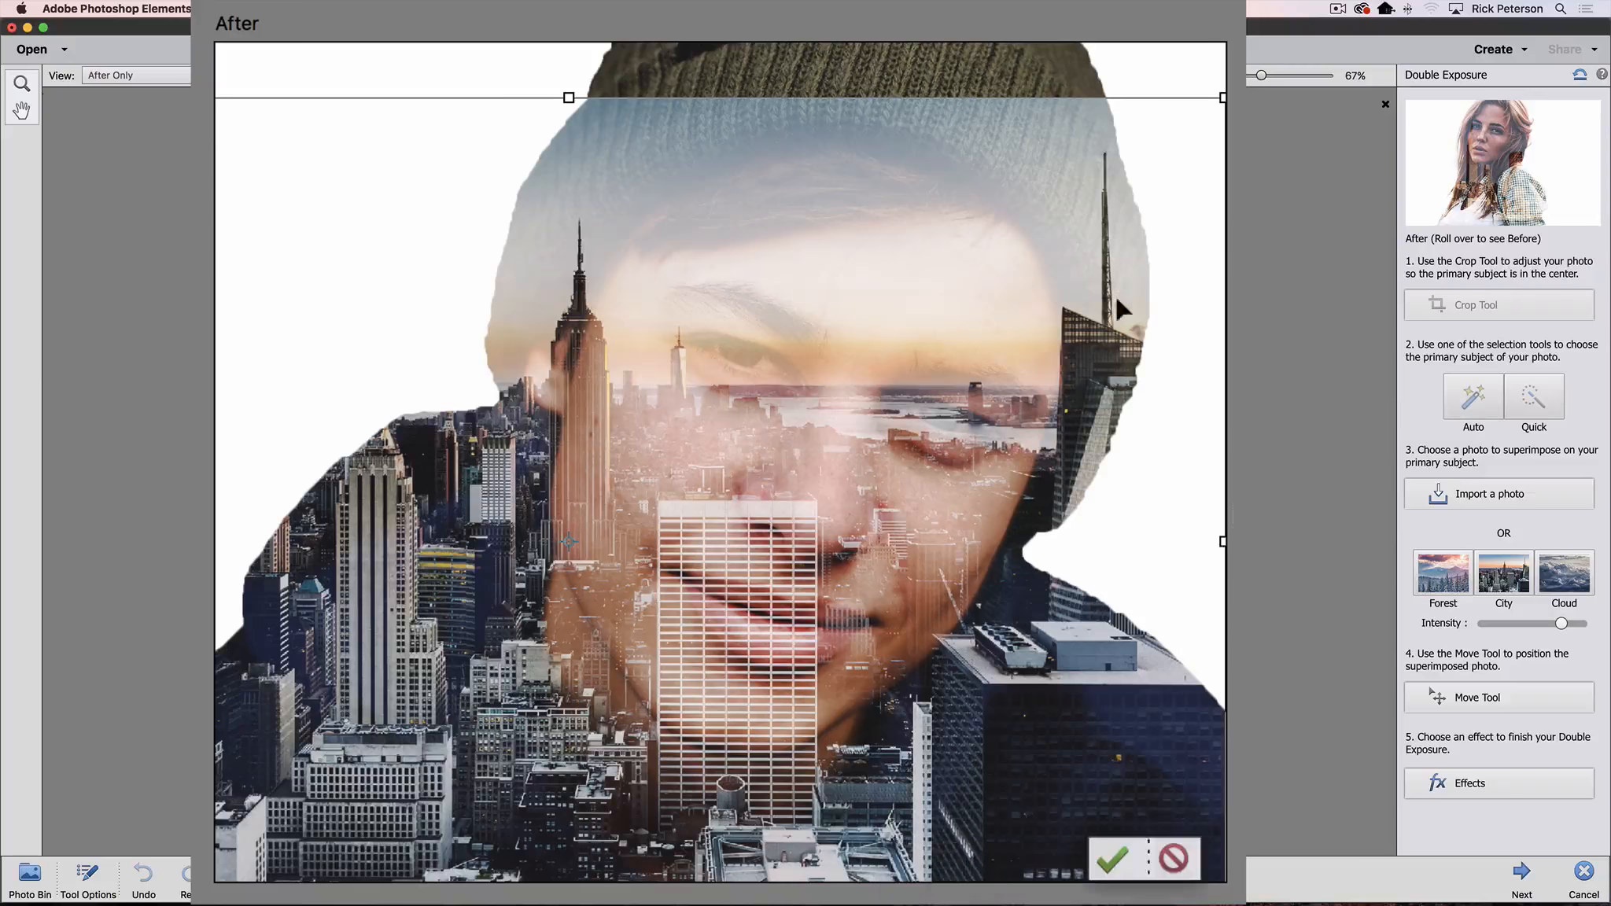
left_click_drag(568, 95, 574, 2)
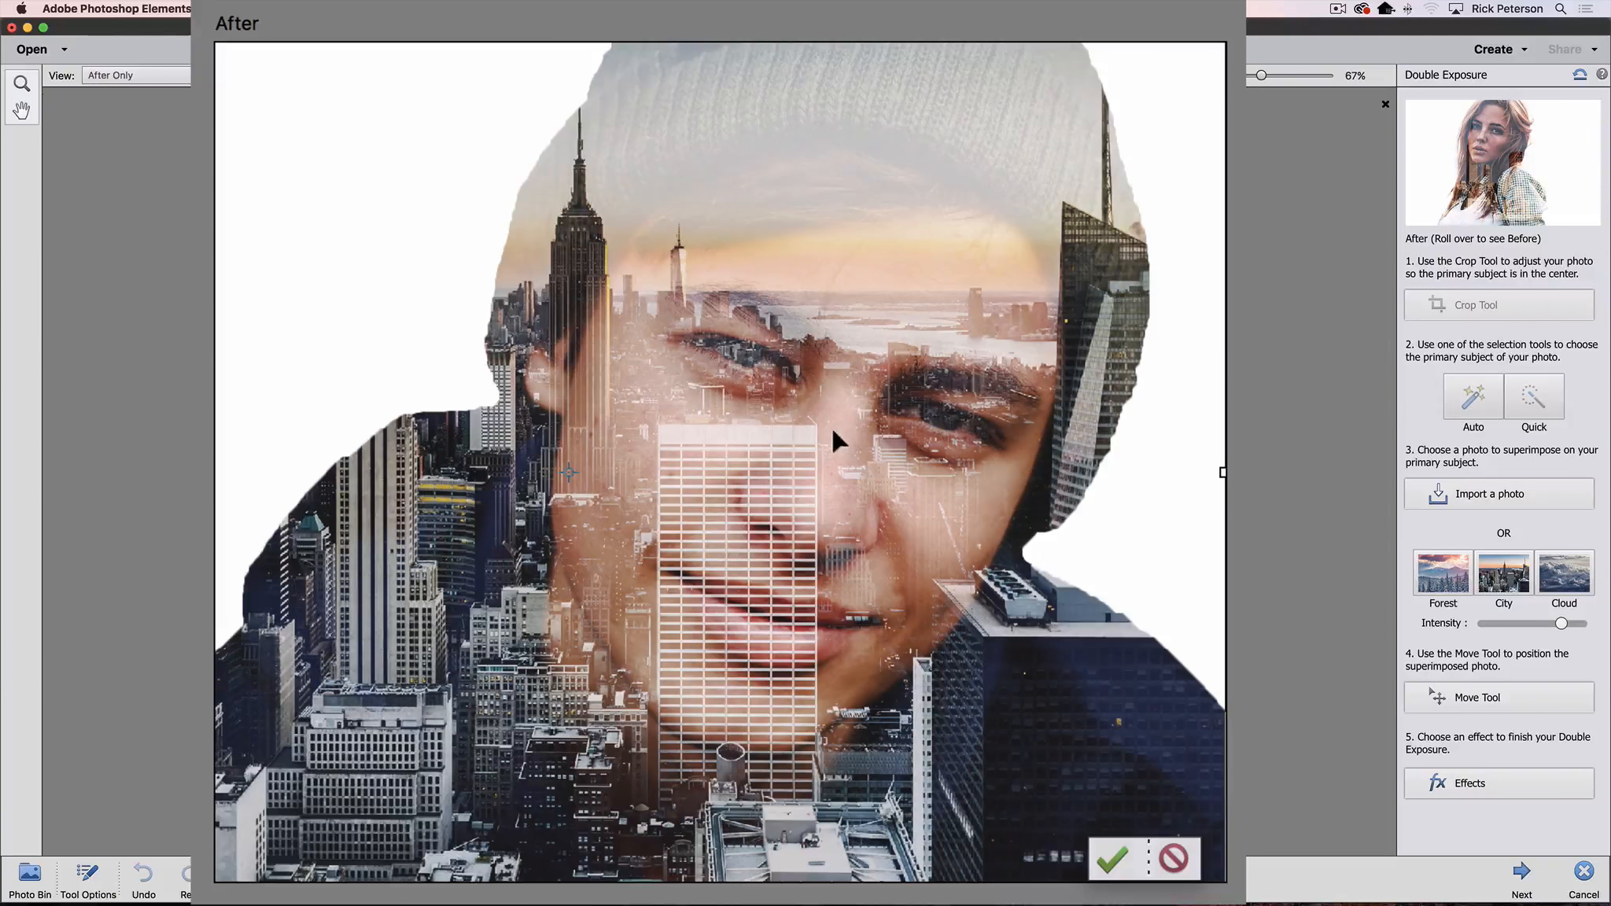
left_click_drag(855, 435, 1072, 482)
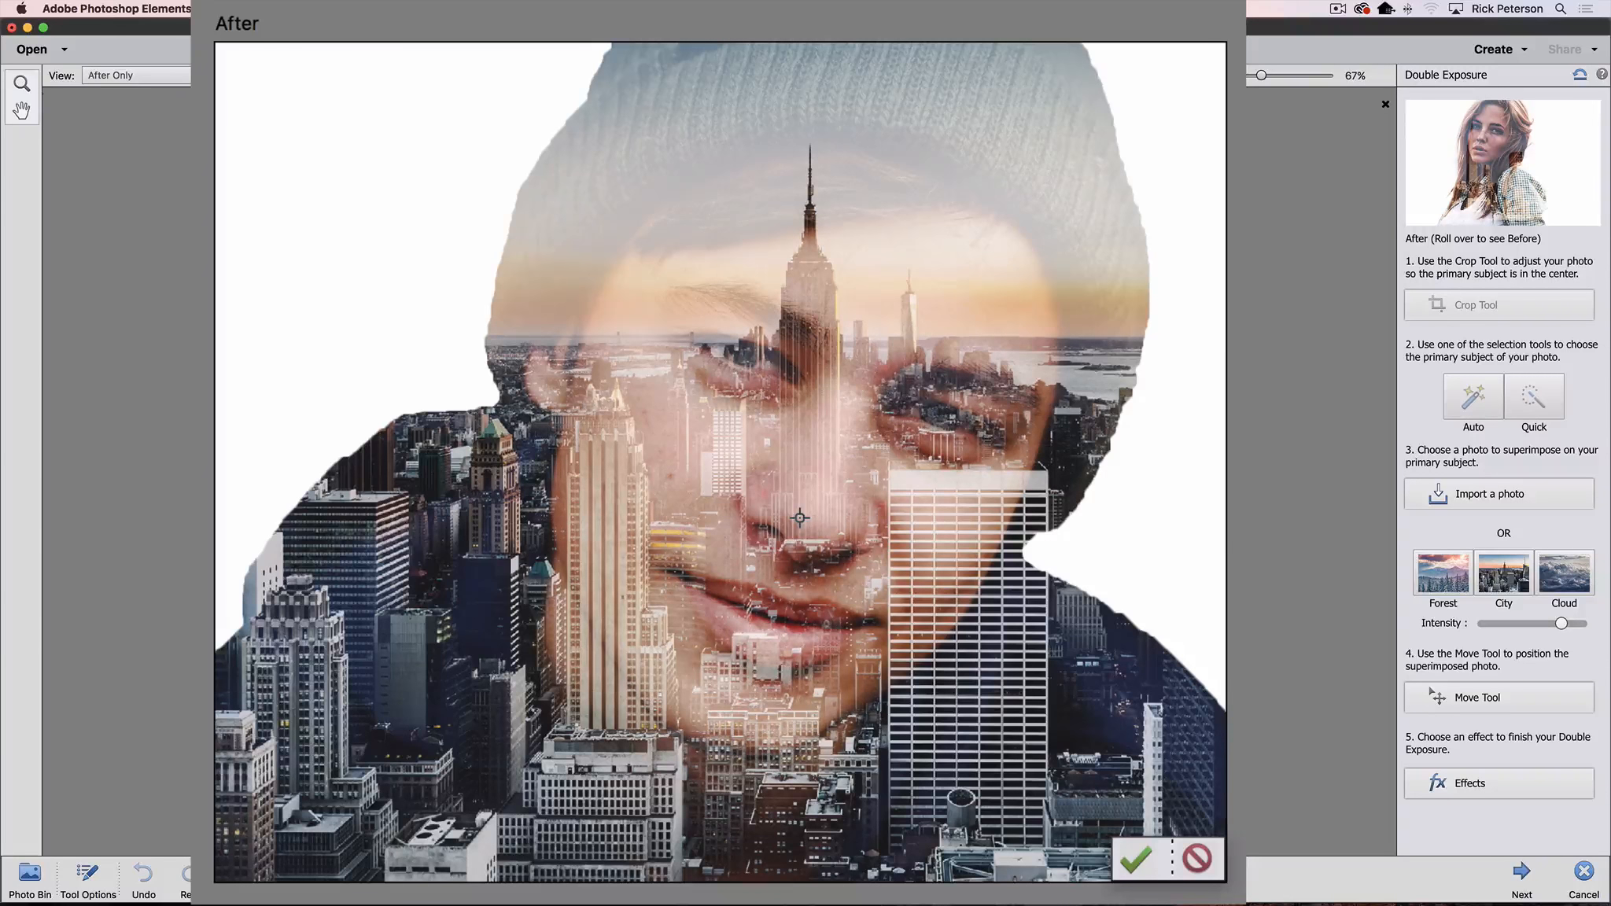
left_click(1132, 856)
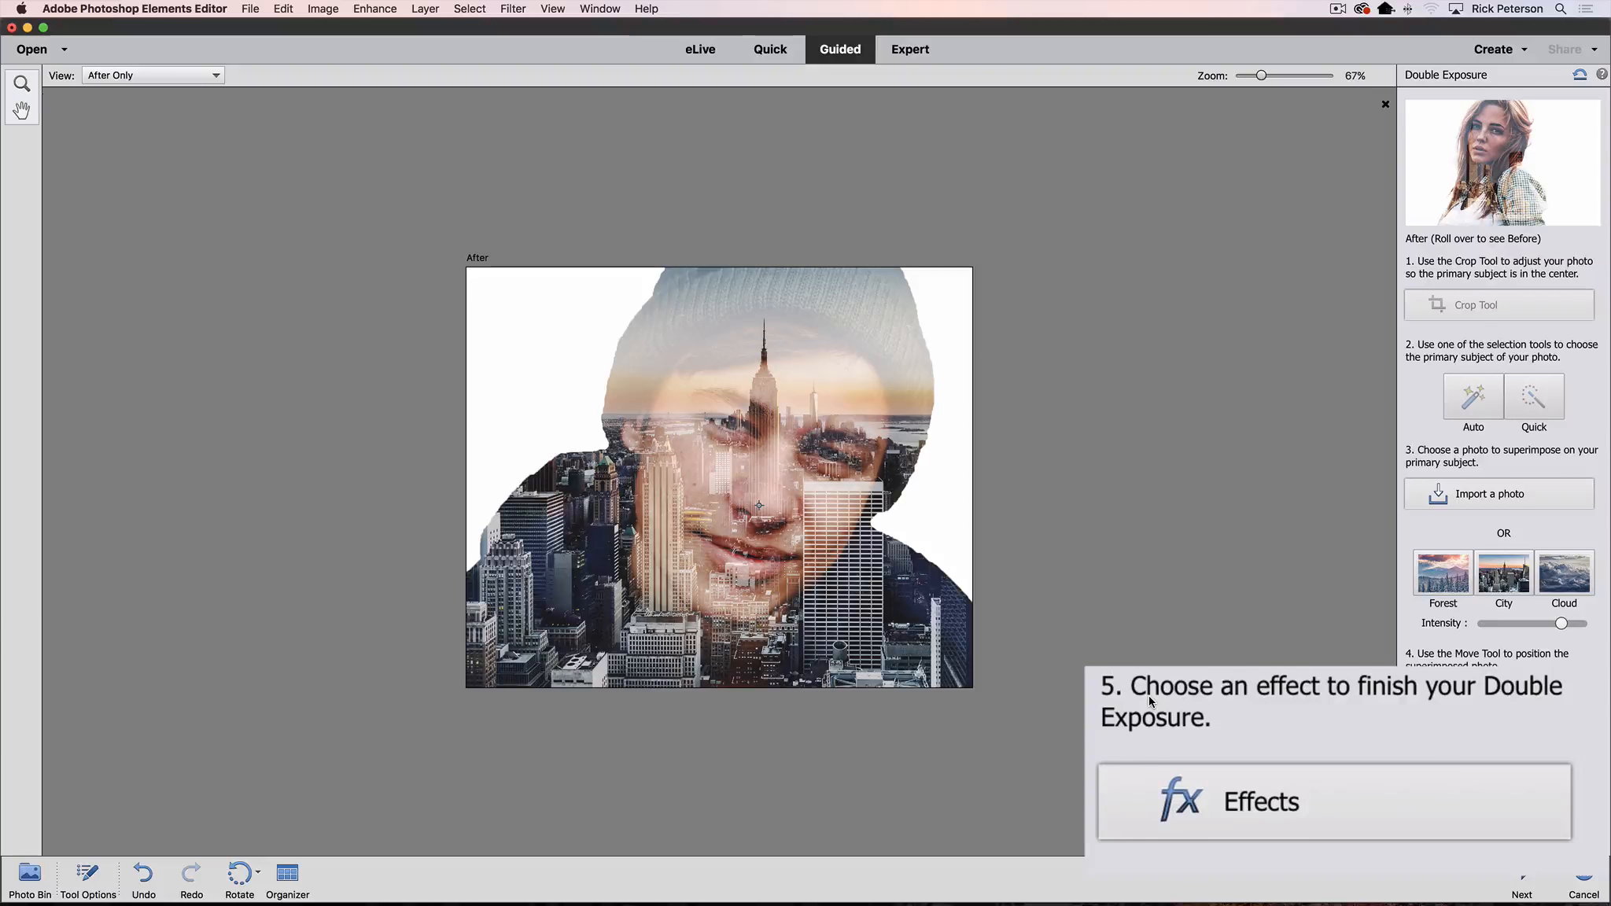
- Open the double exposure effects, try the blue-to-orange tint and reset the image to no effect
left_click(1254, 783)
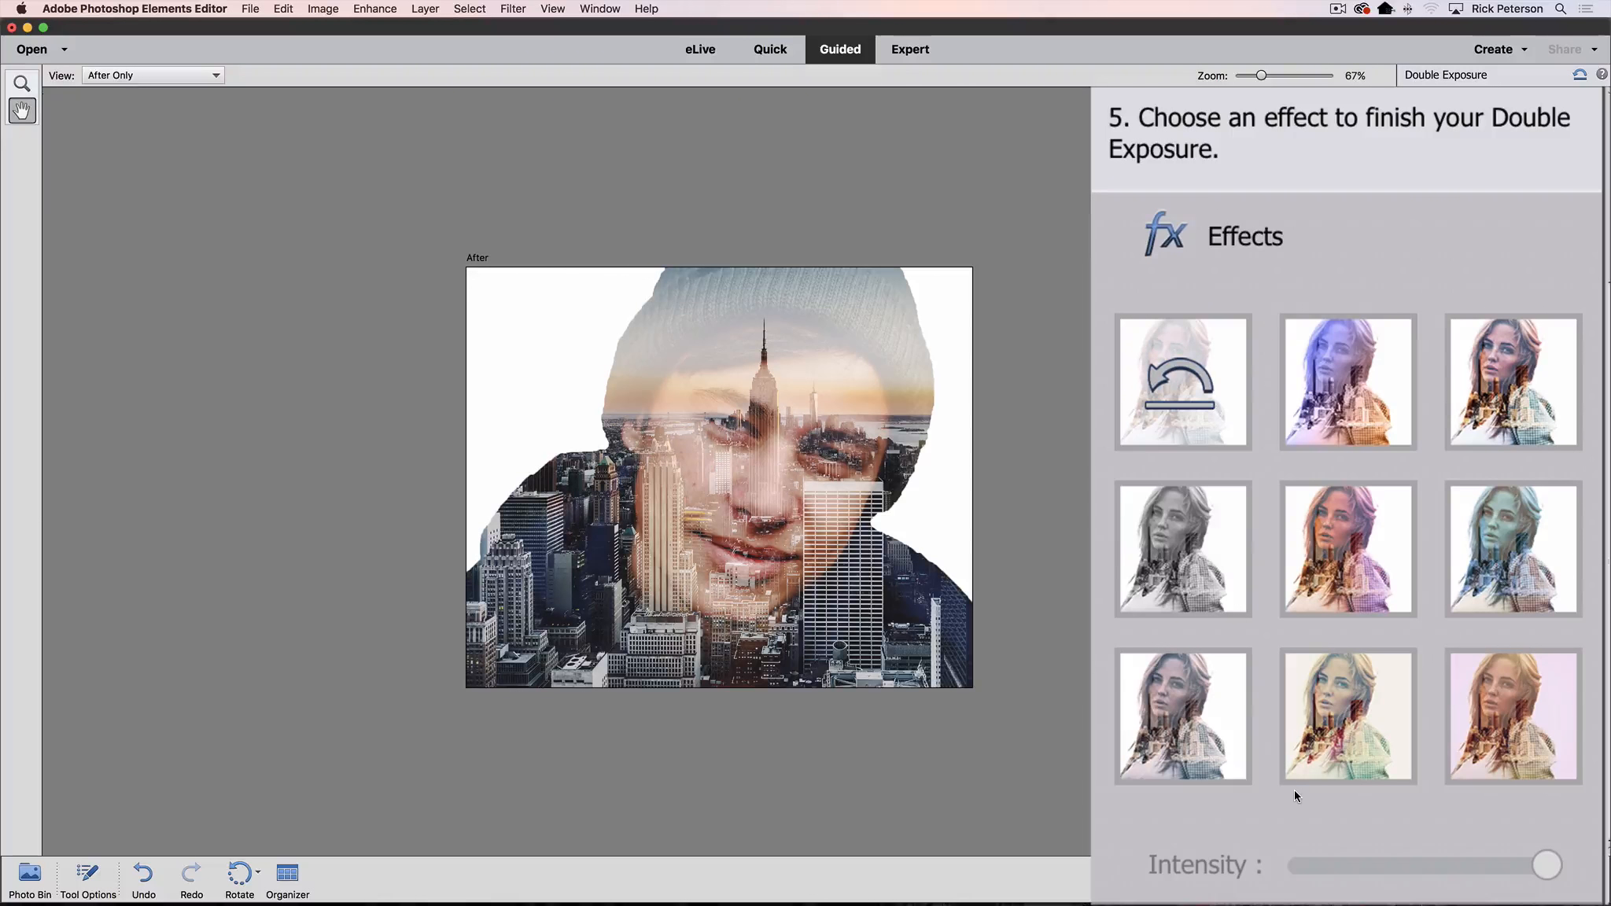
left_click(1349, 362)
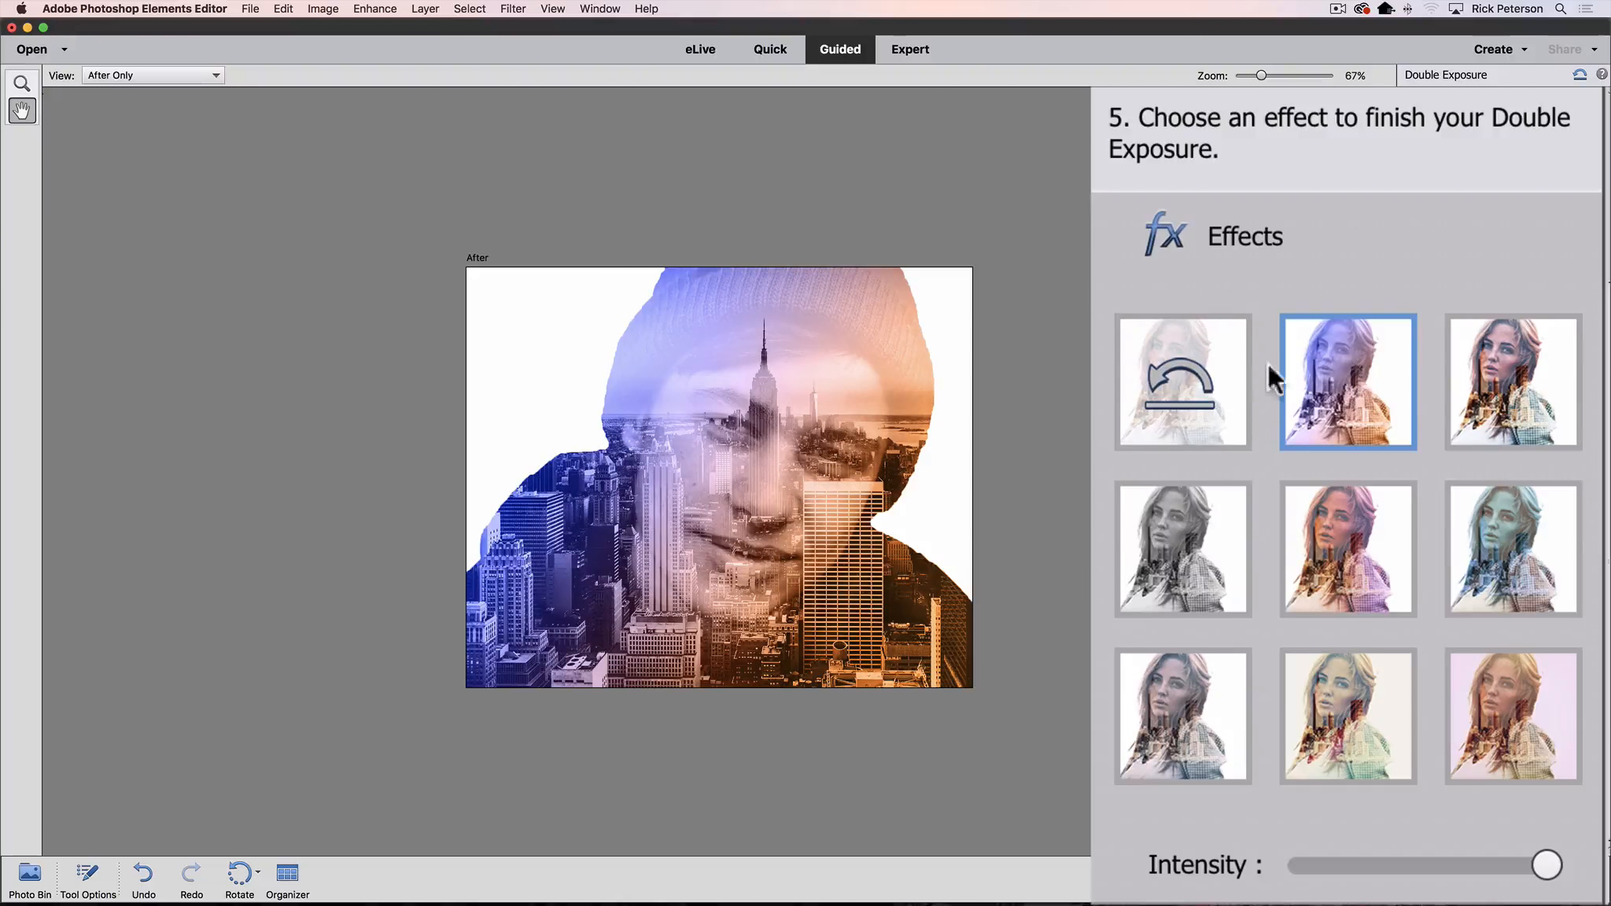
left_click(1175, 384)
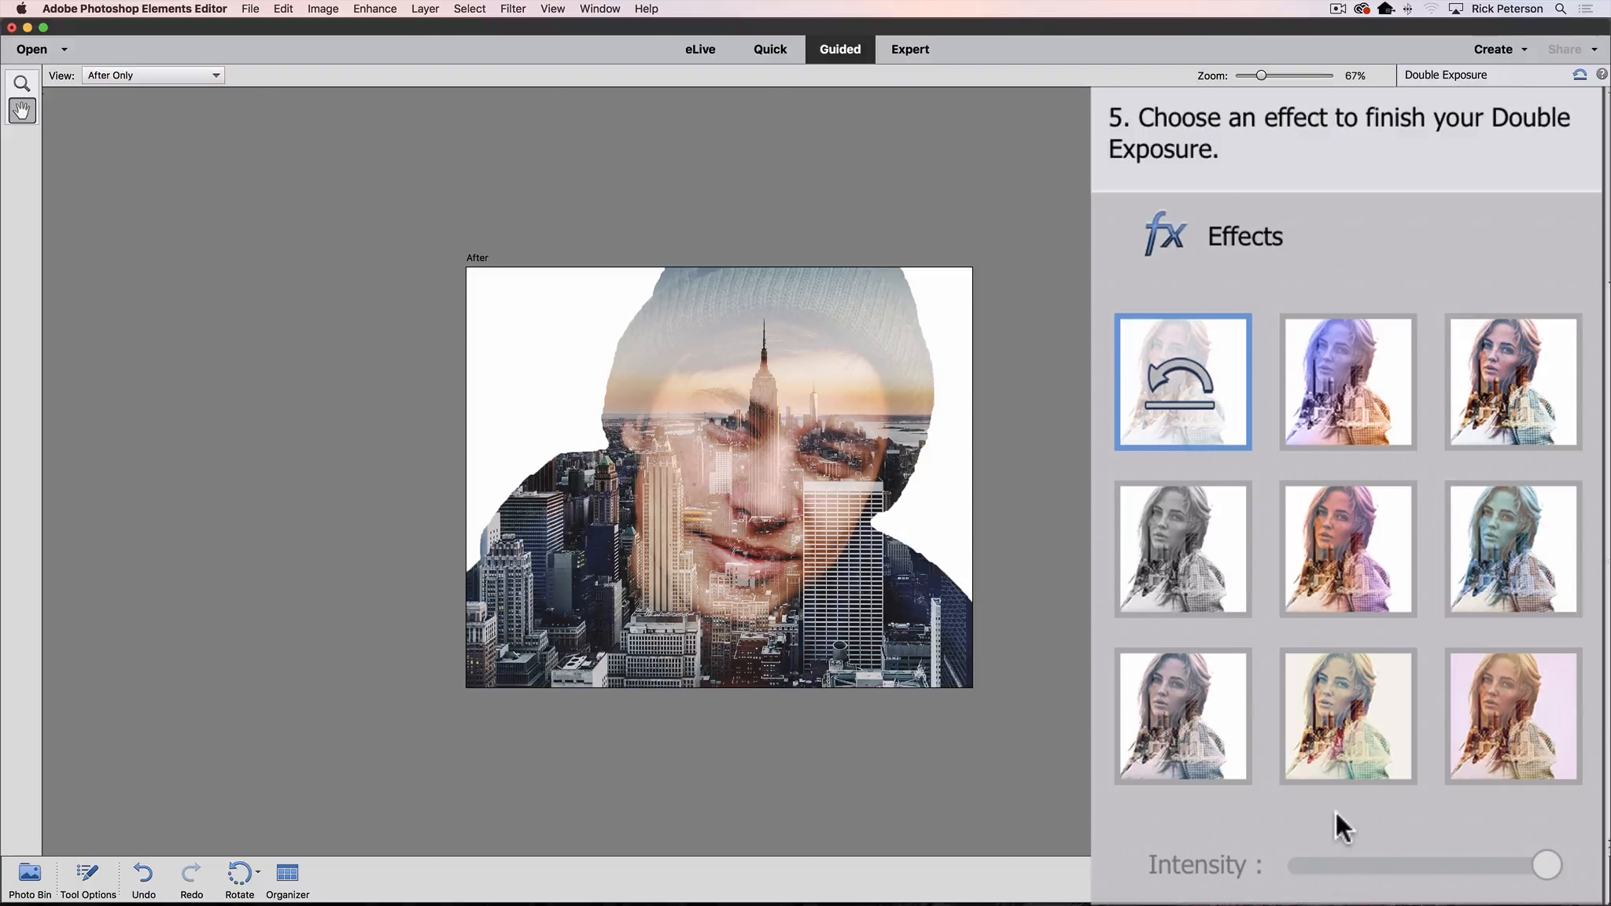
- Apply the cream-toned vintage effect with the pink glow at full intensity and proceed to the guided edit's finishing options
left_click(1344, 709)
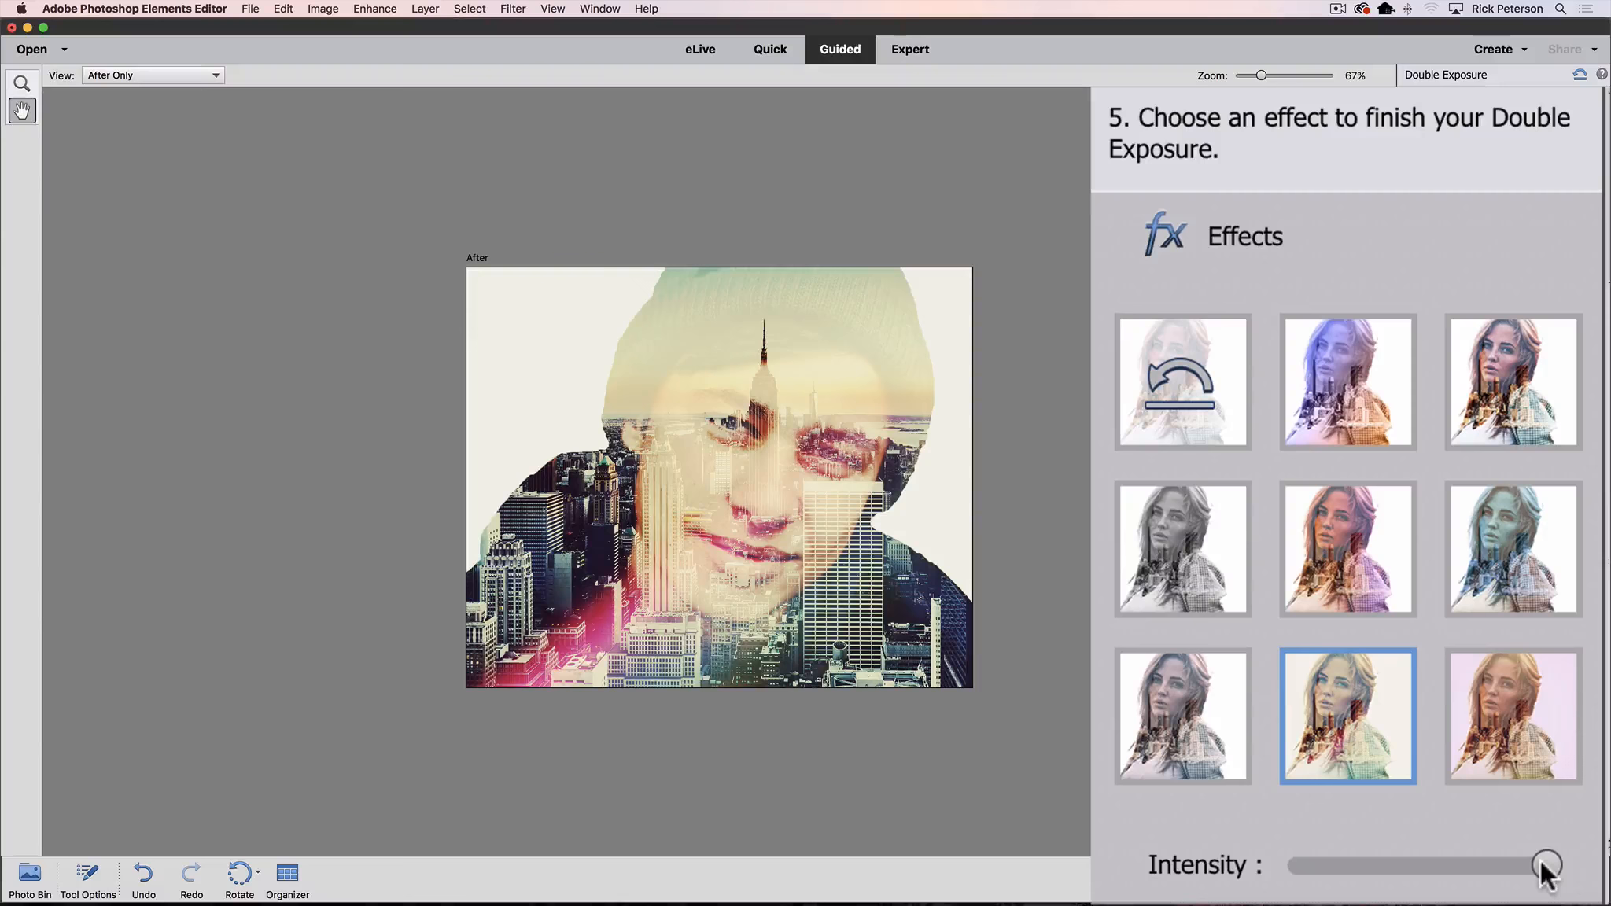
left_click_drag(1546, 865, 1596, 877)
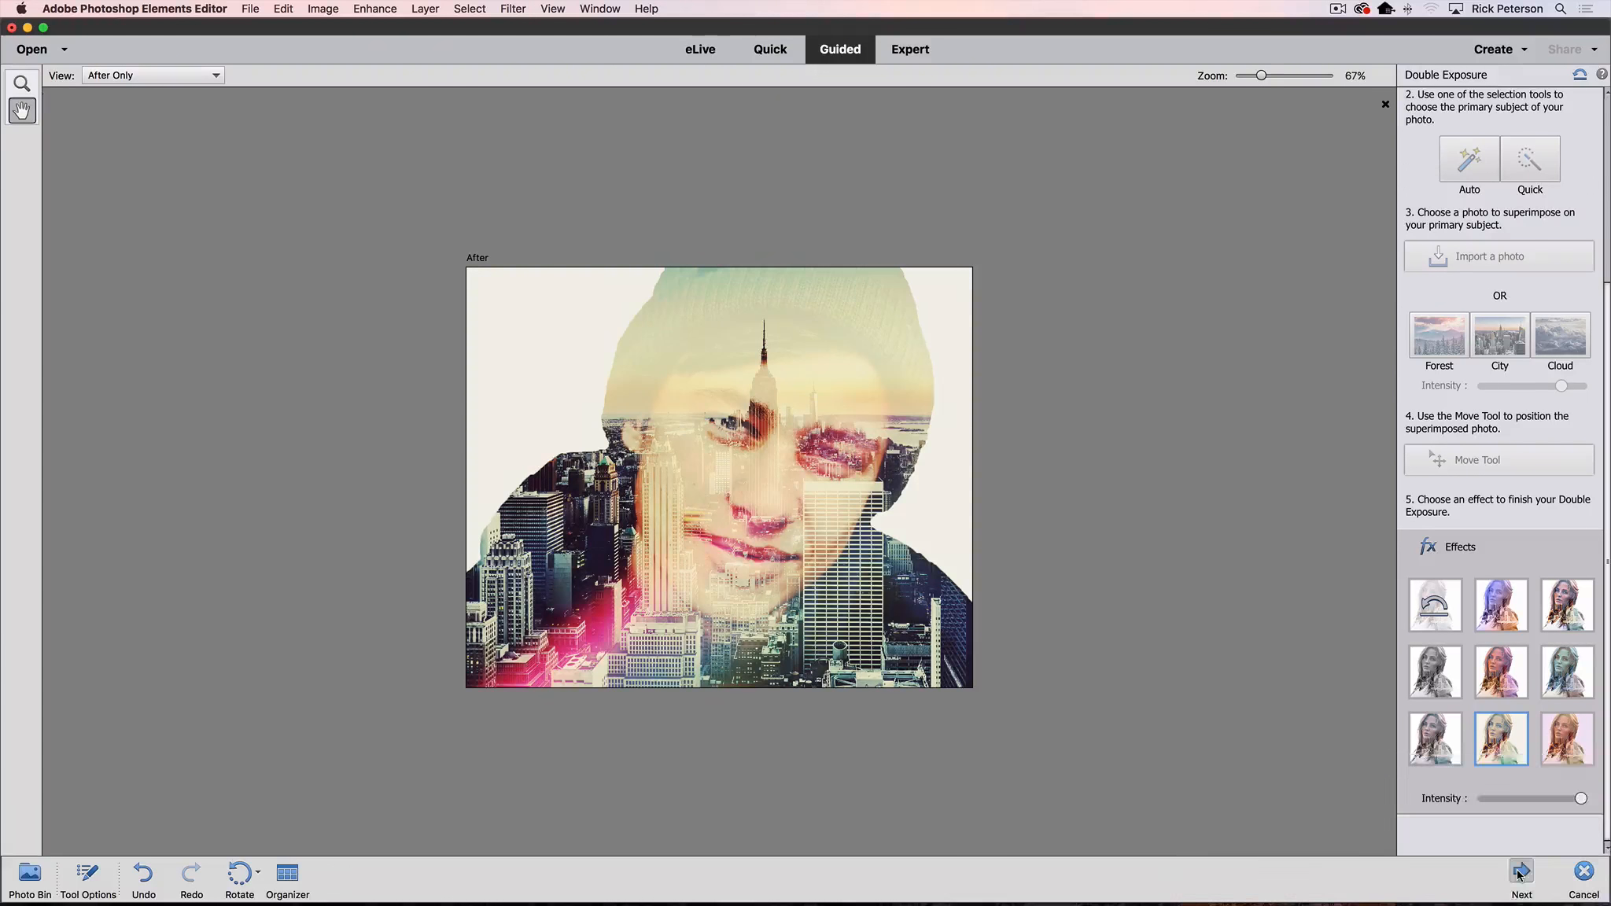
left_click(1491, 880)
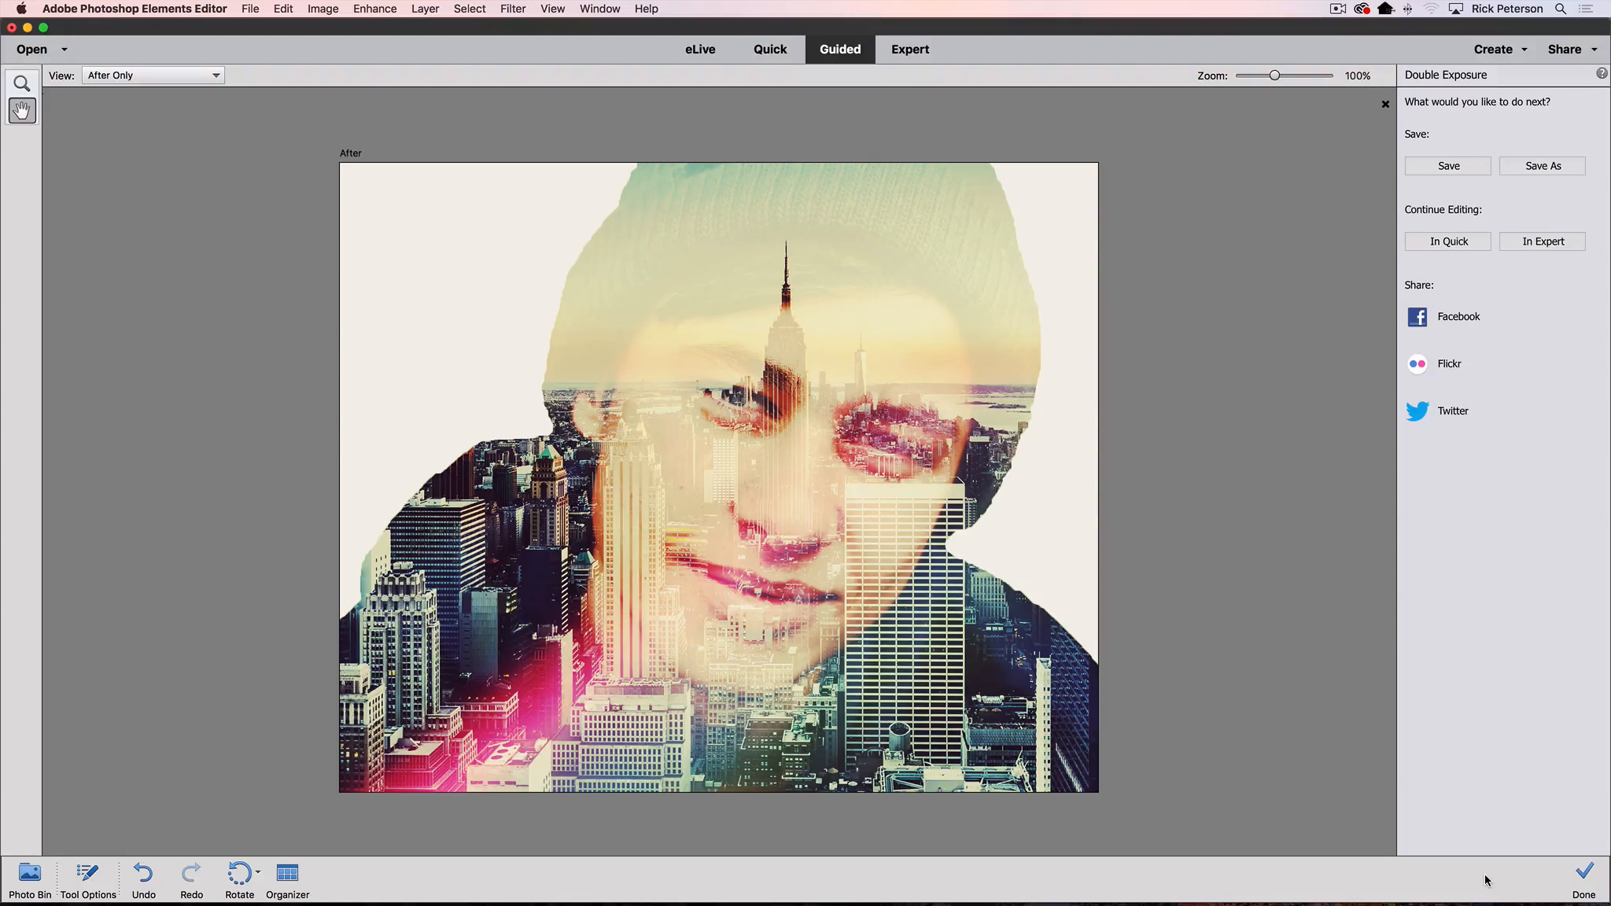
- Revert the photo to its original version and, after switching through Expert mode, restart the Double Exposure guided edit
left_click(170, 10)
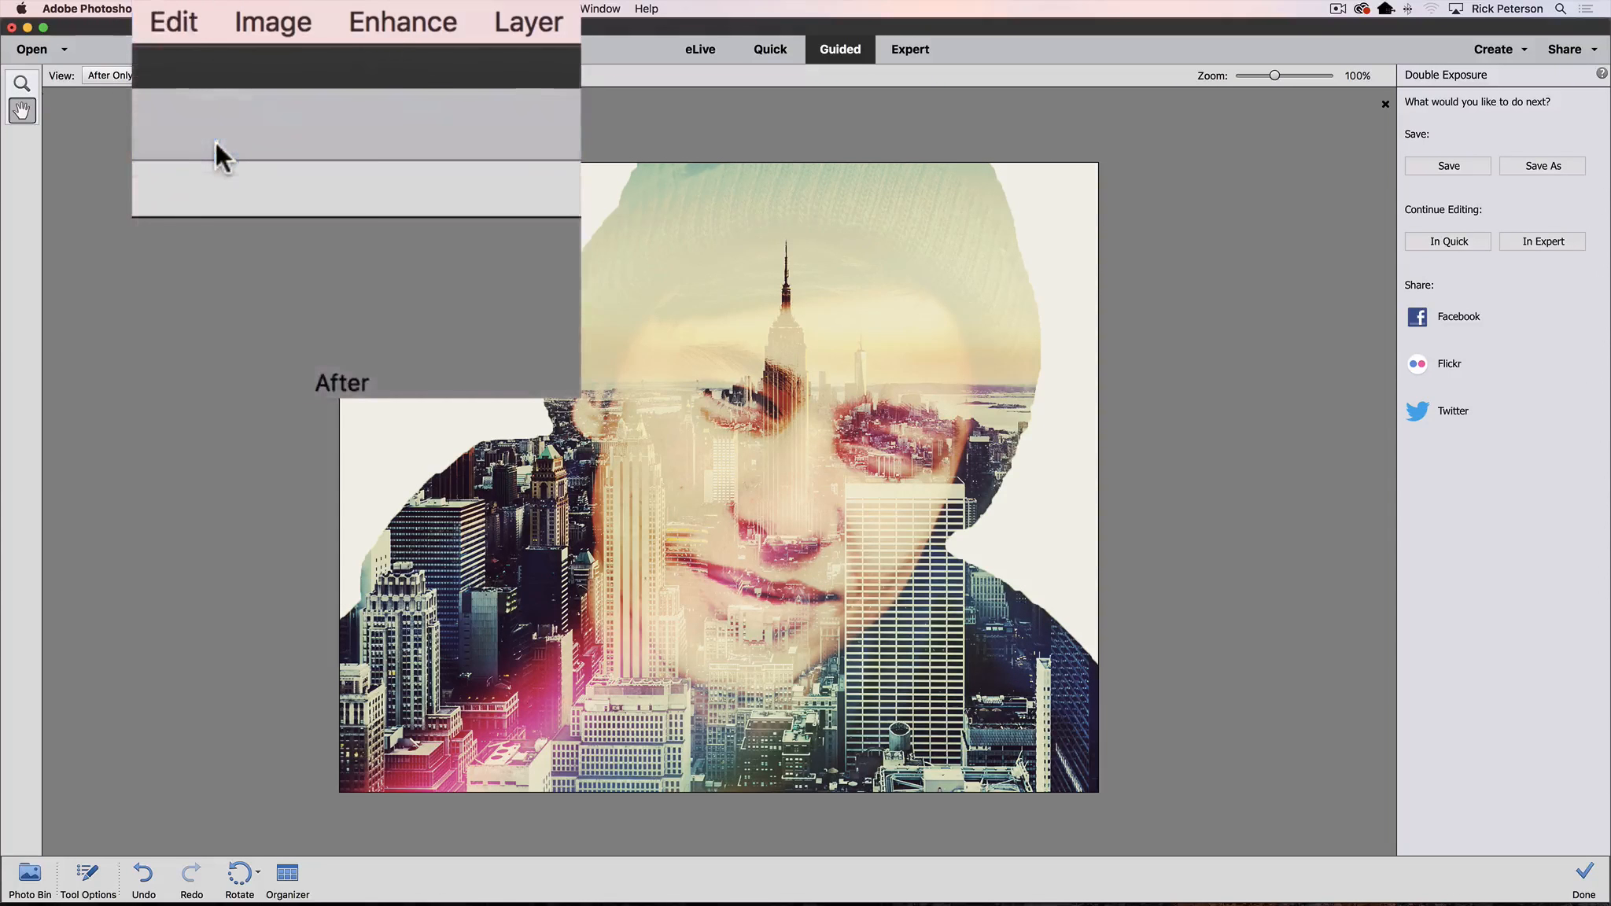
left_click(300, 57)
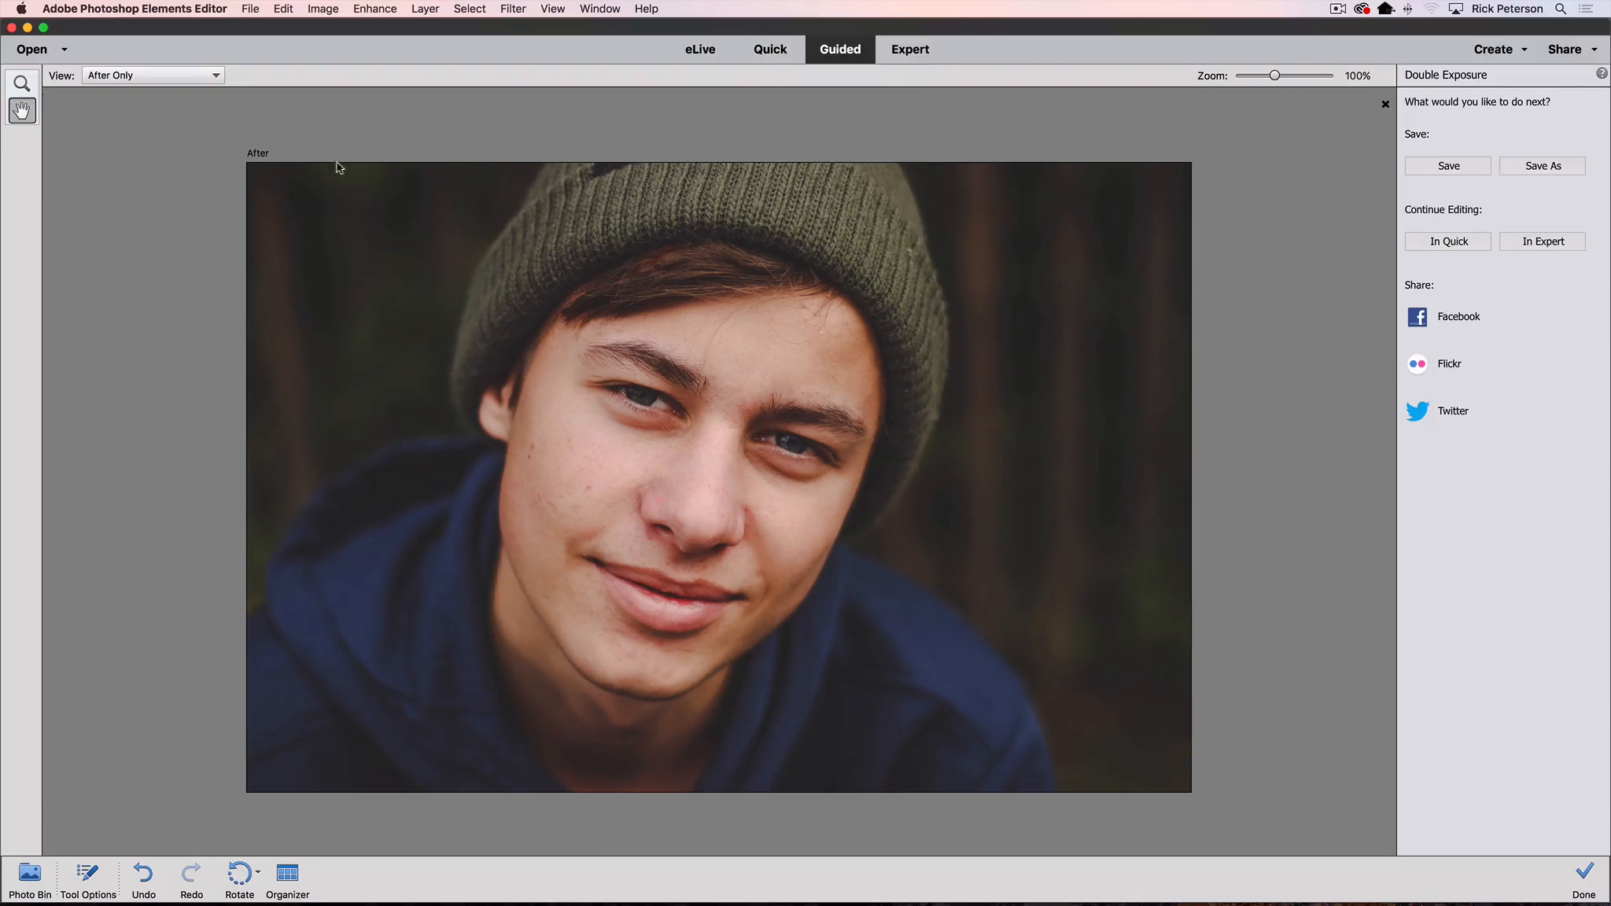
left_click(903, 44)
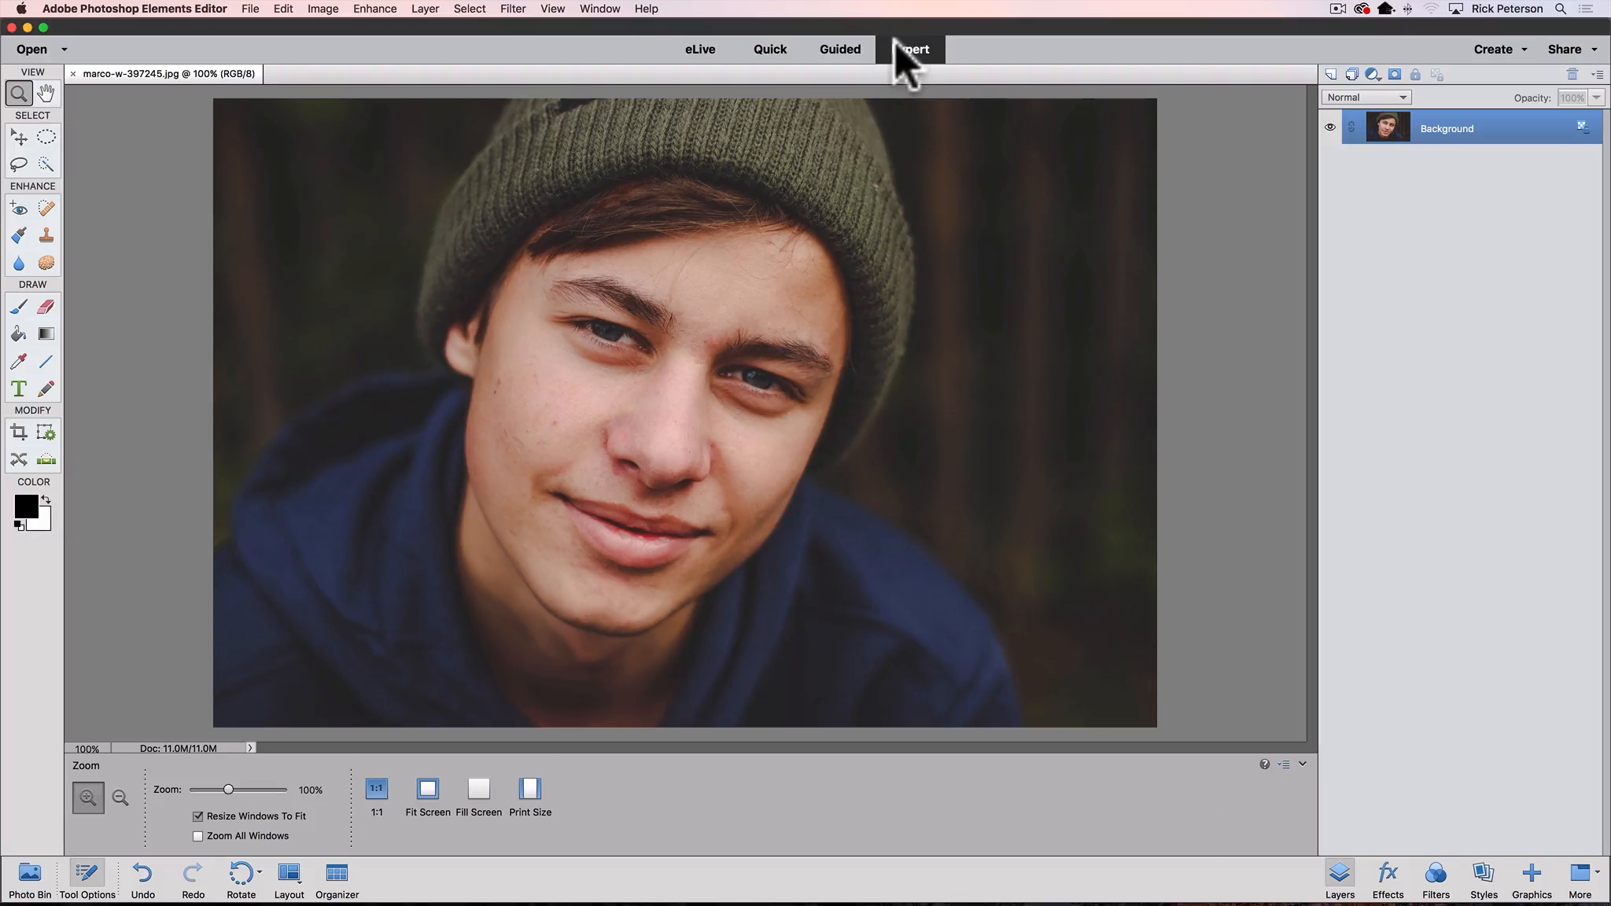
left_click(839, 42)
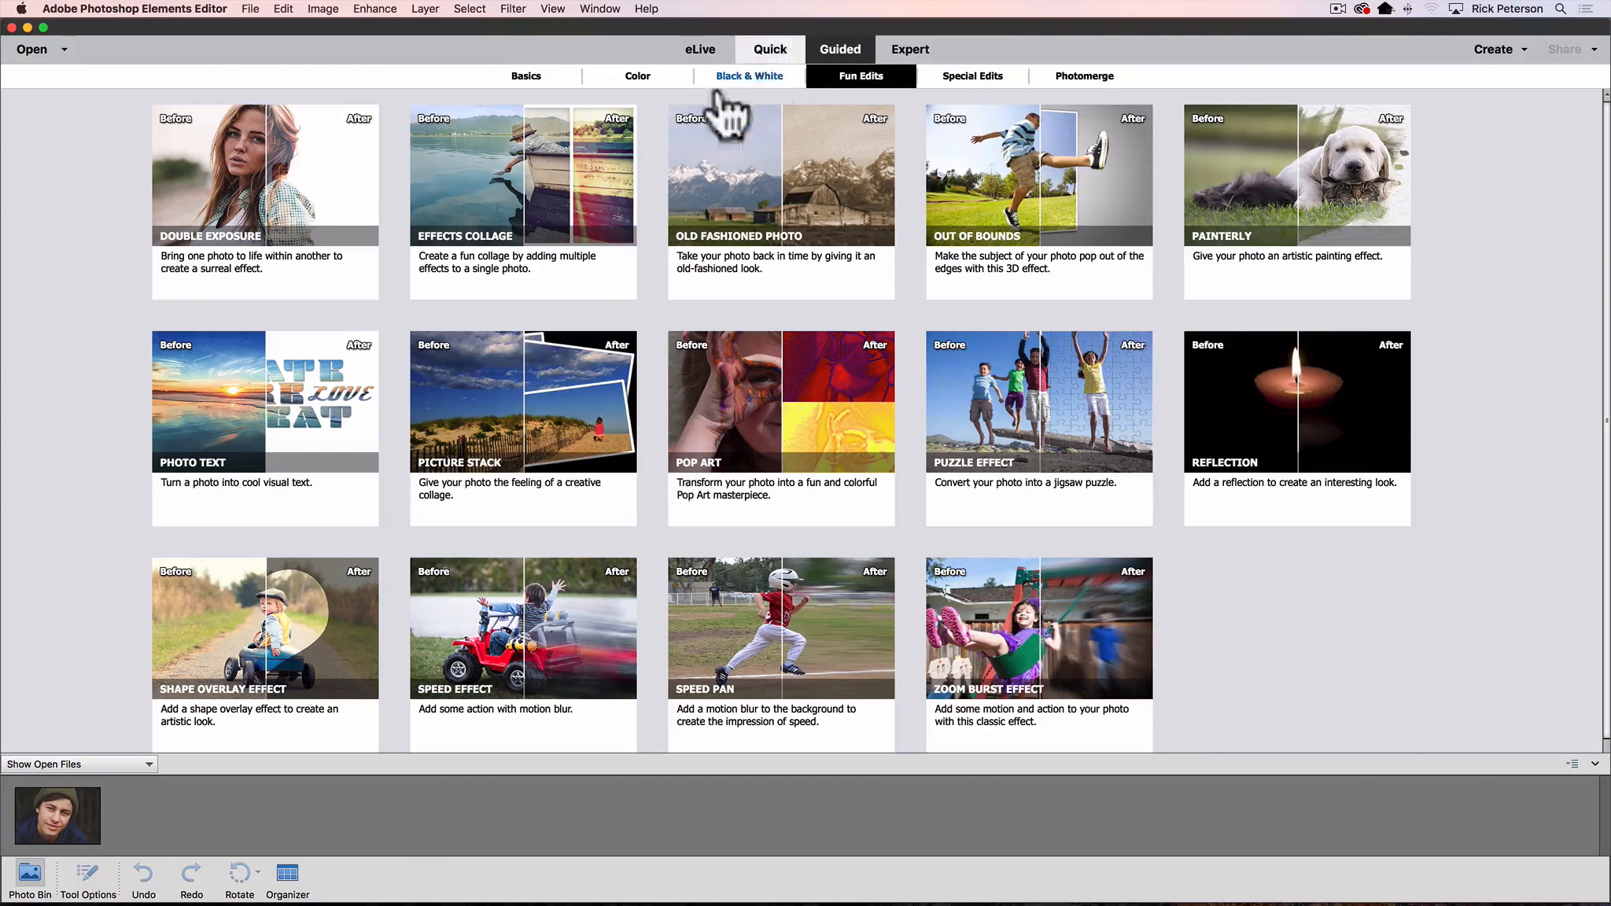
left_click(266, 128)
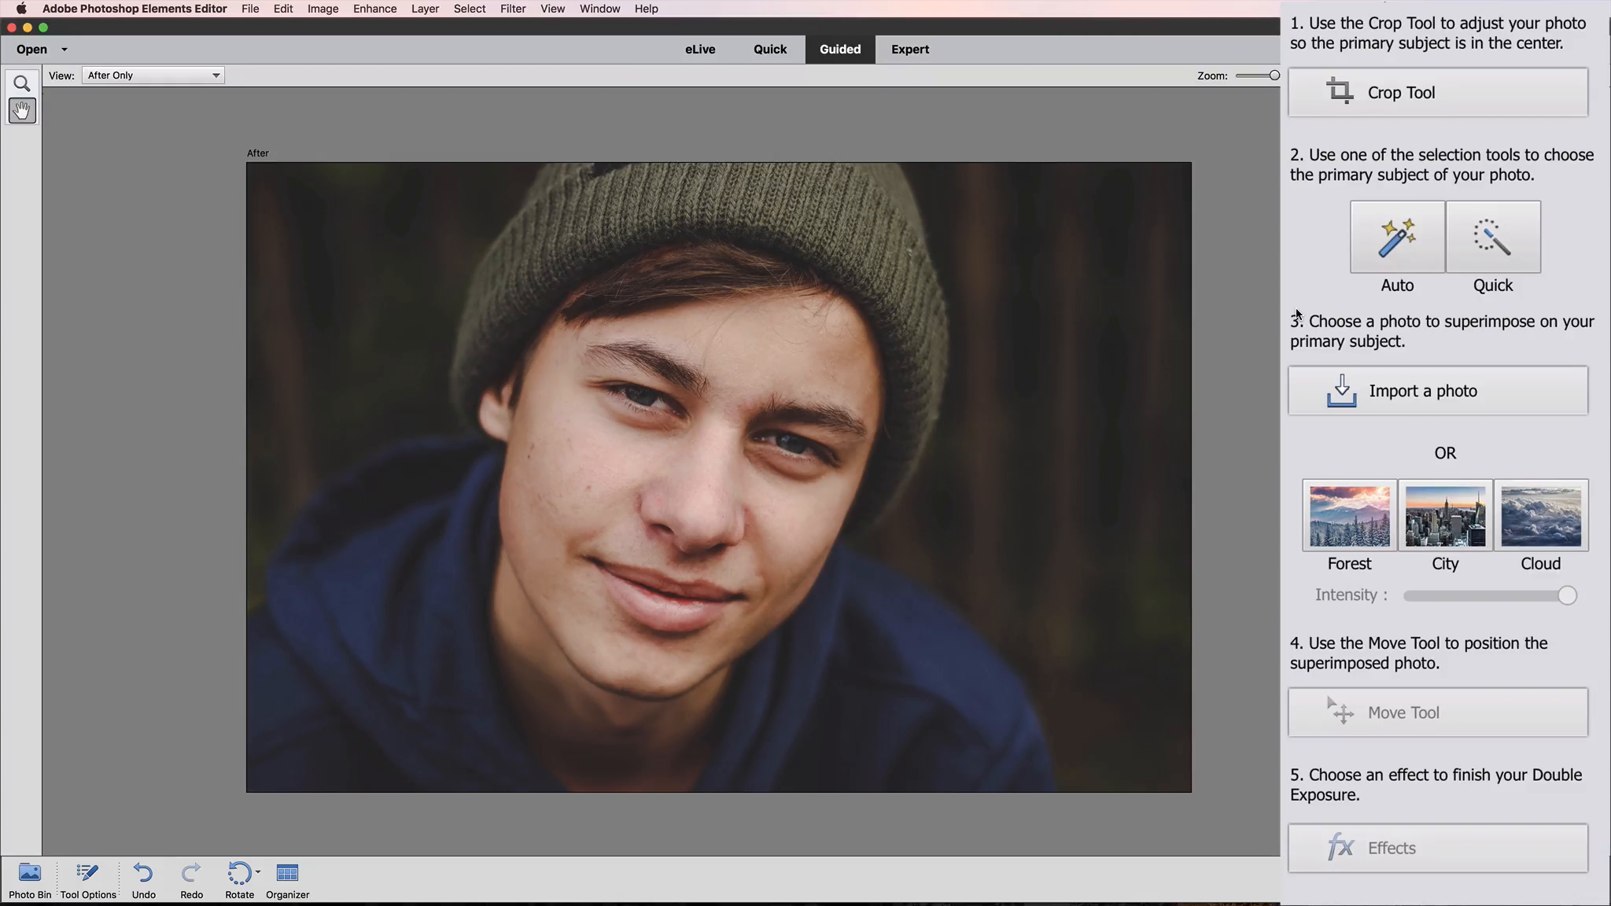
- Superimpose the City photo on the whole unselected portrait at about 80% intensity and add the cream-toned vintage effect
left_click(1457, 531)
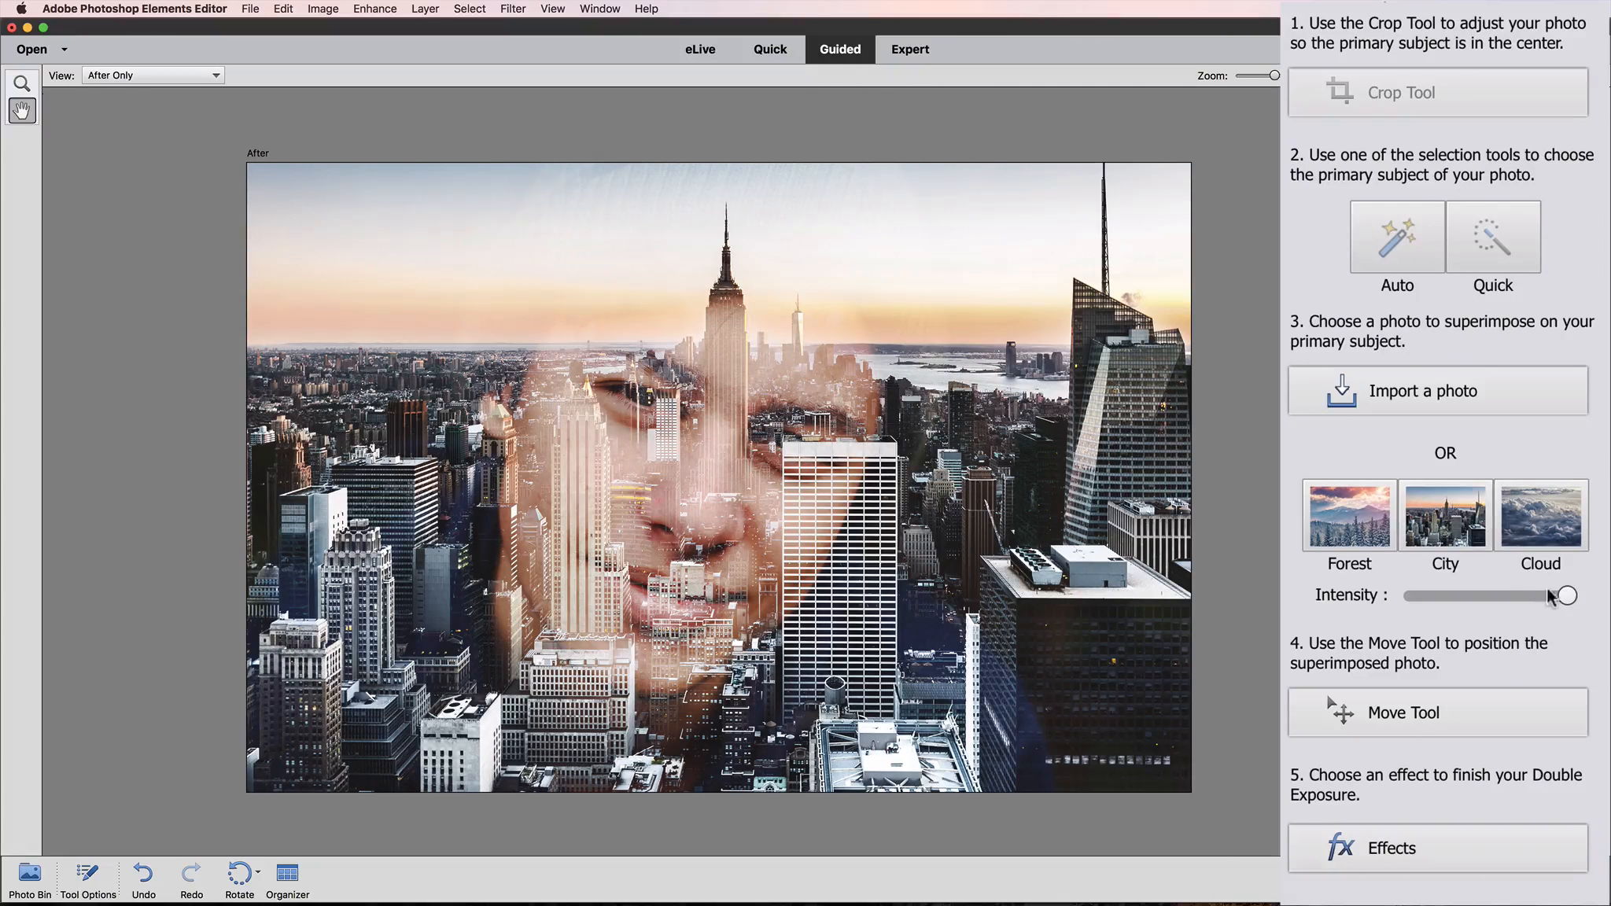
left_click_drag(1566, 596, 1539, 599)
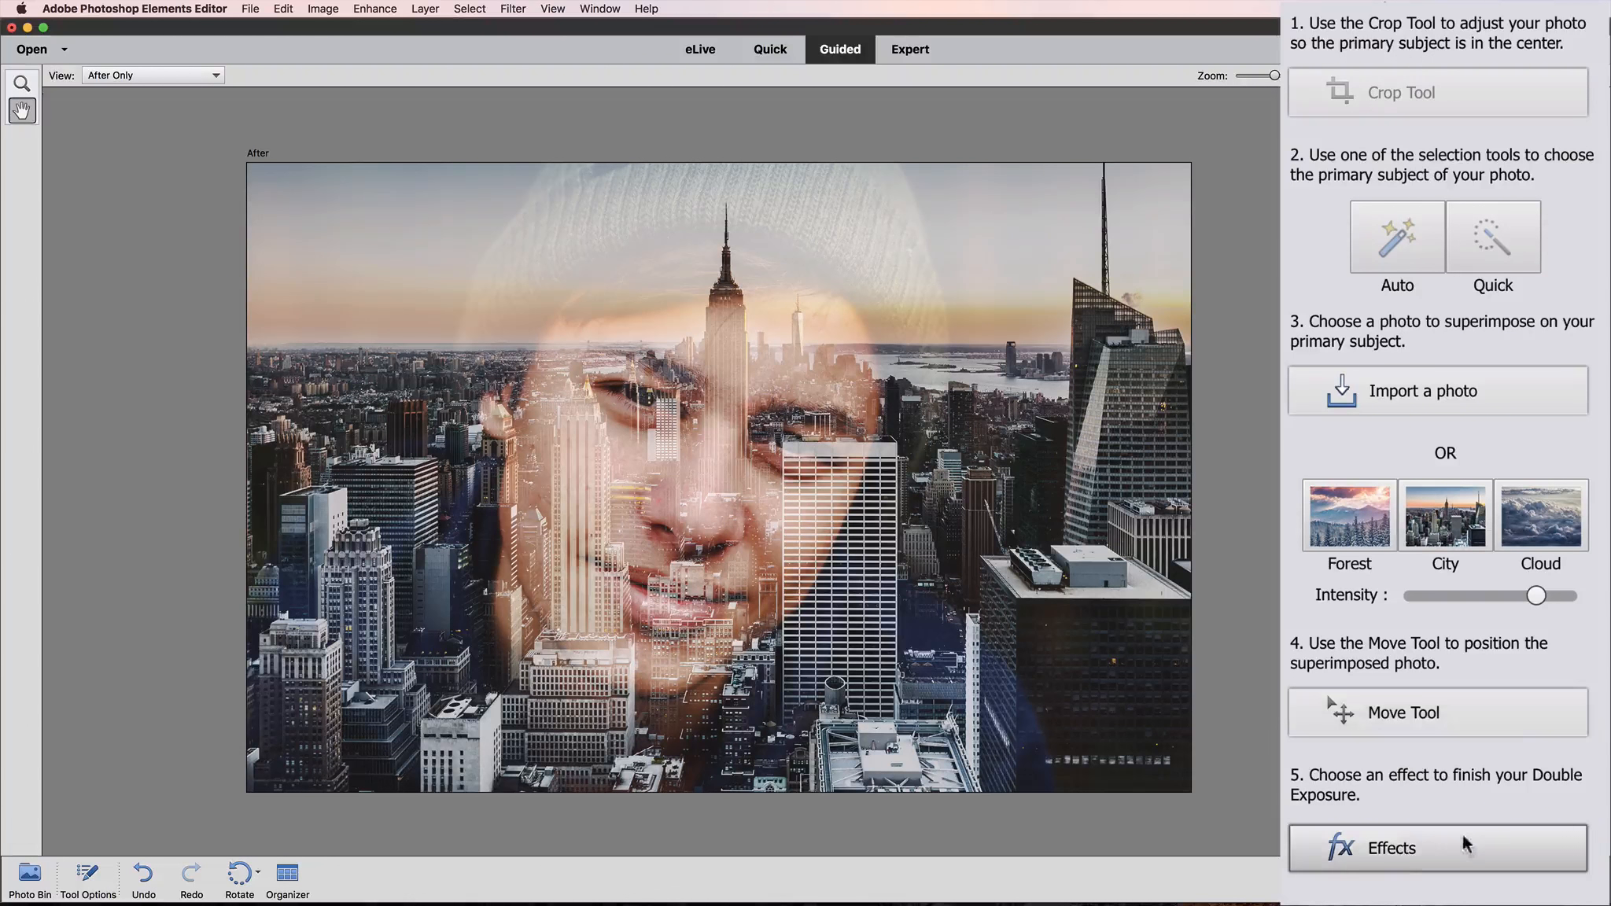
left_click(1413, 852)
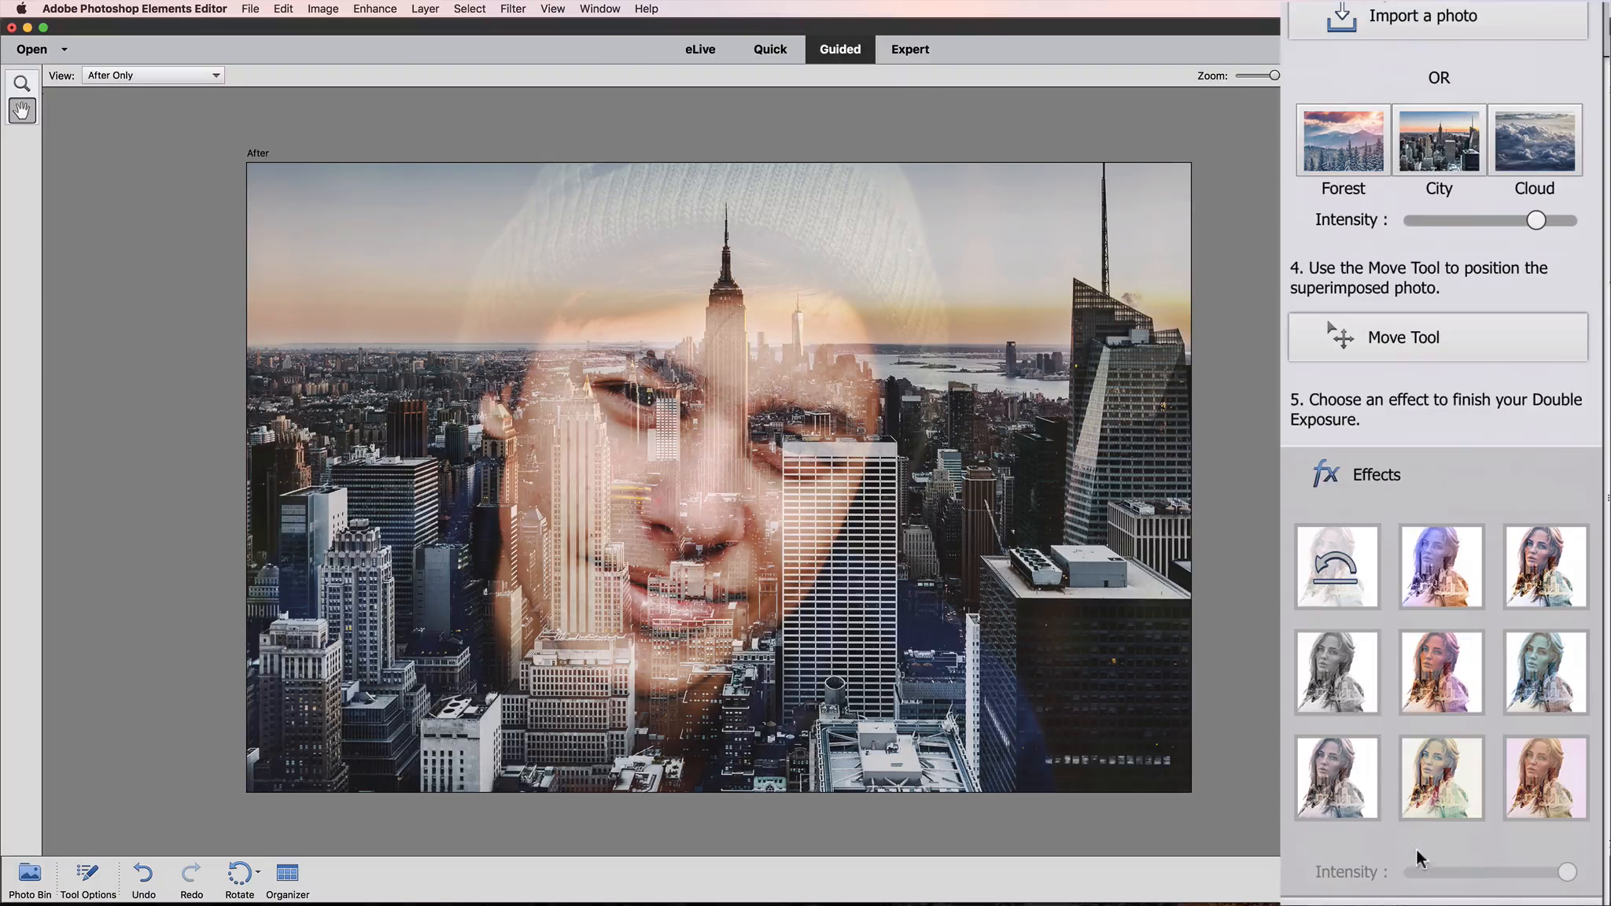
left_click(1445, 791)
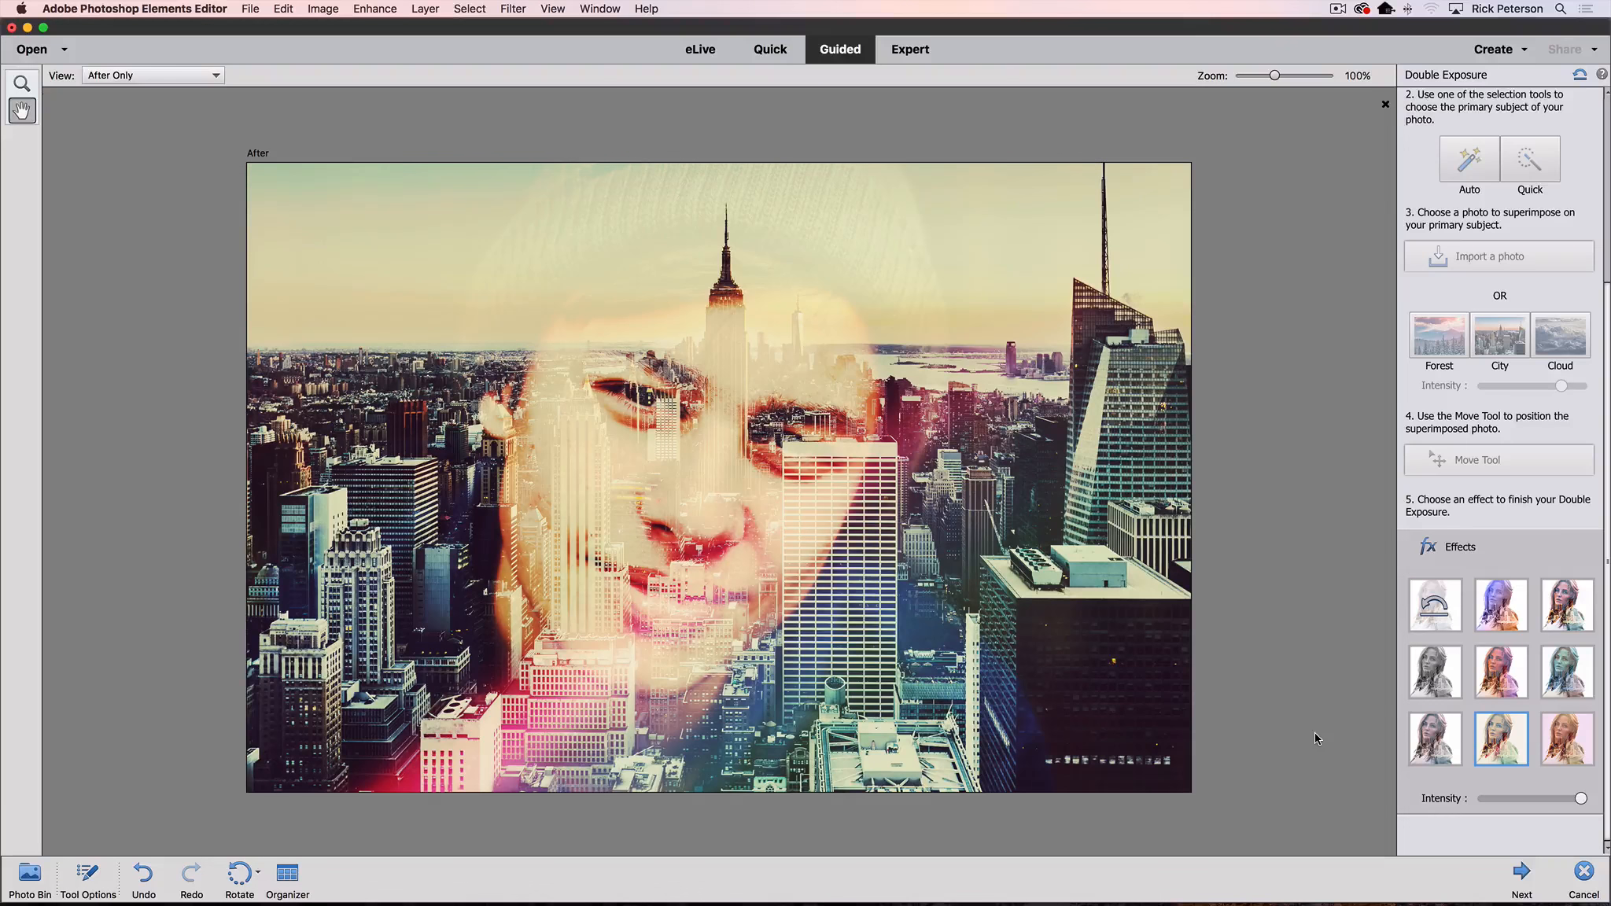